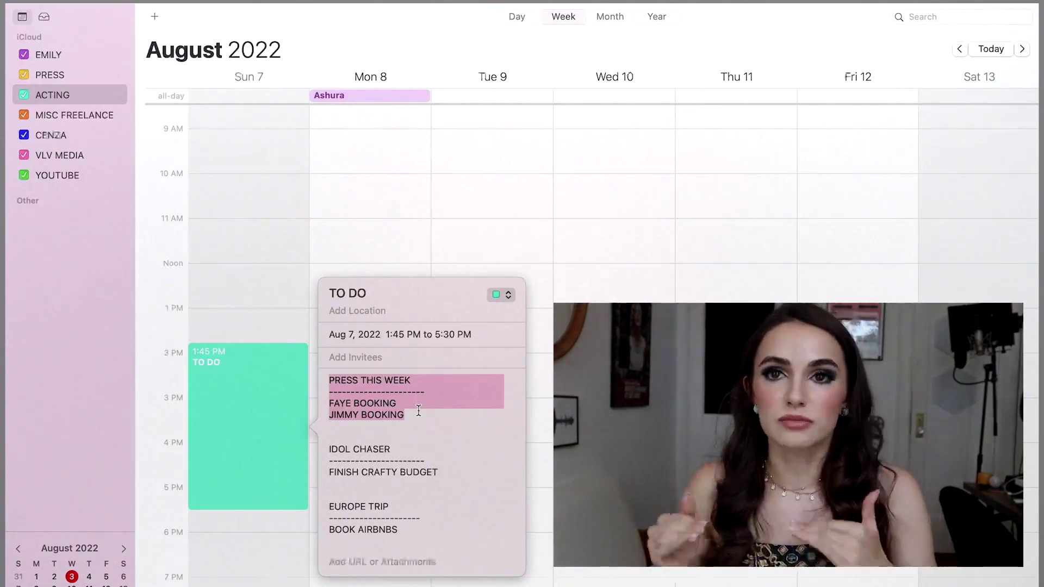
click(419, 436)
drag(434, 469, 308, 453)
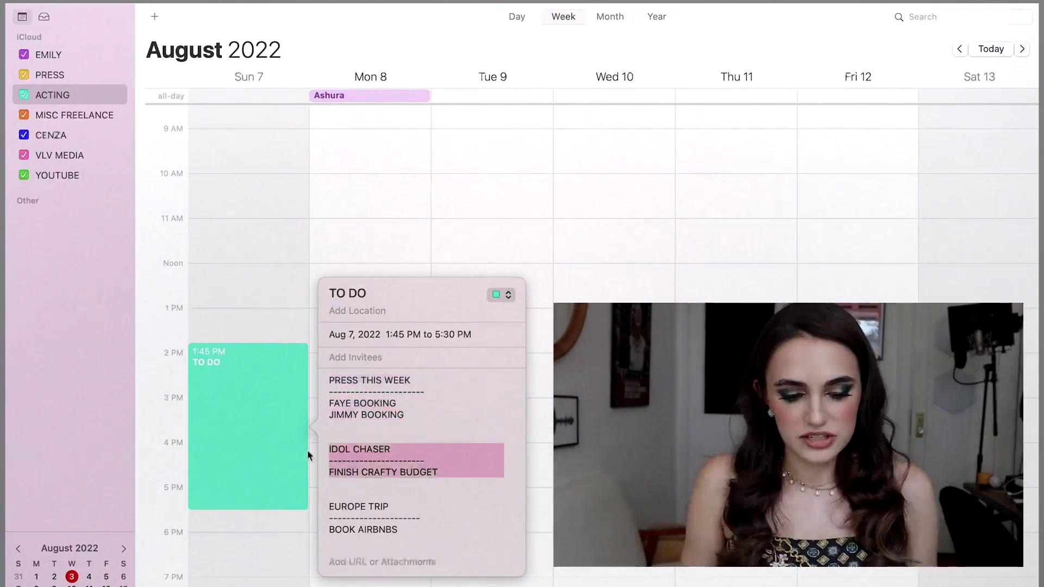
click(384, 489)
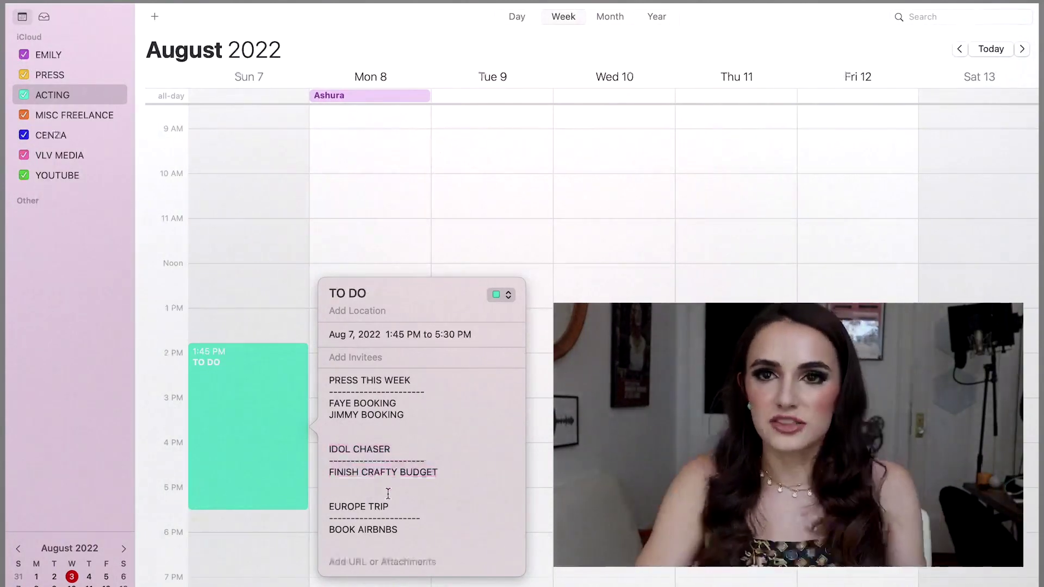
drag(413, 536, 339, 501)
click(354, 511)
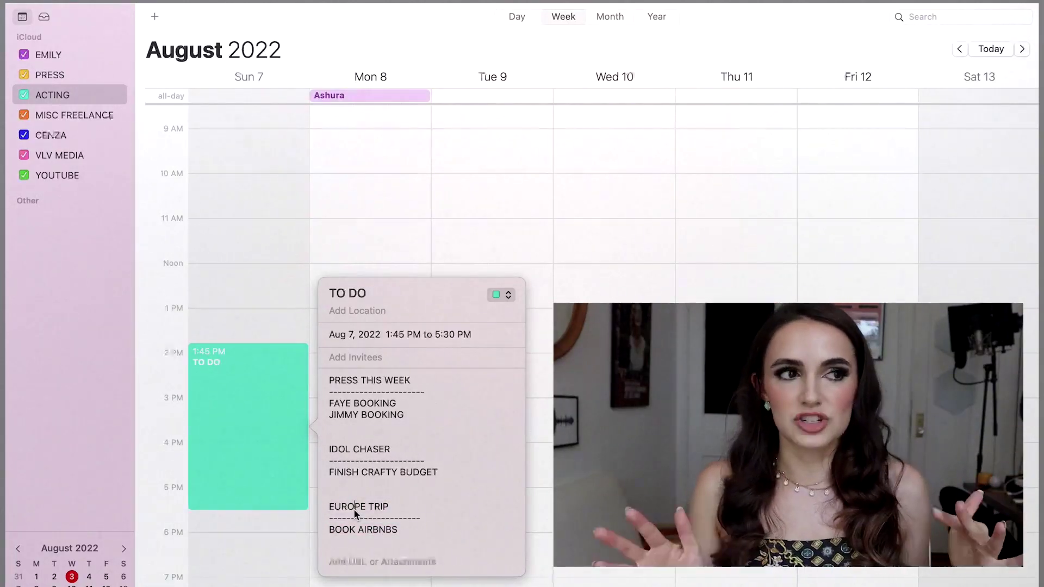
Step: Copy the WEEKLY PRESS section, from its heading through PLAYLISTINGS SUBMISSIONS, out of the July 24 TO DO event's notes
key(super+Left)
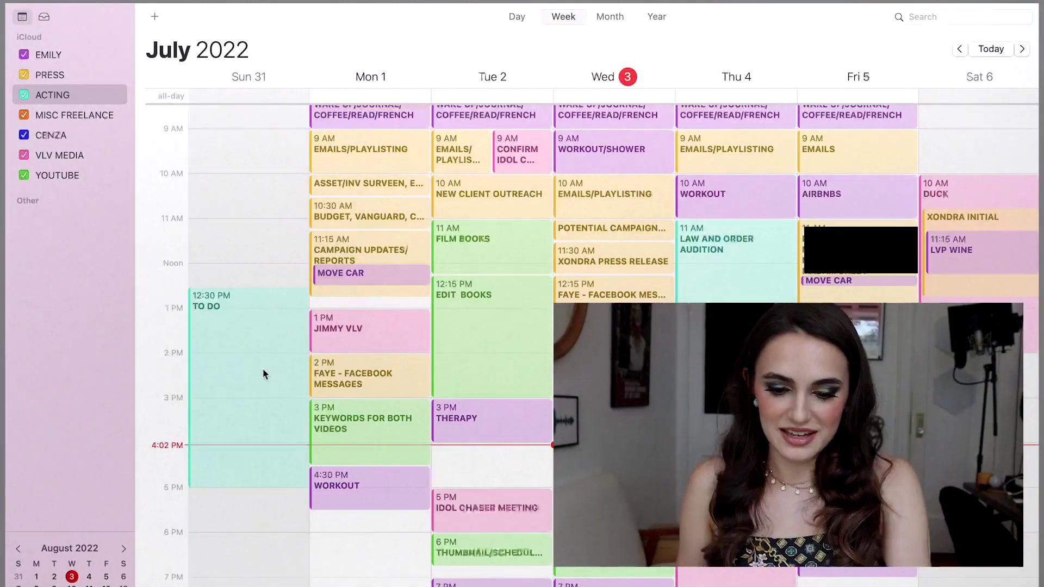
double_click(250, 364)
scroll(426, 406, up, 5)
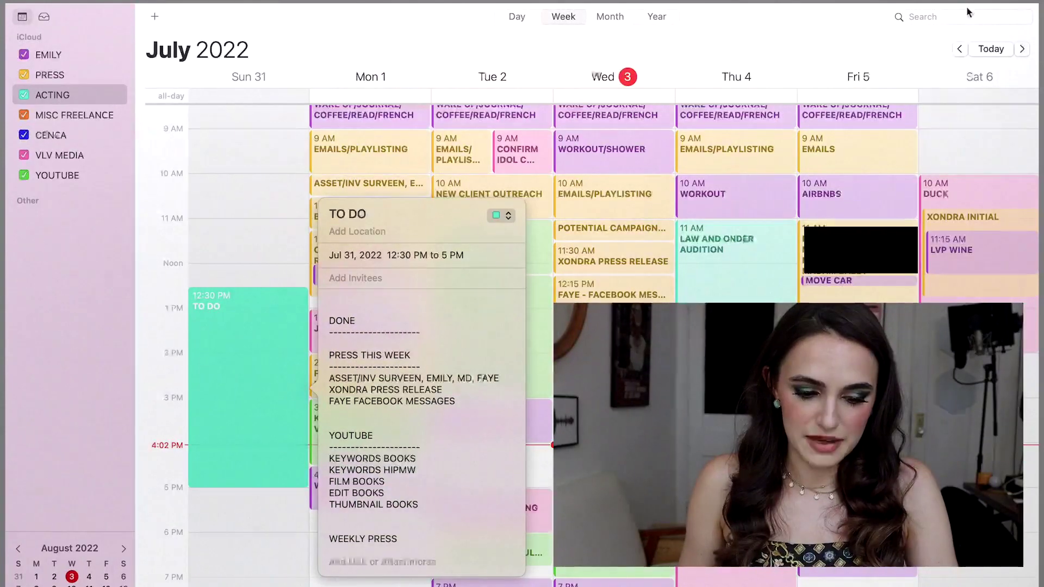
click(960, 49)
double_click(266, 472)
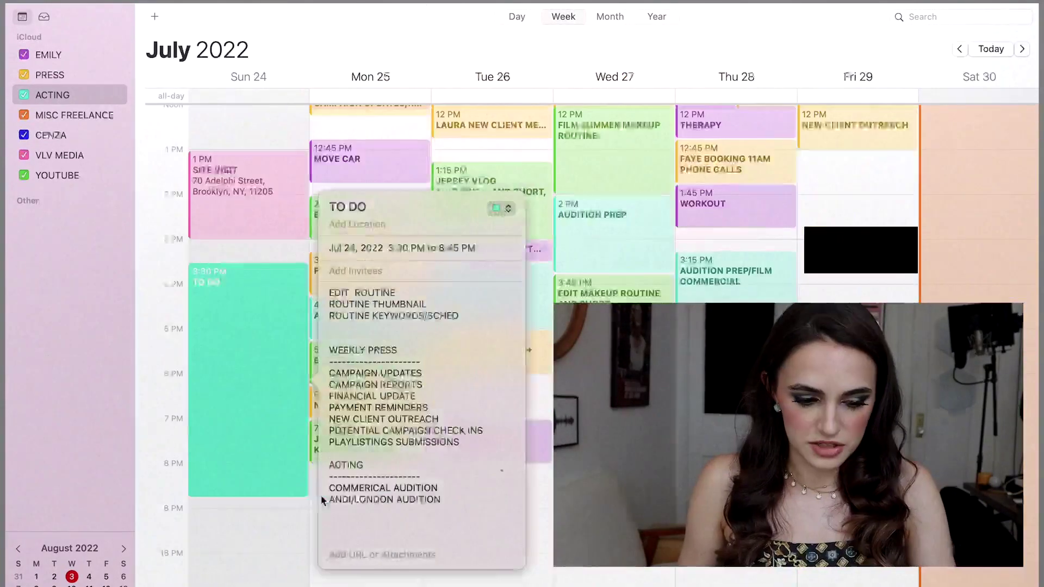
drag(461, 442, 325, 353)
key(super+c)
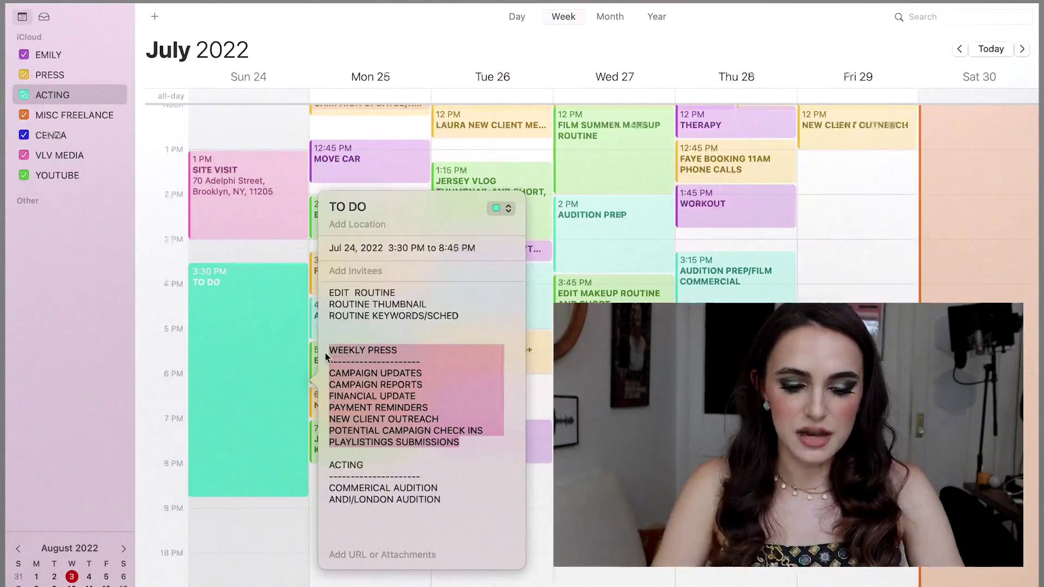
Step: Paste the copied WEEKLY PRESS section below BOOK AIRBNBS in the August 7 TO DO notes, separated by two blank lines
click(1022, 49)
click(1022, 49)
double_click(248, 272)
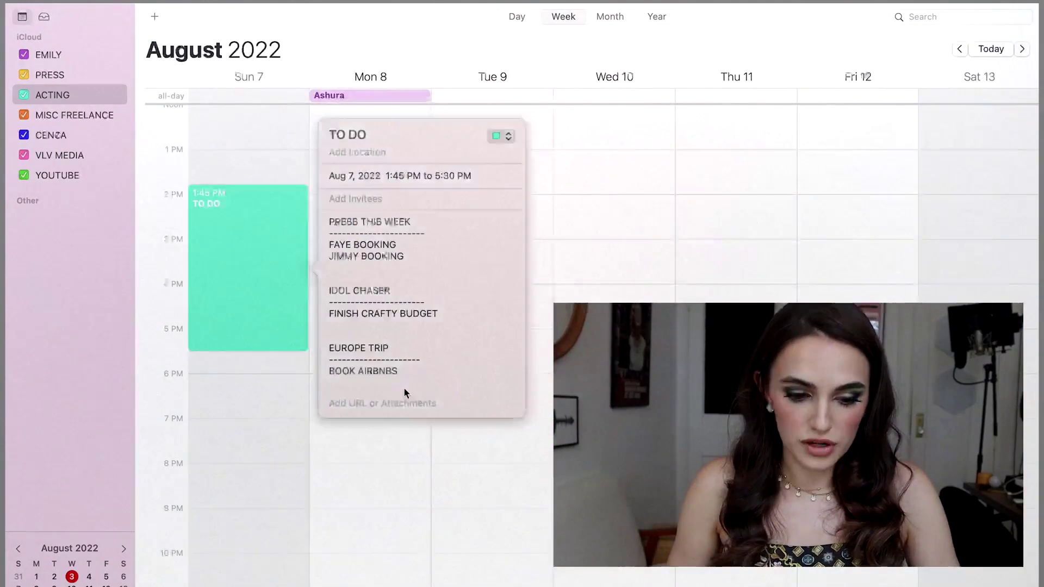
key(Return)
key(Return)
key(super+v)
click(410, 294)
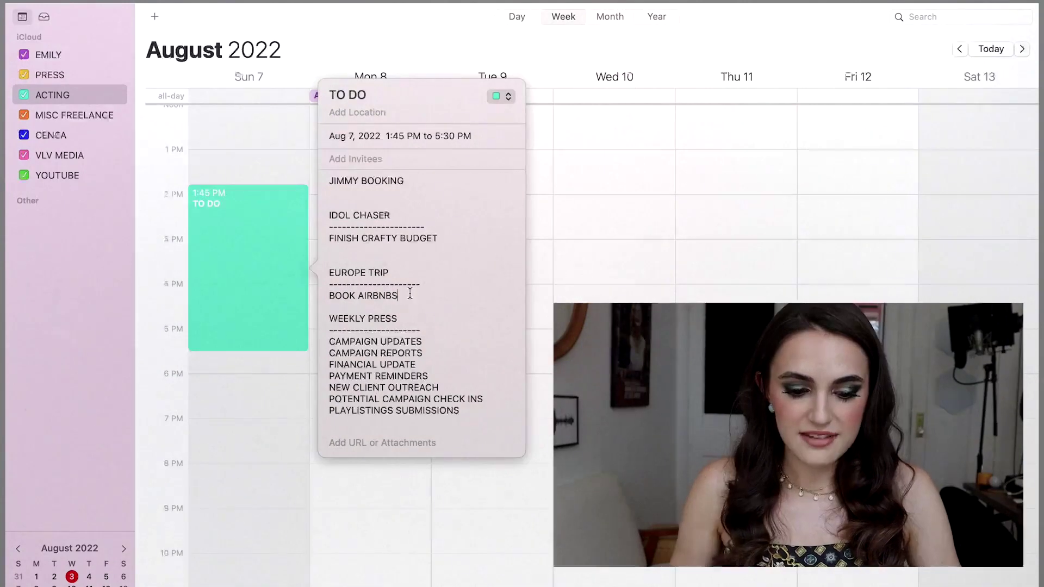
key(Return)
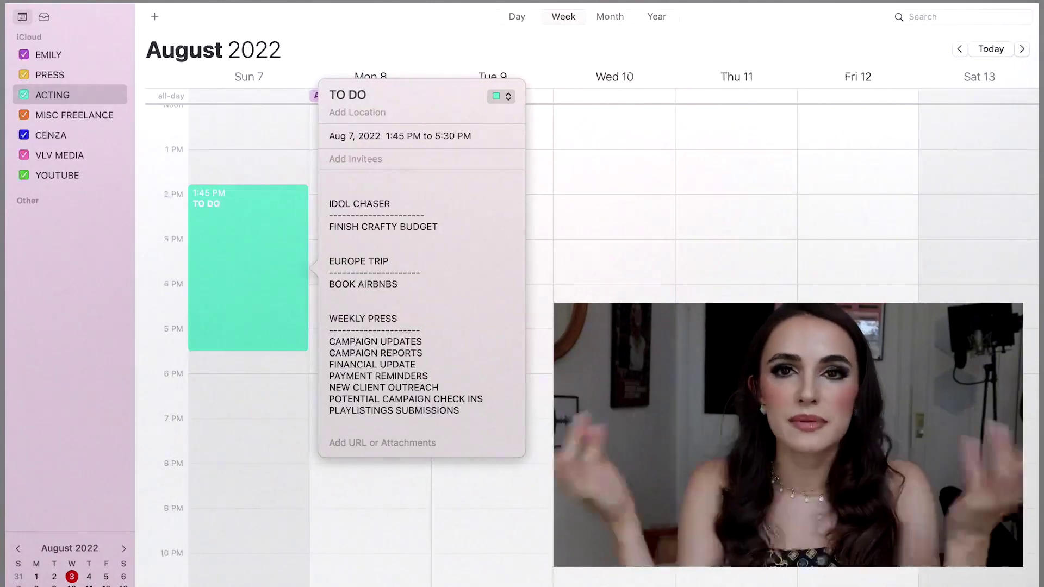
Step: Add INITIAL OUTREACH and PRESS KIT to the end of the PRESS THIS WEEK list in the August 7 TO DO notes
scroll(397, 296, up, 3)
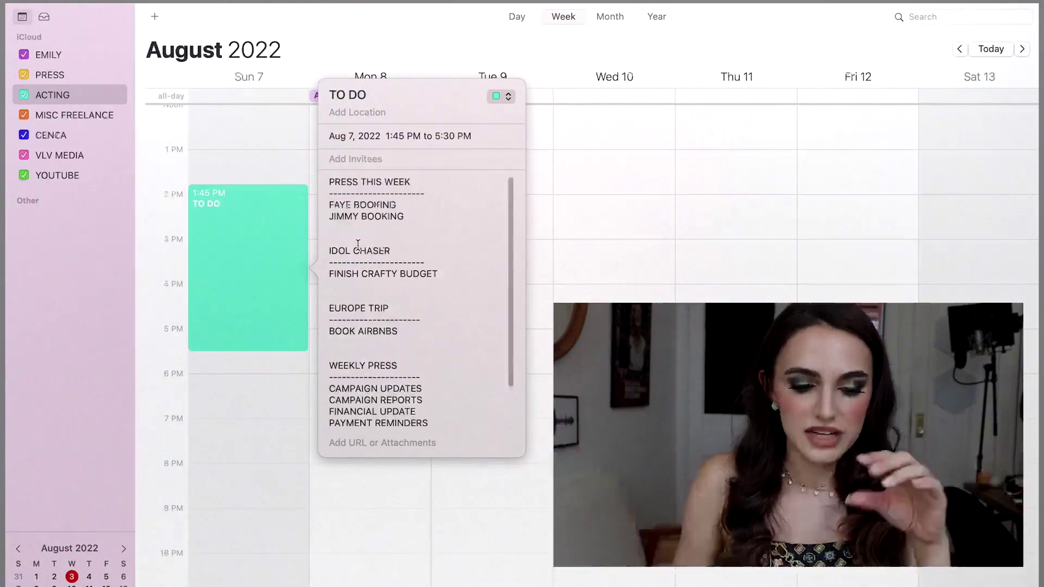
click(417, 216)
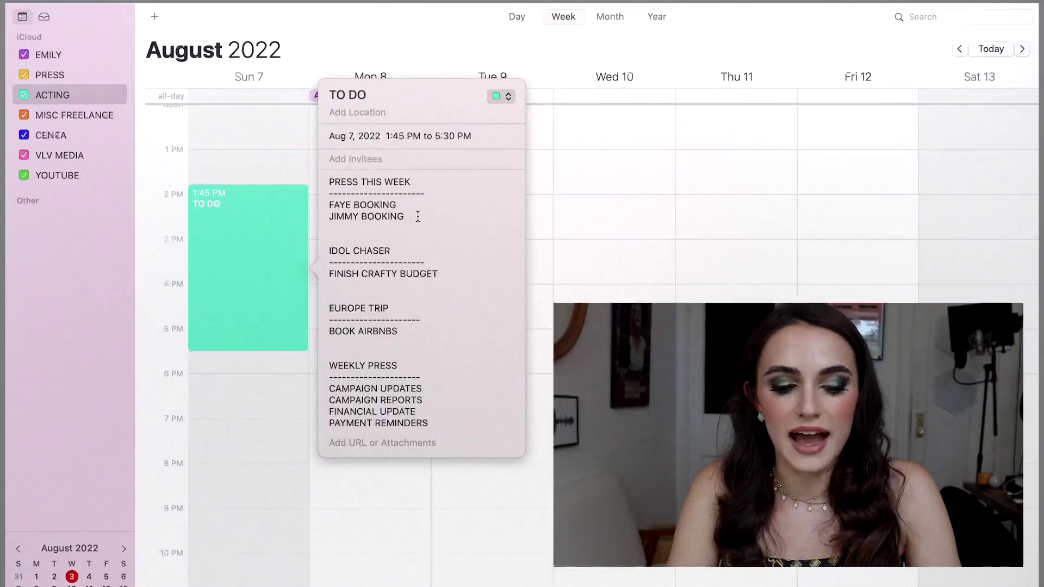
key(Return)
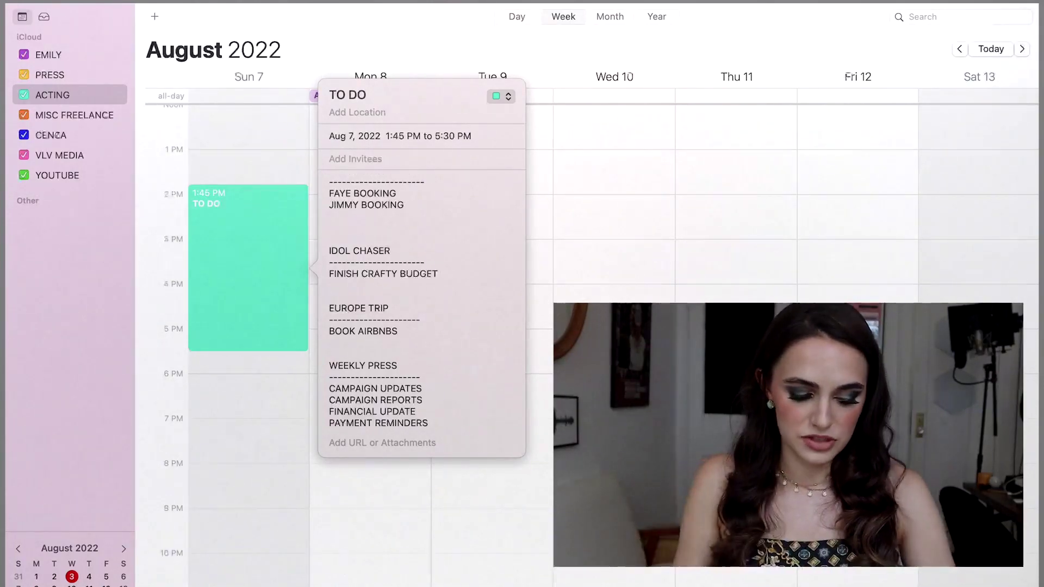
text(INITIAL OUT)
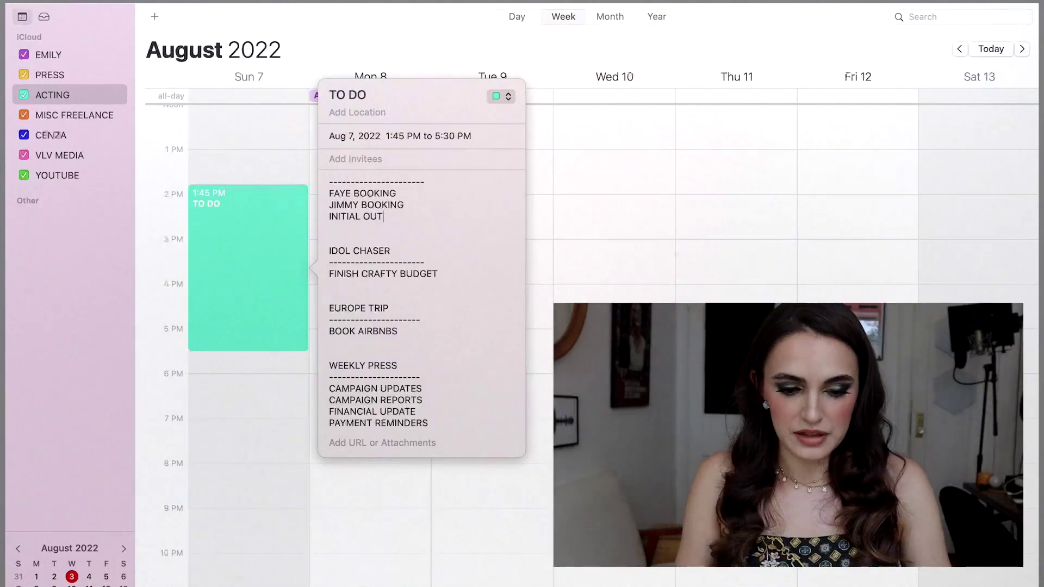
text(REACH)
key(Return)
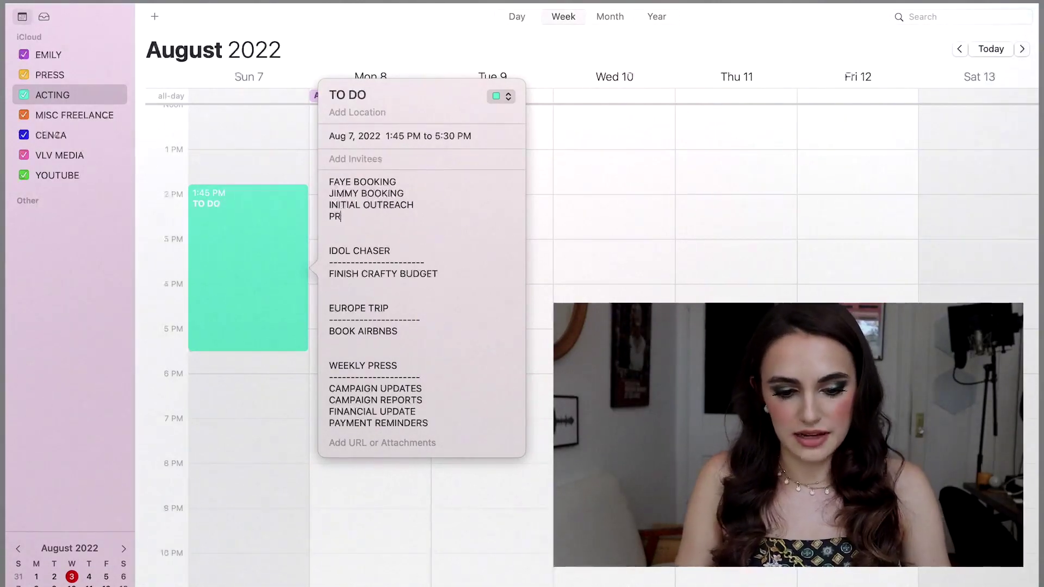
Step: Add a YOUTUBE heading below PRESS KIT and underline it with a copy of the dashed line from IDOL CHASER
key(Return)
key(Return)
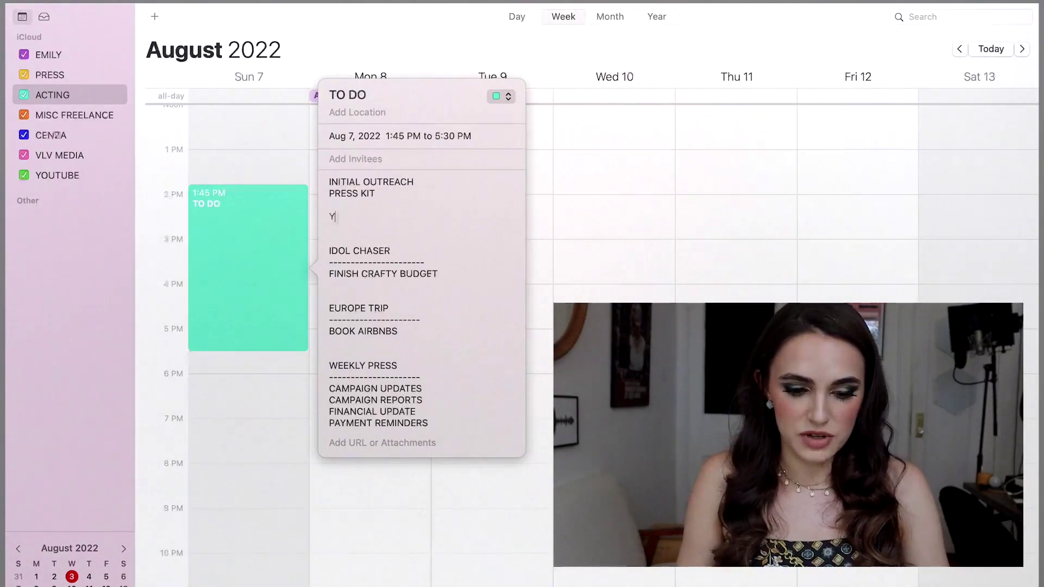
drag(436, 266, 316, 266)
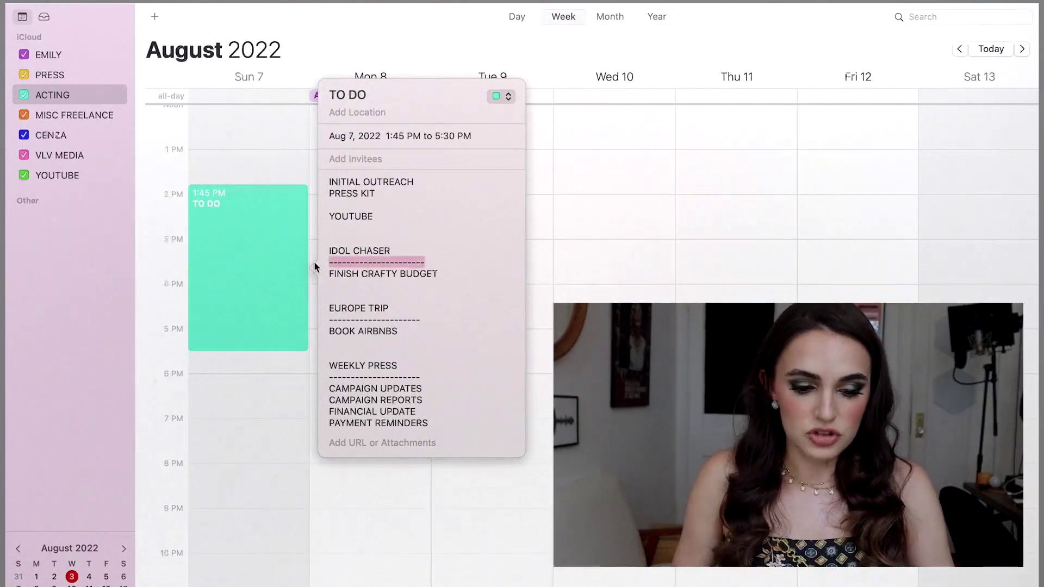
key(ctrl+c)
click(390, 217)
key(Return)
key(ctrl+v)
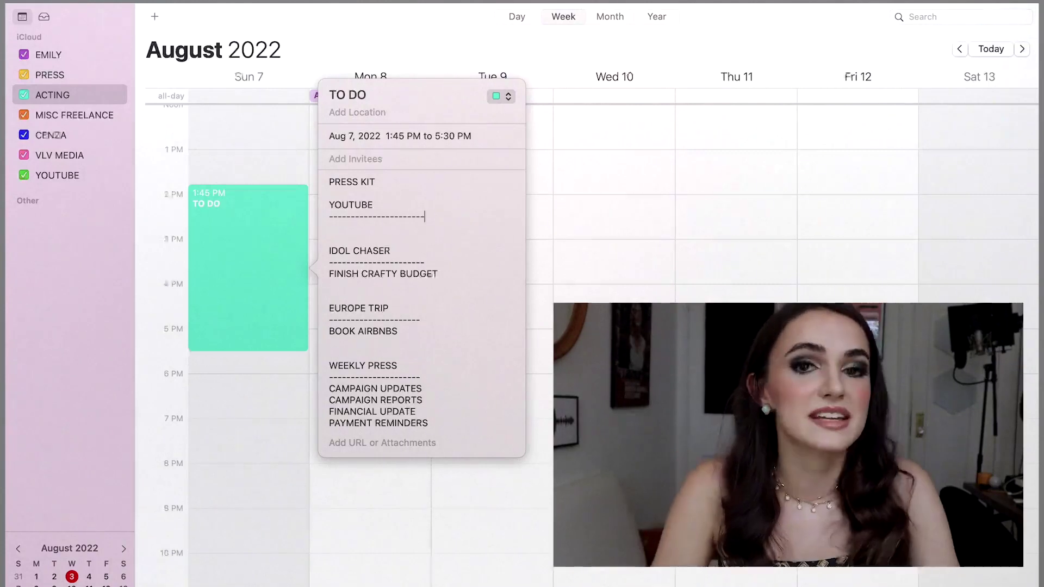
Step: List PLAN VIDEOS/KEYWORDS, FILM VIDEO 1 and a partial FILM line under the YOUTUBE heading
key(Return)
text(P)
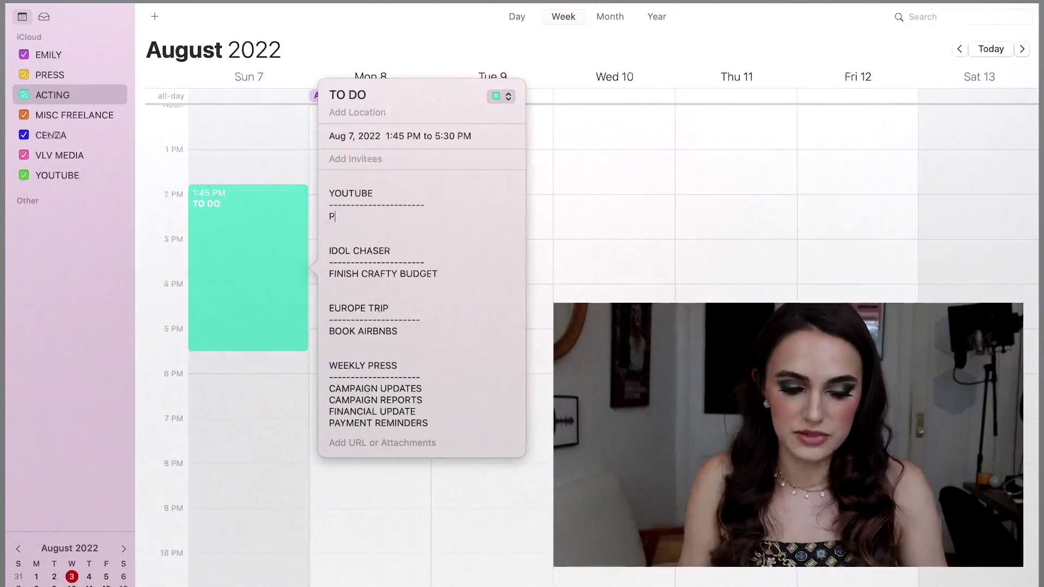
text(LAN VIDEOS/KEYWORDS)
key(Return)
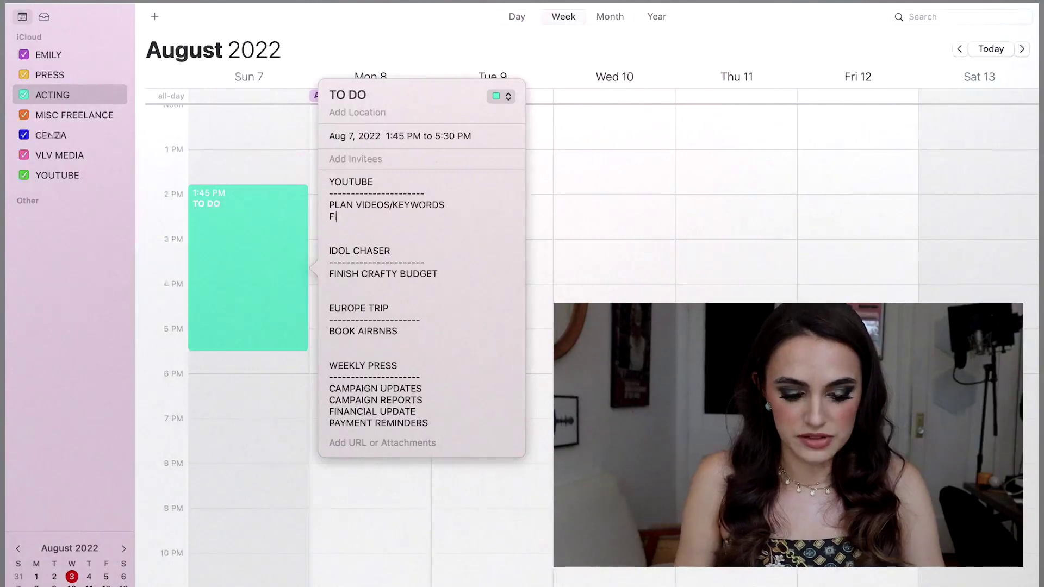
text(VID)
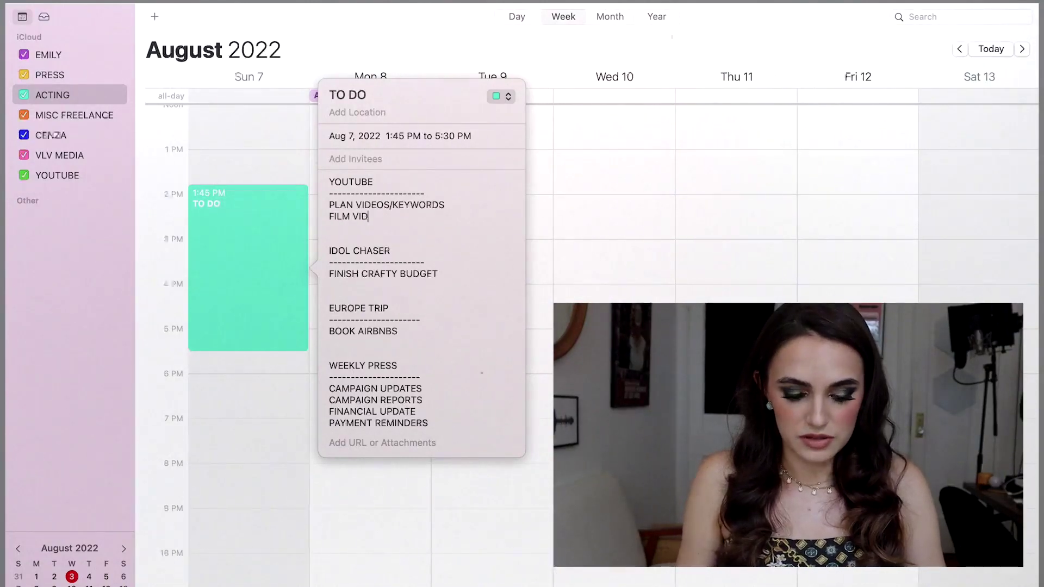
text(EO 1)
key(Return)
text(FILM)
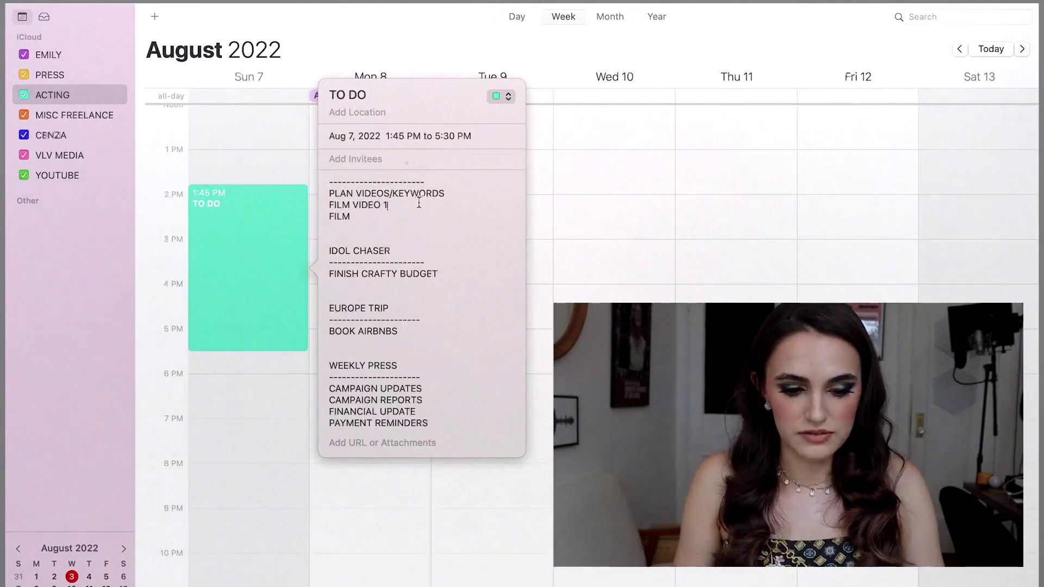
Step: Insert EDIT VIDEO 1 and THUMBNAIL VIDEO 1 directly below FILM VIDEO 1
click(419, 202)
key(Return)
text(EDIT VIDEO 1)
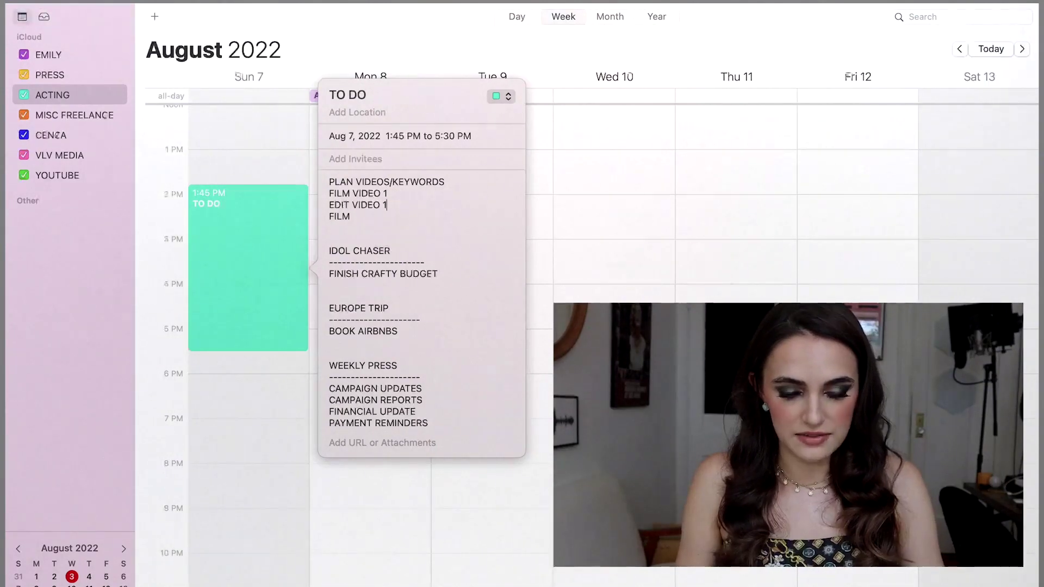
key(Return)
text(THUMBNAIL VIDE)
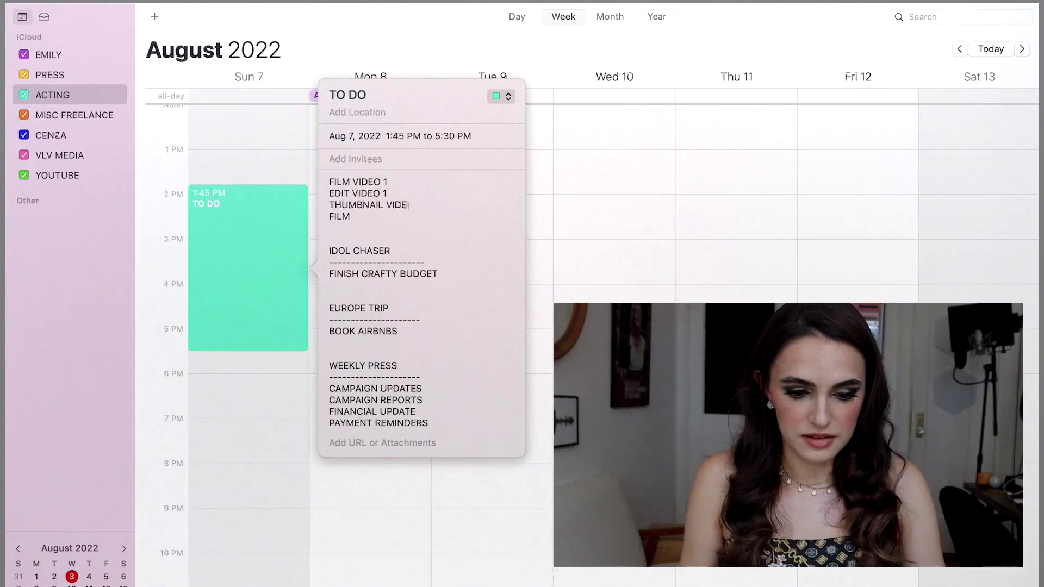
text(O 1)
Step: Replace the partial FILM line with a copy of the three VIDEO 1 tasks, renumbered as VIDEO 2
scroll(417, 220, up, 1)
drag(439, 214, 329, 189)
key(super+c)
double_click(349, 223)
key(super+v)
click(407, 201)
click(435, 229)
Step: Add an extra blank line between PRESS KIT and the YOUTUBE heading, and close the TO DO event
scroll(385, 320, up, 4)
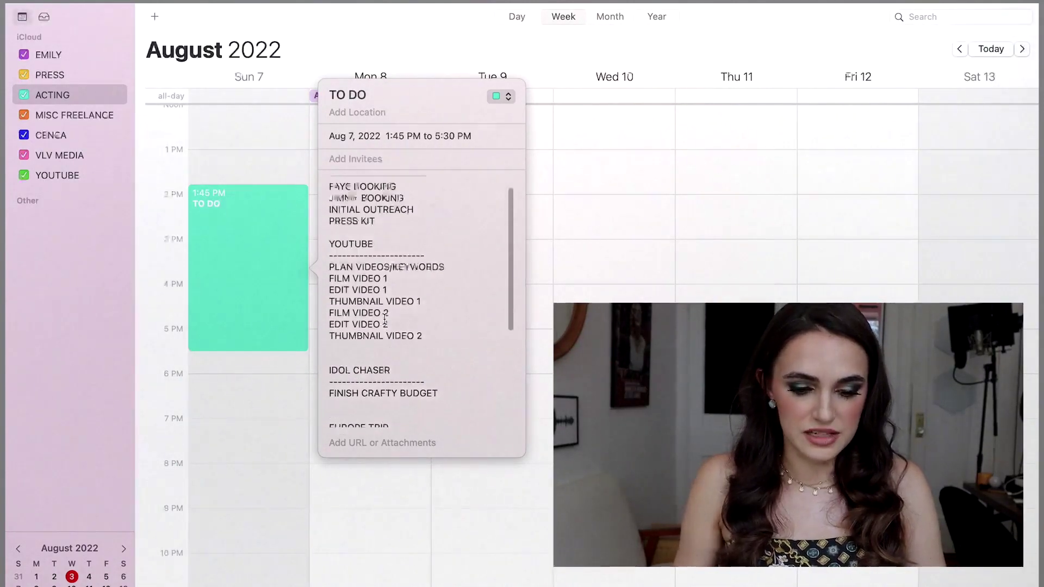
scroll(387, 298, down, 5)
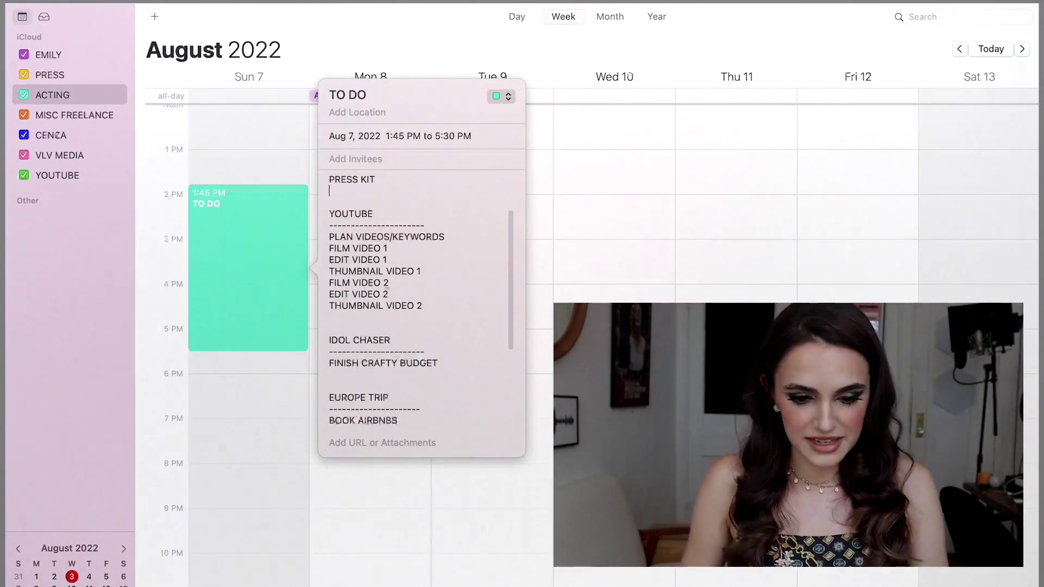
scroll(387, 298, up, 8)
scroll(387, 298, down, 2)
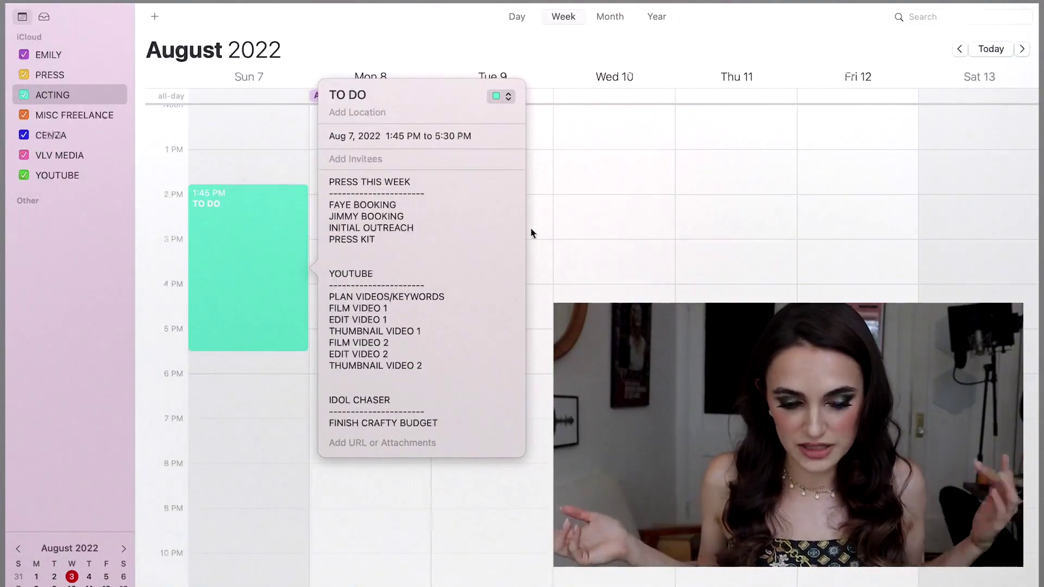
click(578, 216)
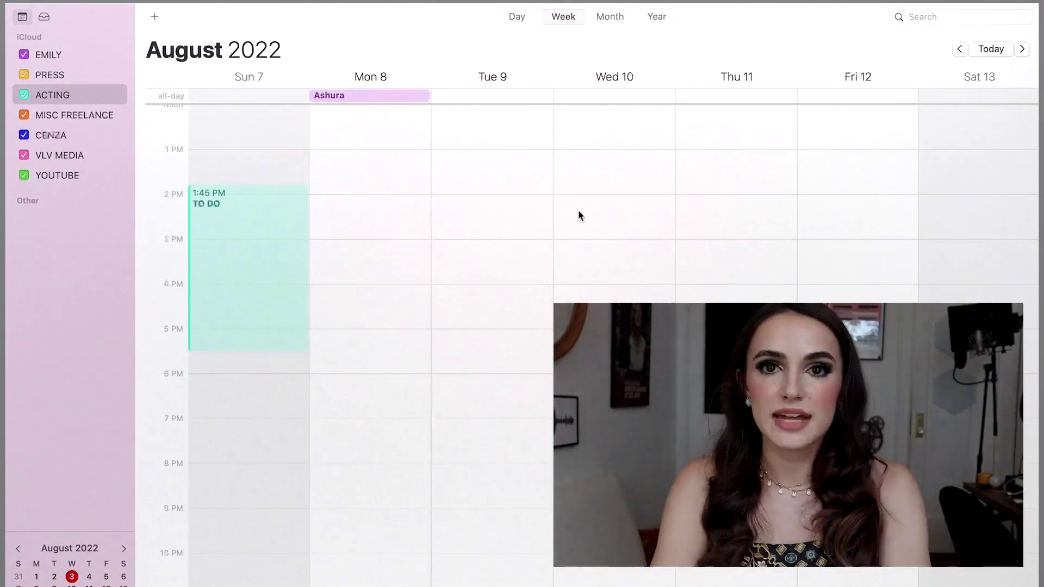
Step: Add a WAKE UP/JOURNAL/COFFEE/READ/FRENCH event to the purple calendar on Monday, August 8, from 8 AM to 9 AM
click(960, 49)
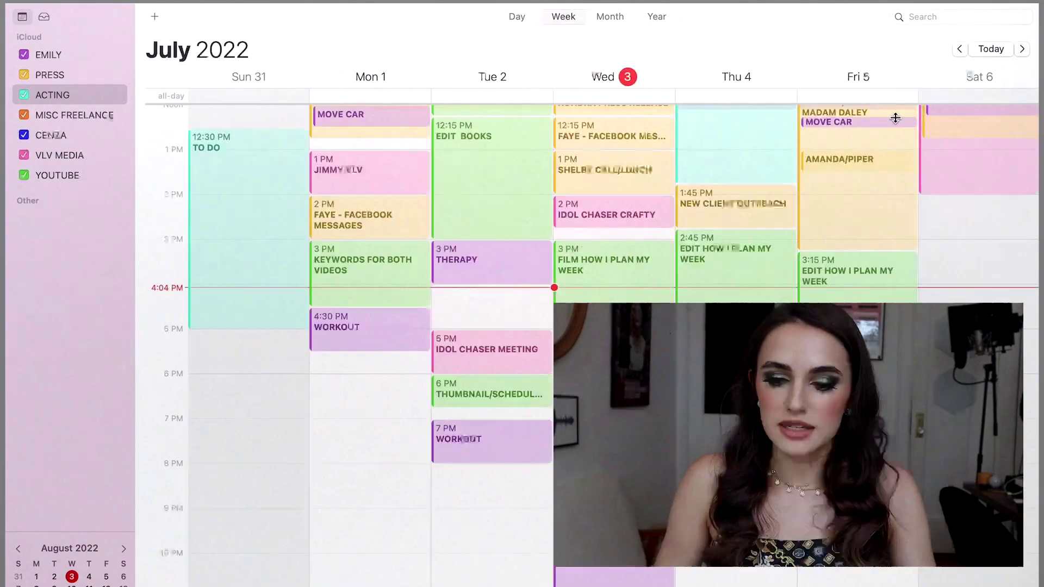
click(1022, 49)
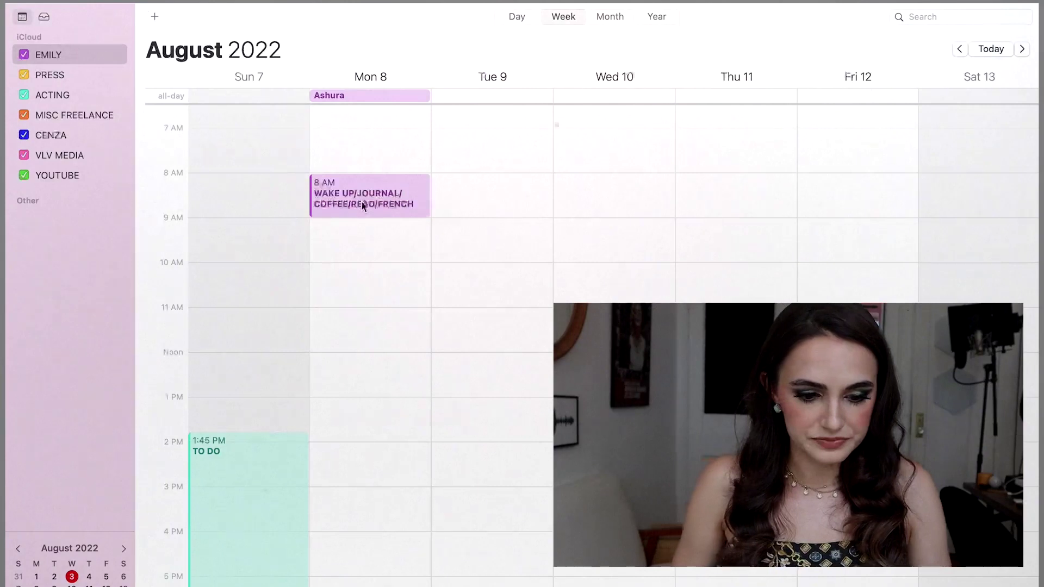
double_click(364, 203)
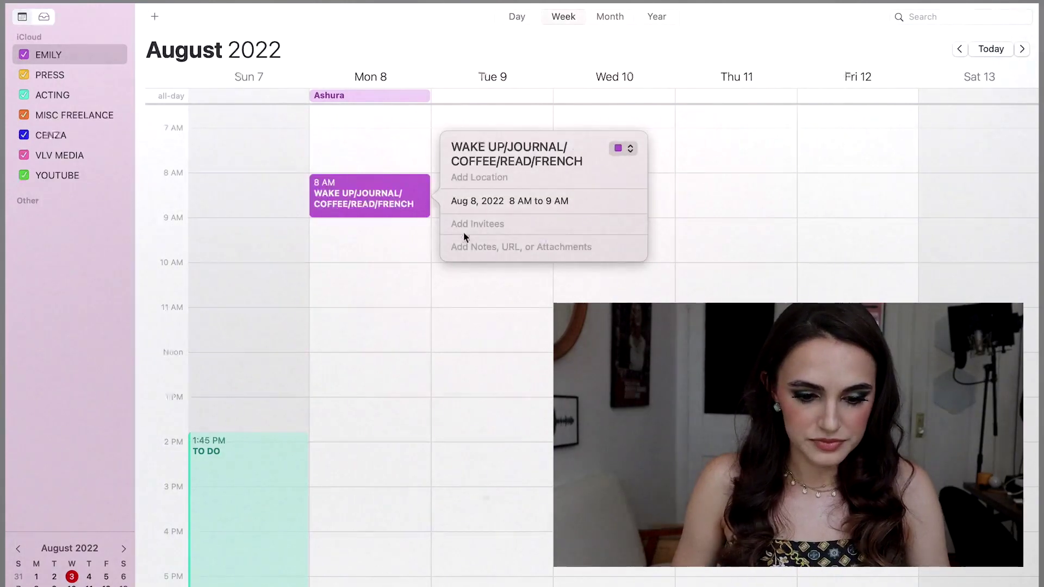
click(390, 231)
Step: Copy Monday's WAKE UP/JOURNAL/COFFEE/READ/FRENCH event to Tuesday through Friday, August 9 to 12, at 8 AM
click(390, 208)
key(super+c)
click(471, 201)
key(super+v)
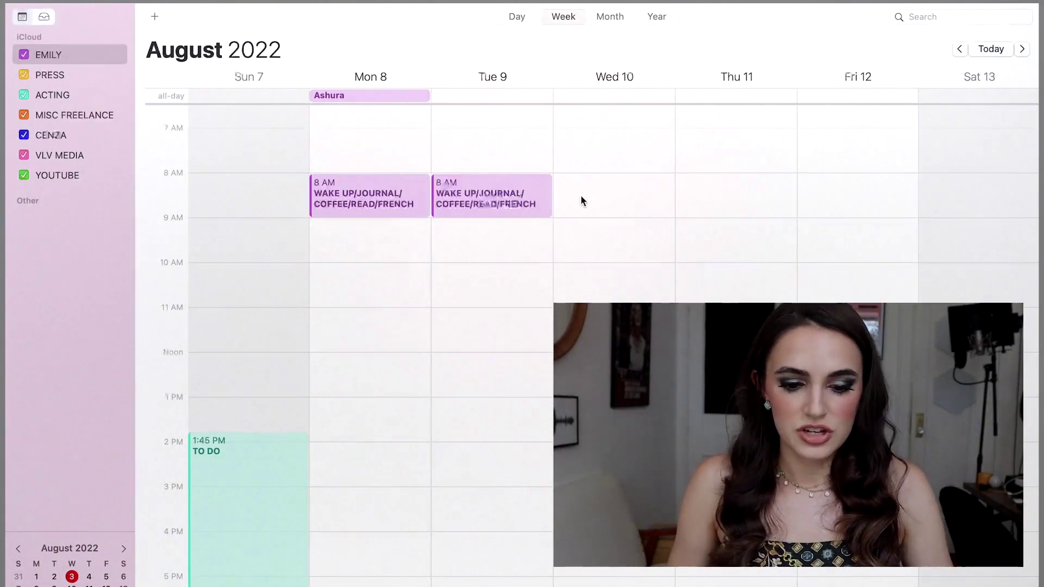
click(582, 197)
key(super+v)
click(729, 207)
key(super+v)
click(823, 196)
key(super+v)
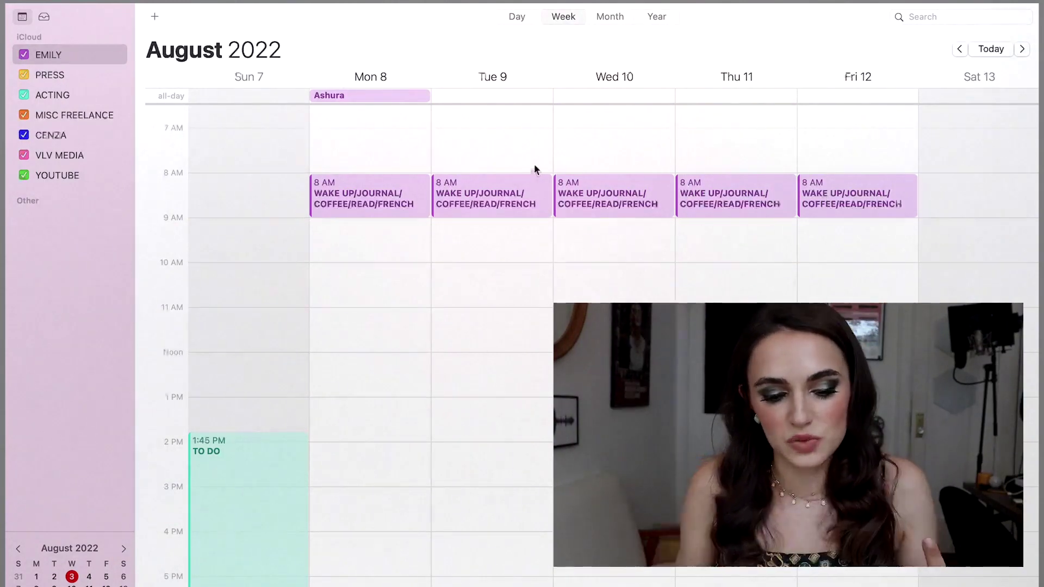
Step: Add an EMAILS/PLAYLISTING SUBMISSIONS event on Monday, August 8, from 9 to 10 AM, assigned to the PRESS calendar
double_click(384, 221)
text(PLAYLIST)
key(BackSpace)
key(BackSpace)
key(BackSpace)
key(BackSpace)
key(BackSpace)
key(BackSpace)
key(BackSpace)
key(BackSpace)
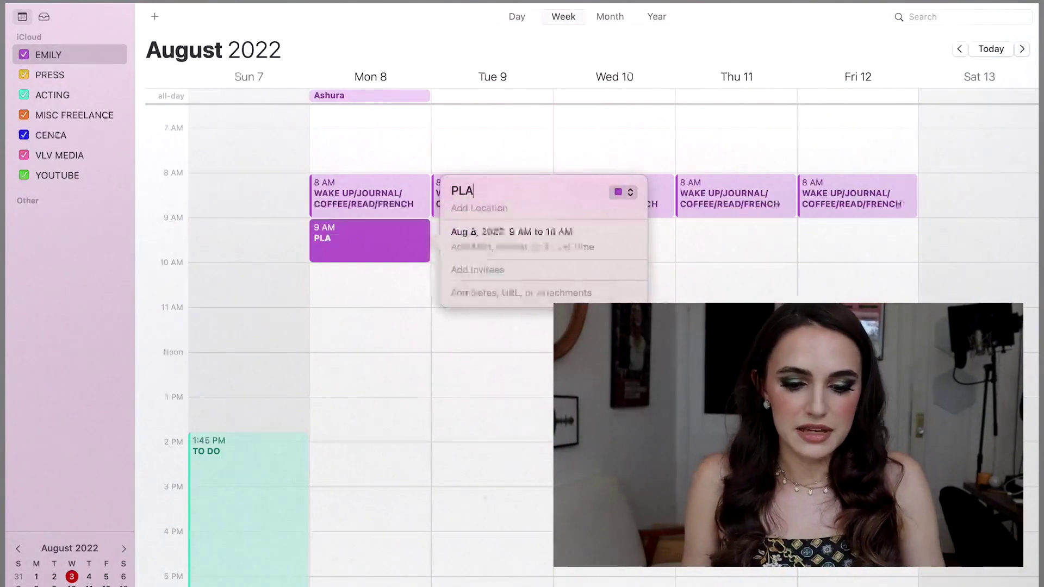
text(EMAILS/PALYL)
key(BackSpace)
key(BackSpace)
key(BackSpace)
key(BackSpace)
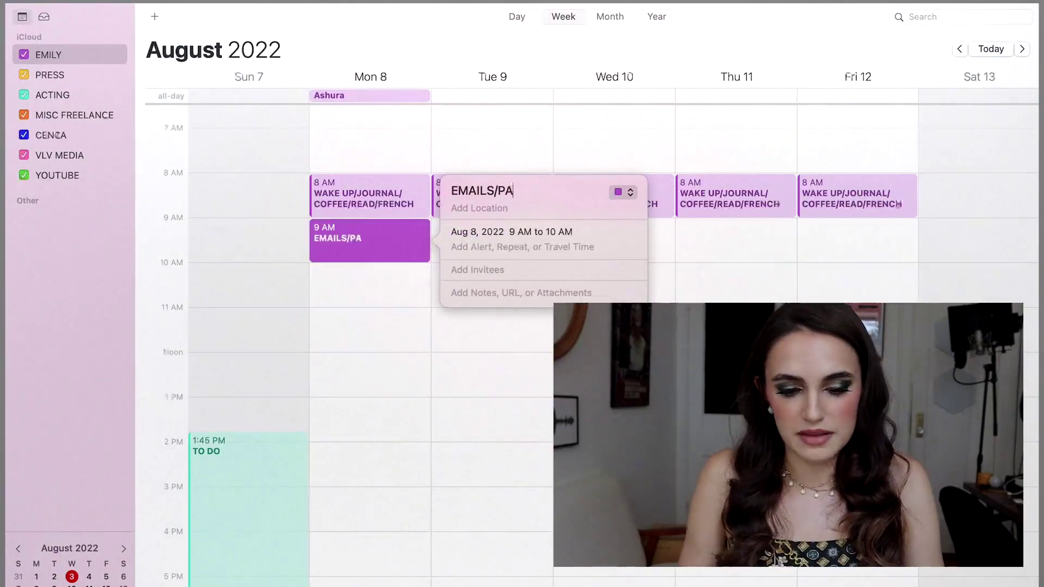
text(LAYLISTING SUBMISSIONS)
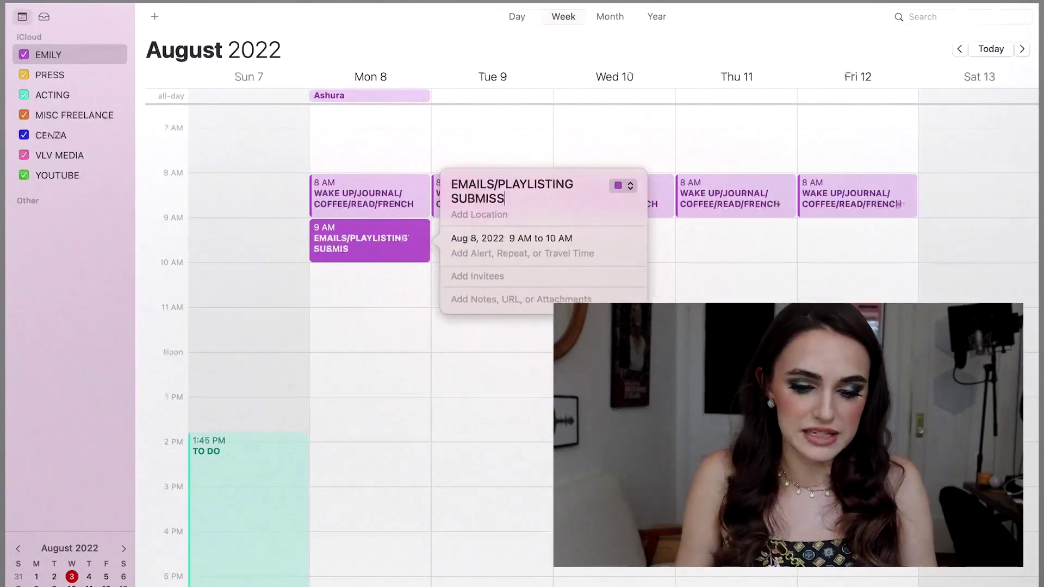
click(622, 187)
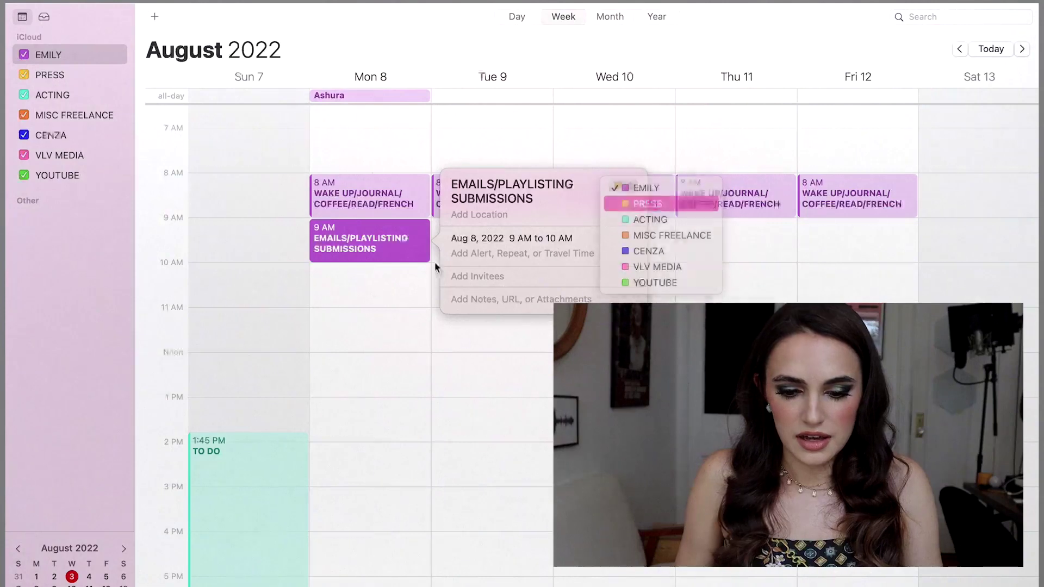
click(636, 201)
Step: Copy Monday's EMAILS/PLAYLISTING SUBMISSIONS event to Tuesday through Friday, August 9 to 12, at 9 AM
click(470, 235)
key(cmd+v)
click(591, 232)
key(cmd+v)
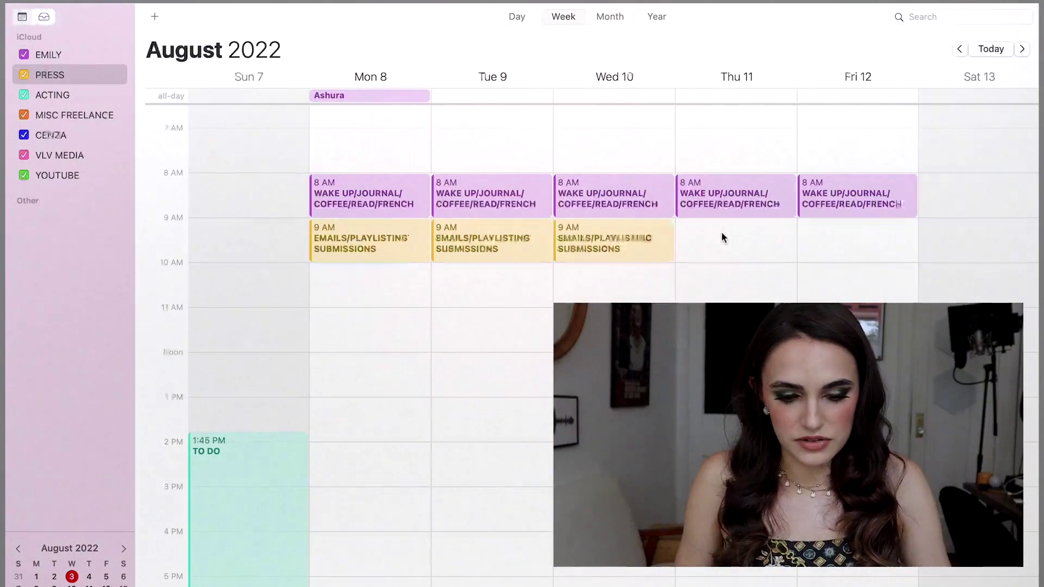
click(721, 233)
key(cmd+v)
click(819, 229)
key(cmd+v)
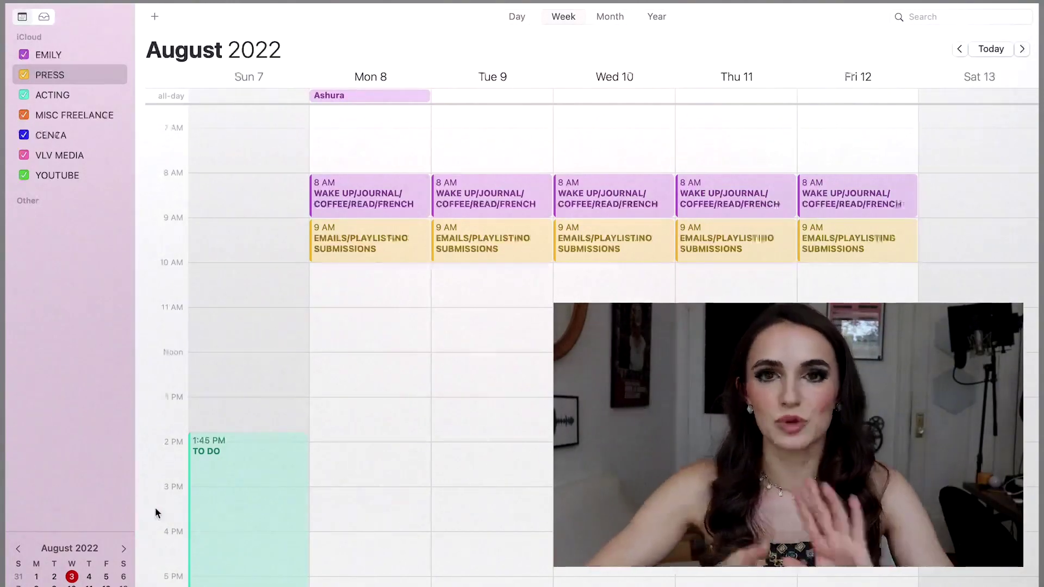
Step: Add the first client booking from the TO DO notes on Tuesday, August 9, from 10 to 11 AM in the PRESS calendar
double_click(205, 494)
scroll(380, 362, up, 5)
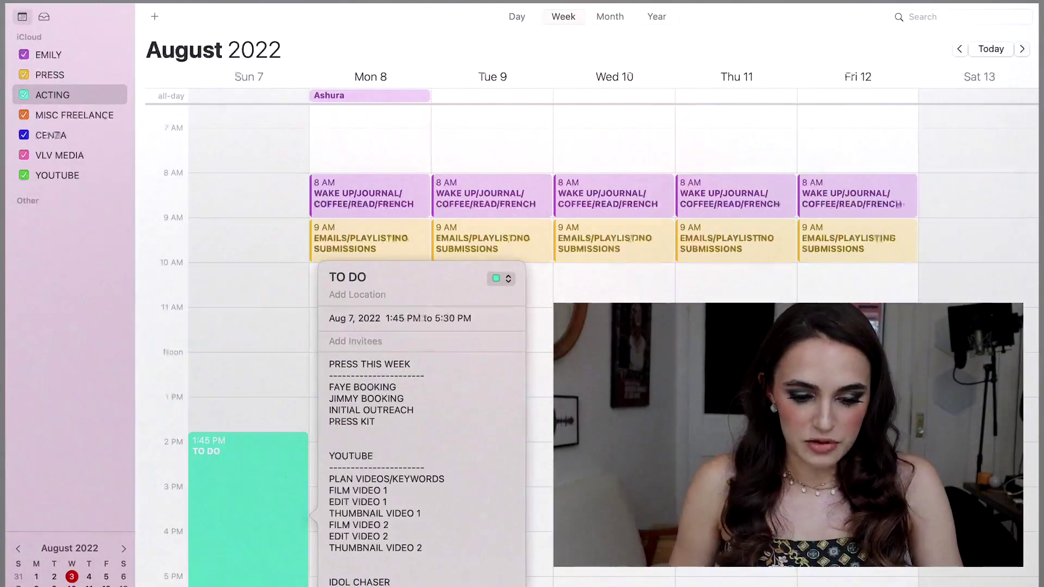
click(245, 357)
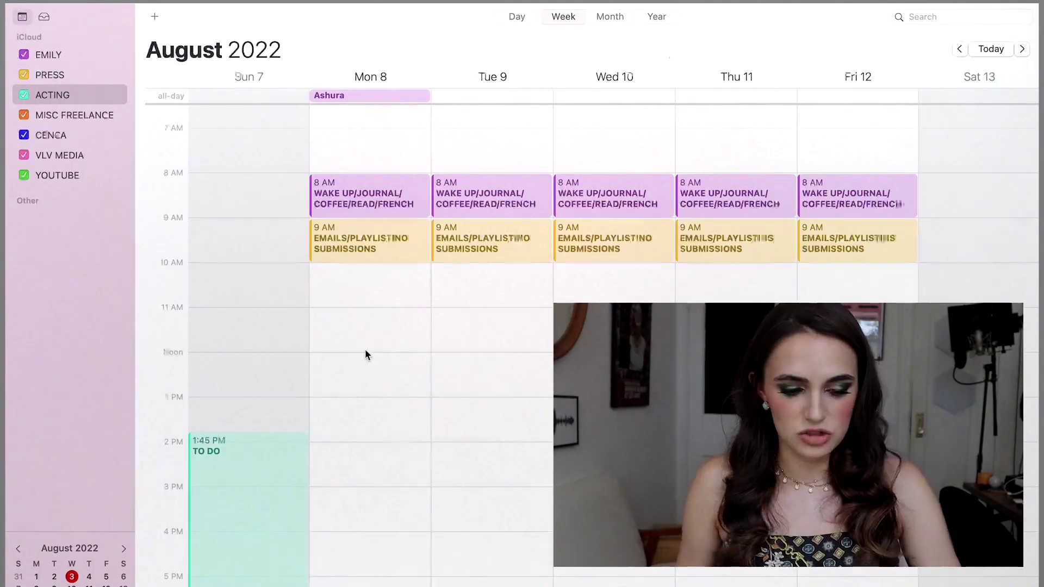
double_click(511, 267)
text(FAYE BOOKING)
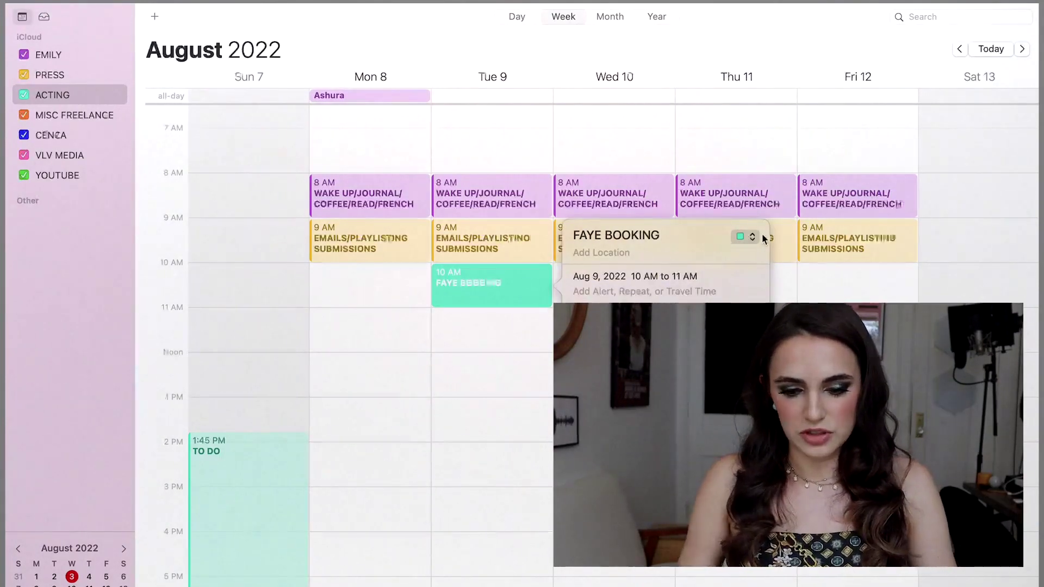
click(761, 235)
click(765, 221)
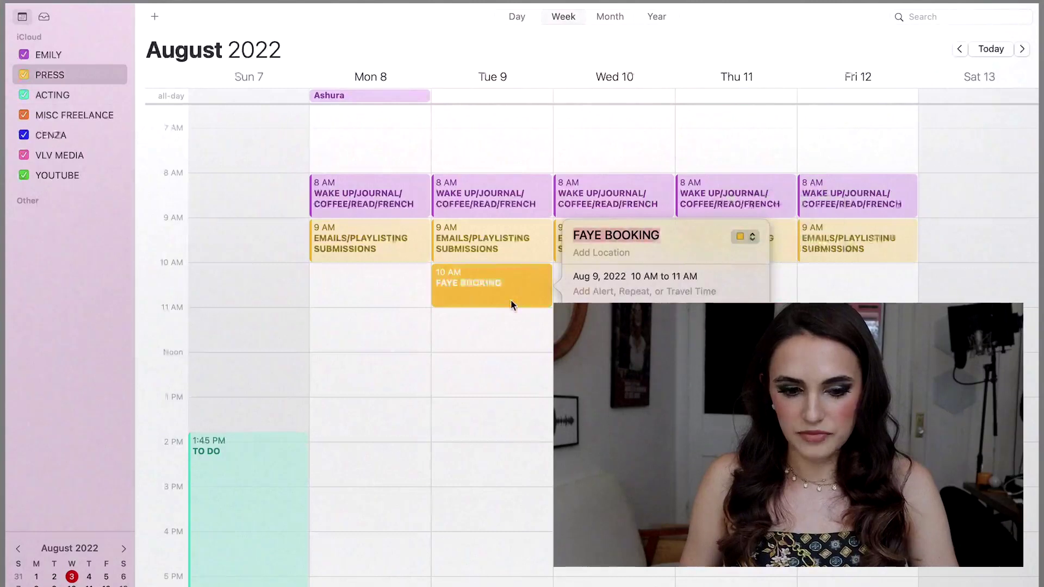
click(497, 320)
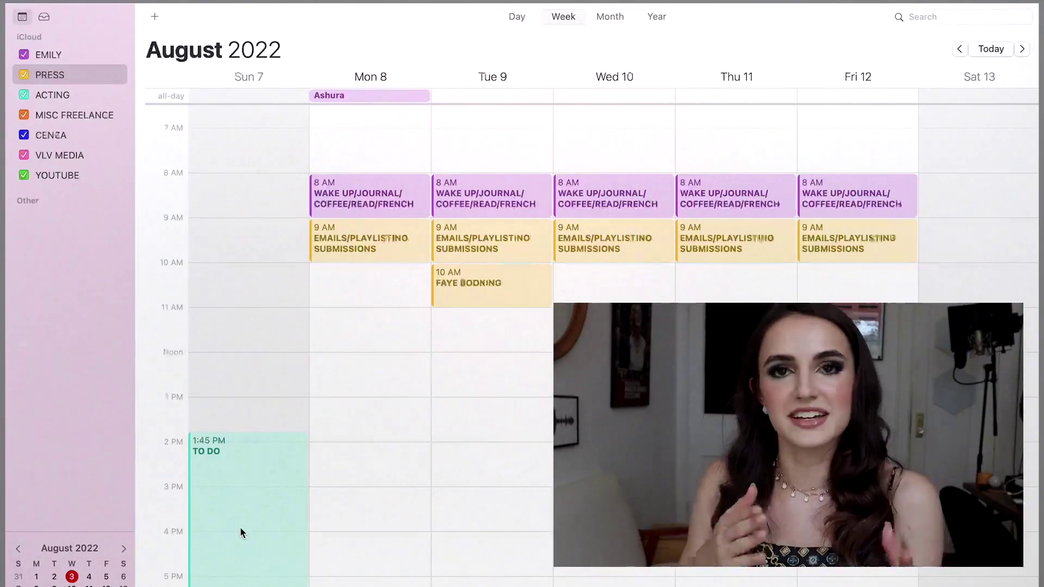
click(90, 115)
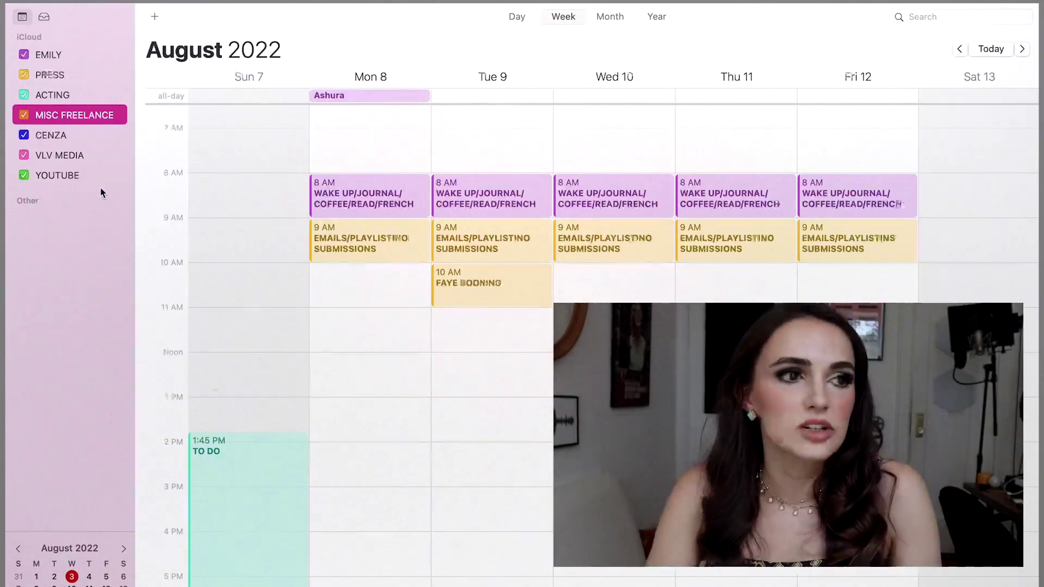
click(46, 135)
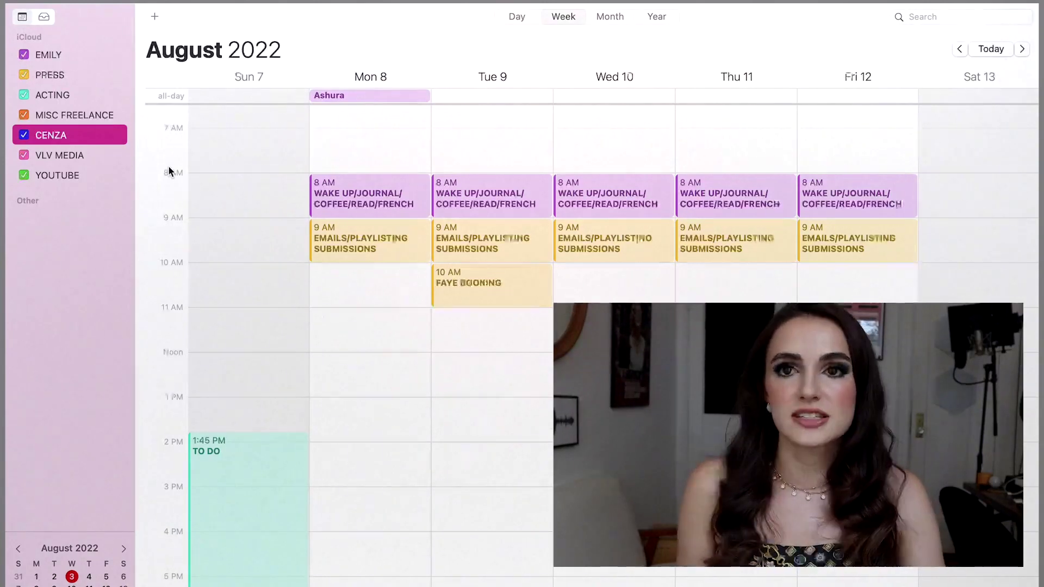
click(89, 155)
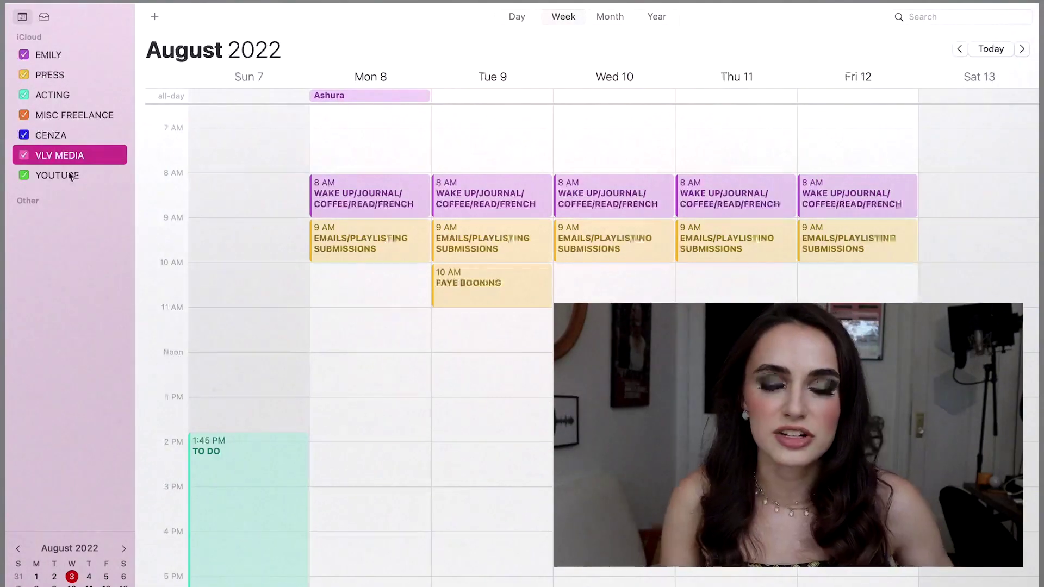
click(70, 173)
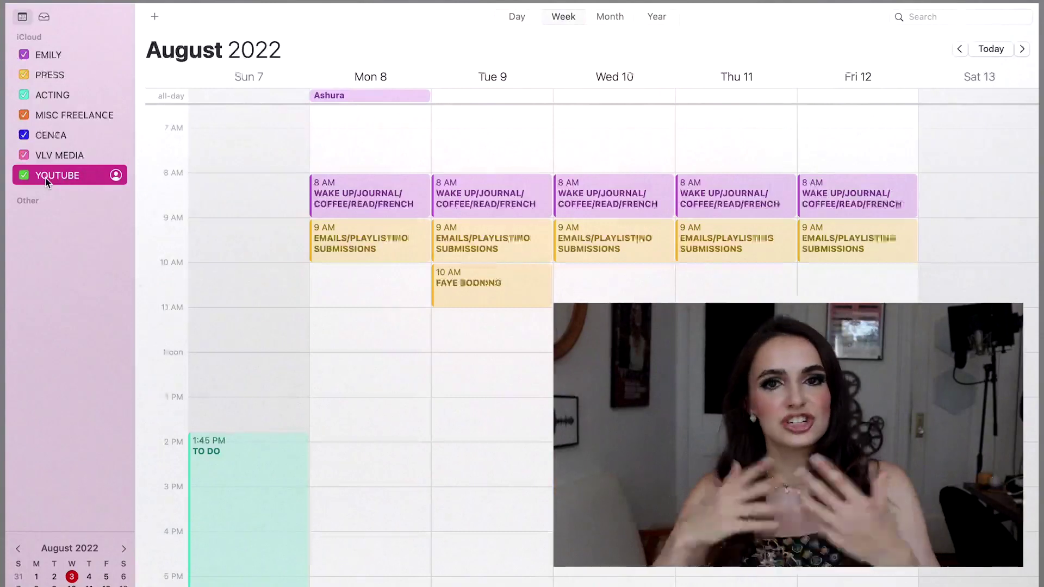
Step: Add a second session of the first client's booking on Thursday, August 11, from 10 to 11 AM in the PRESS calendar
double_click(218, 461)
scroll(363, 385, down, 1)
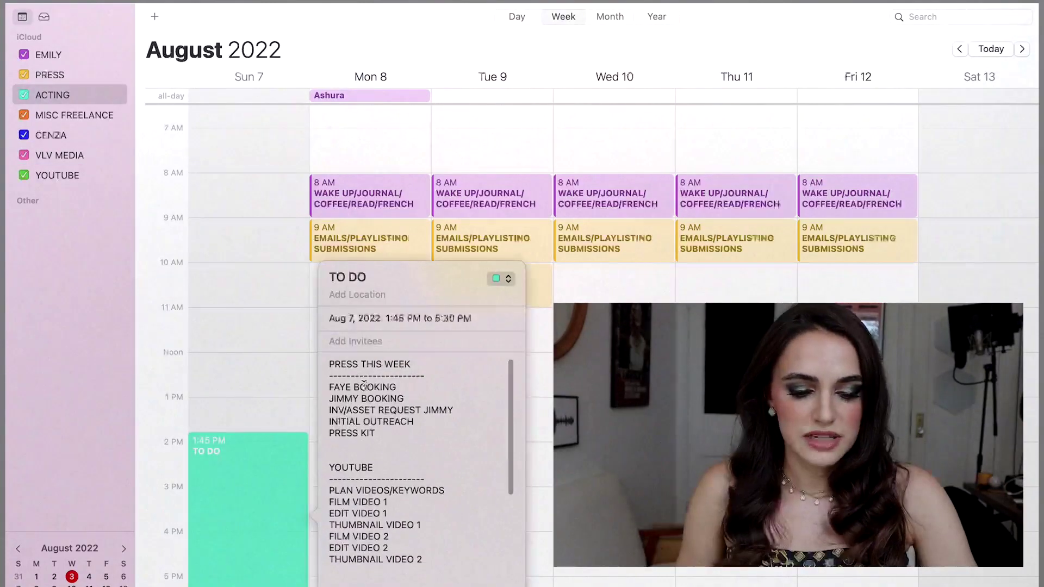
click(720, 267)
double_click(720, 268)
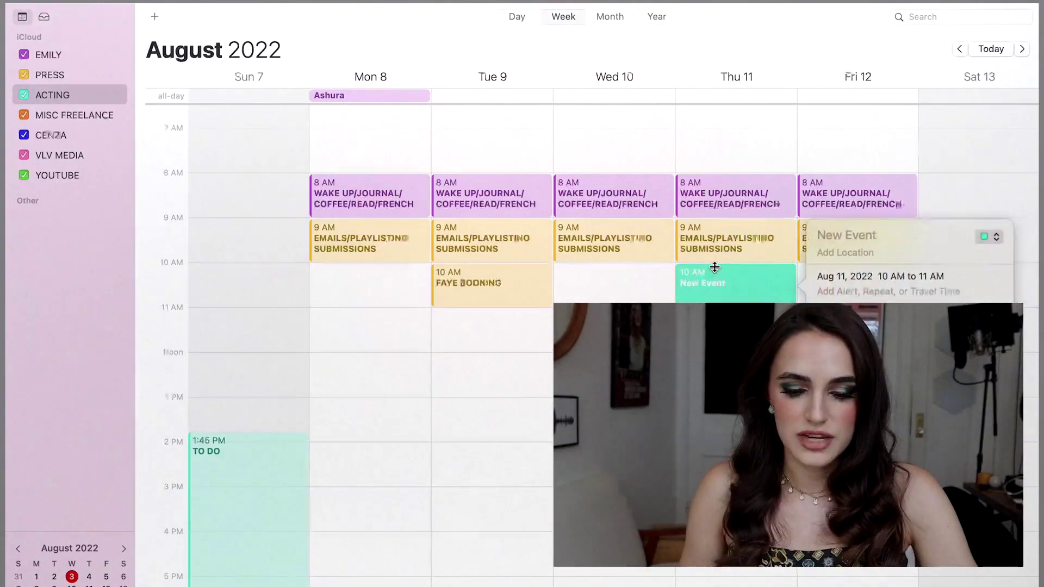
text(FAYE BOOKING)
click(990, 238)
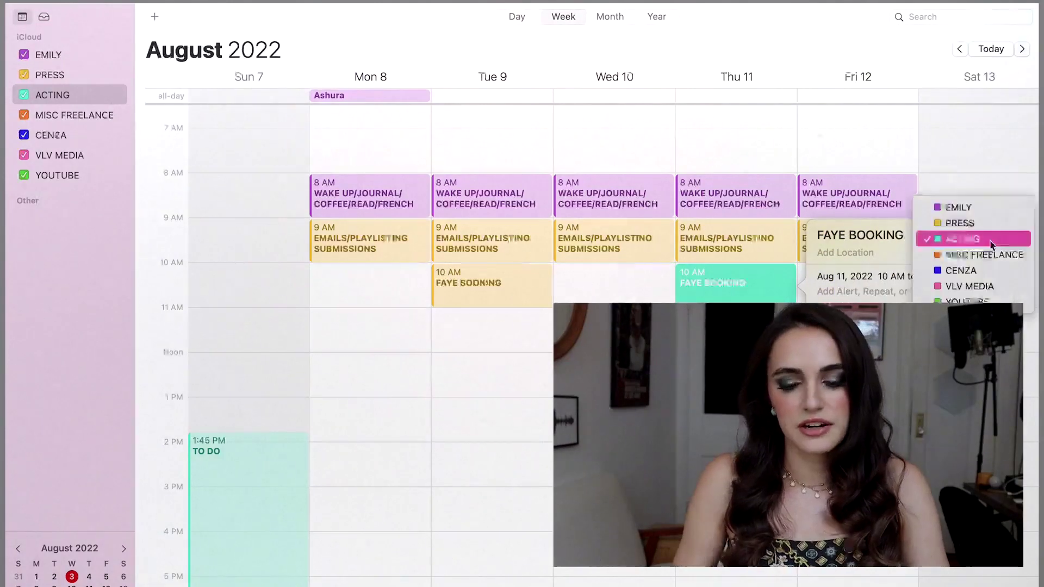
click(990, 227)
key(Escape)
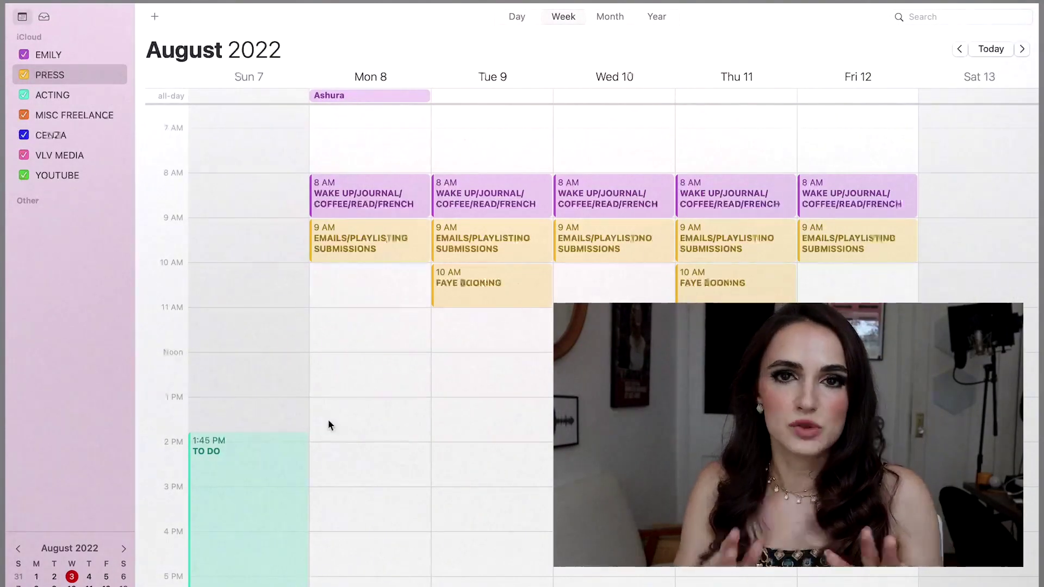
Step: Add the second client's booking from the TO DO notes on Wednesday, August 10, from 10 to 11 AM in the PRESS calendar
double_click(247, 466)
click(579, 272)
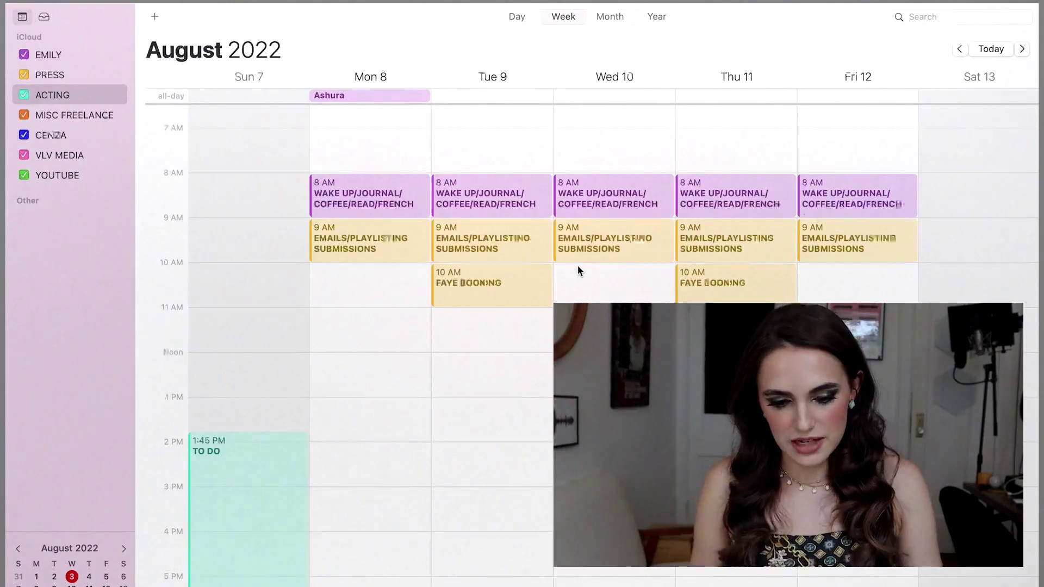
double_click(578, 267)
text(H)
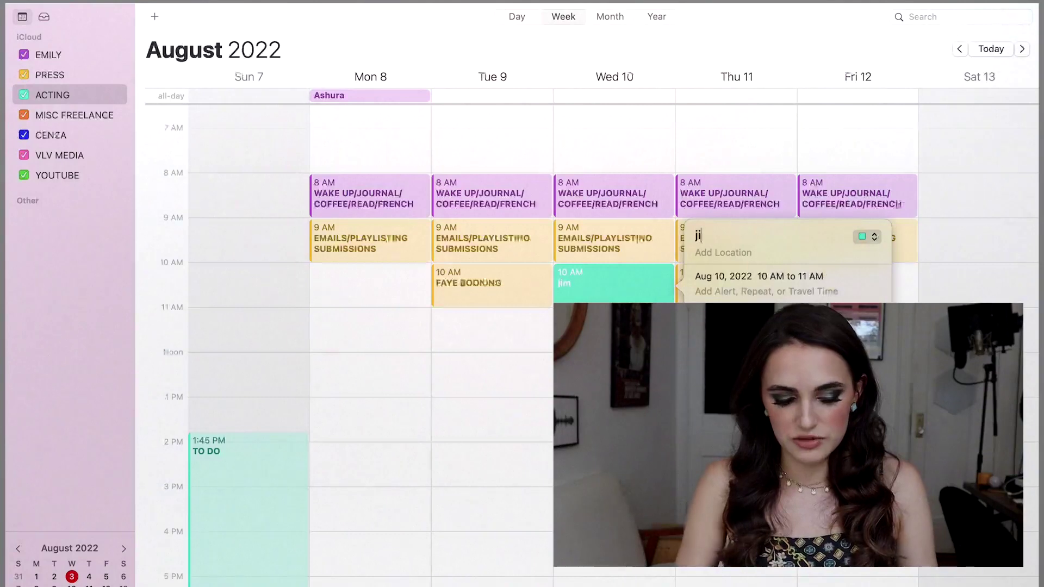
key(BackSpace)
text(JIMMY BOOKING)
click(867, 236)
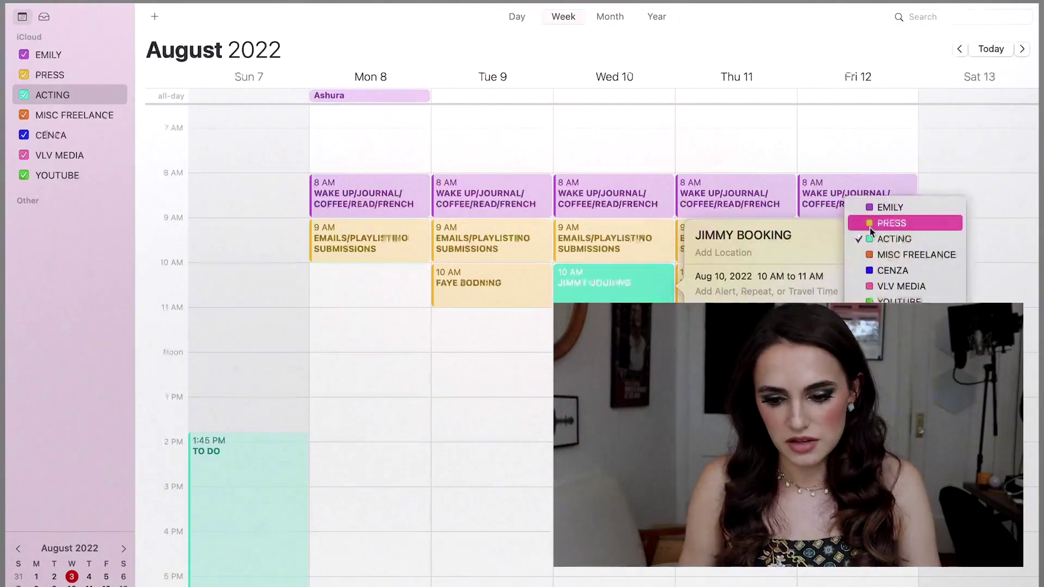
click(884, 223)
Step: Move the second client's booking to Tuesday at 11 AM and place a copy on Thursday at 11 AM
drag(598, 291, 515, 335)
click(712, 318)
key(cmd+v)
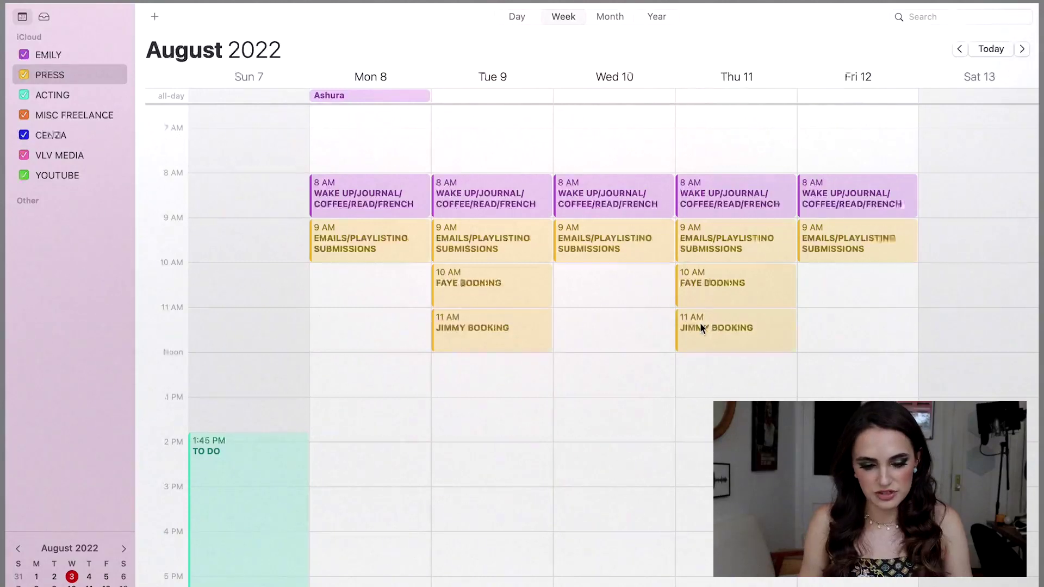
Step: Add the second client's INV/ASSET REQUEST as a 15-minute PRESS event on Monday, August 8, at 10 AM
double_click(320, 277)
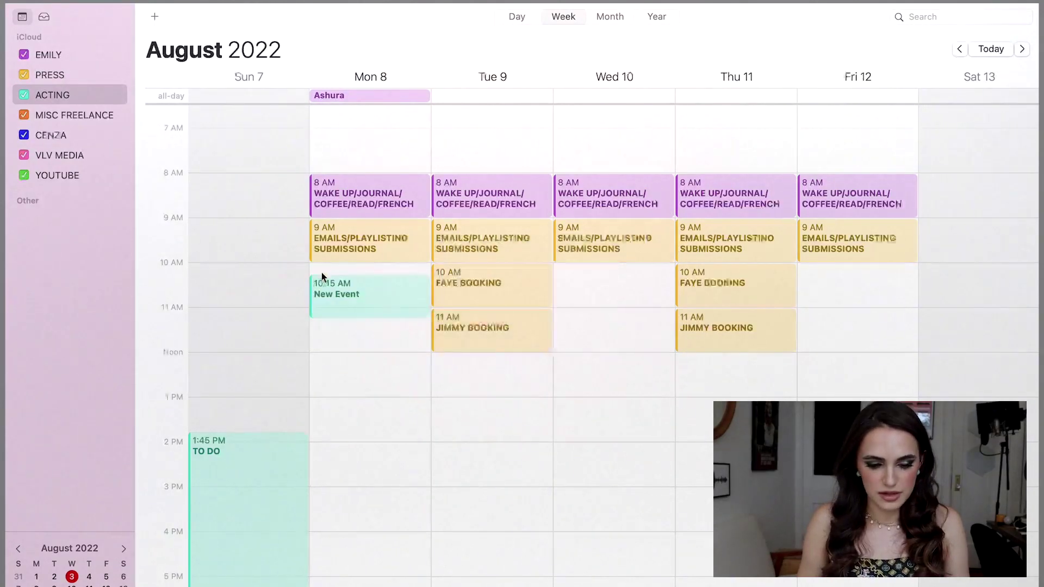
double_click(335, 288)
click(529, 255)
text(INV/ASSET REQUEST JIMMY)
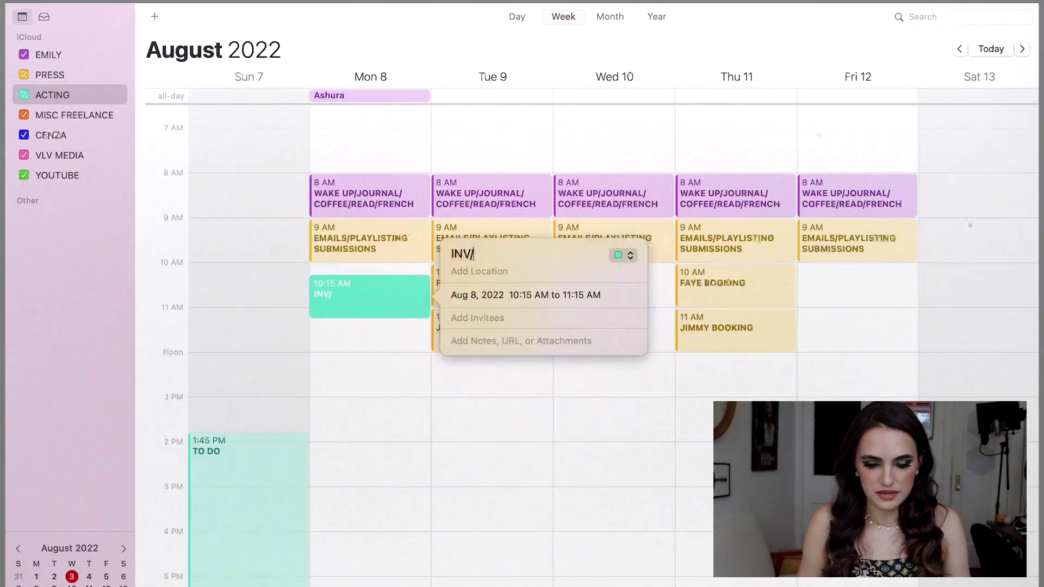
click(621, 250)
click(644, 234)
drag(342, 305, 333, 276)
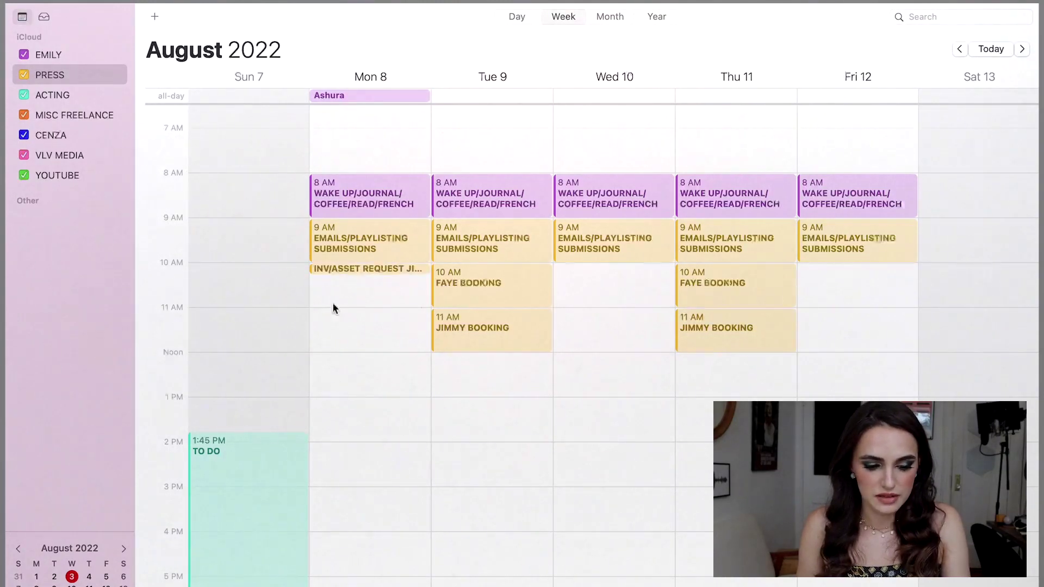
Step: Add an INITIAL OUTREACH event on Wednesday, August 10, from 10 AM to 12:30 PM in the PRESS calendar
click(256, 475)
double_click(256, 474)
scroll(402, 479, down, 2)
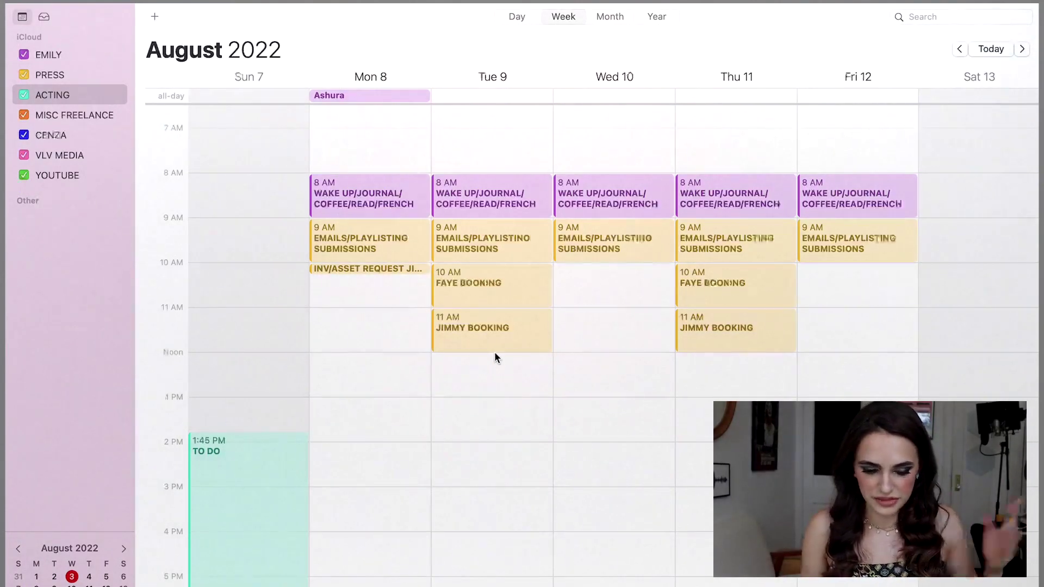
double_click(568, 268)
text(INITIAL OUTREACH)
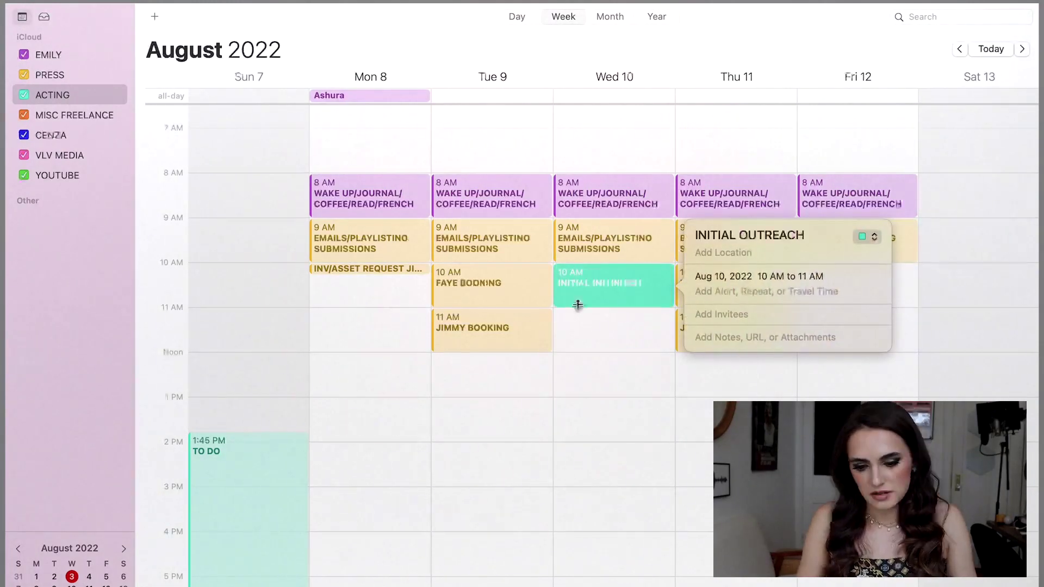
drag(578, 303, 578, 375)
double_click(596, 333)
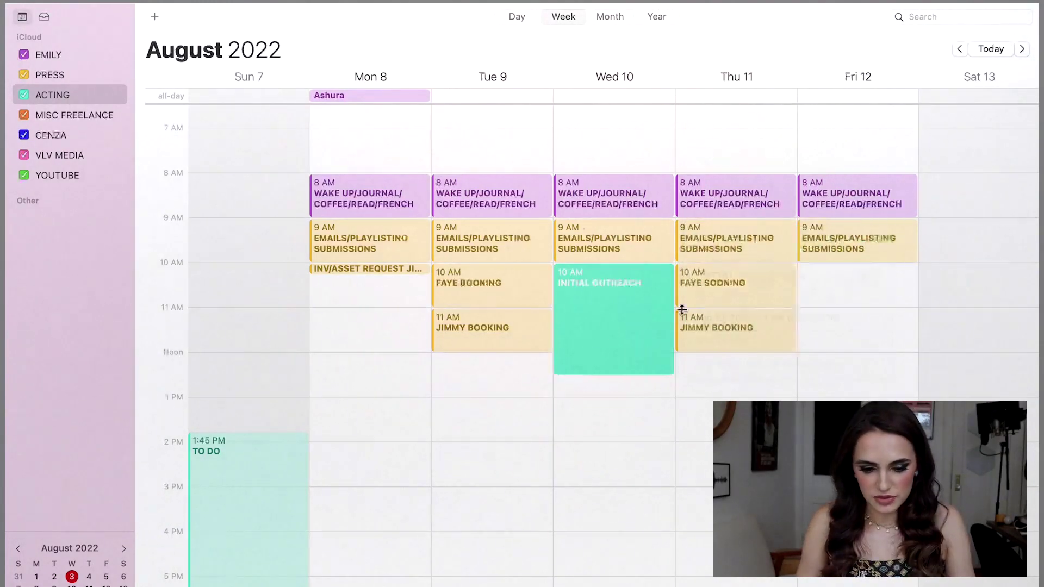
click(868, 278)
click(881, 265)
Step: Add a PRESS KIT event on Wednesday, August 10, from 10 to 11 AM, and move INITIAL OUTREACH to start at 11 AM
double_click(248, 479)
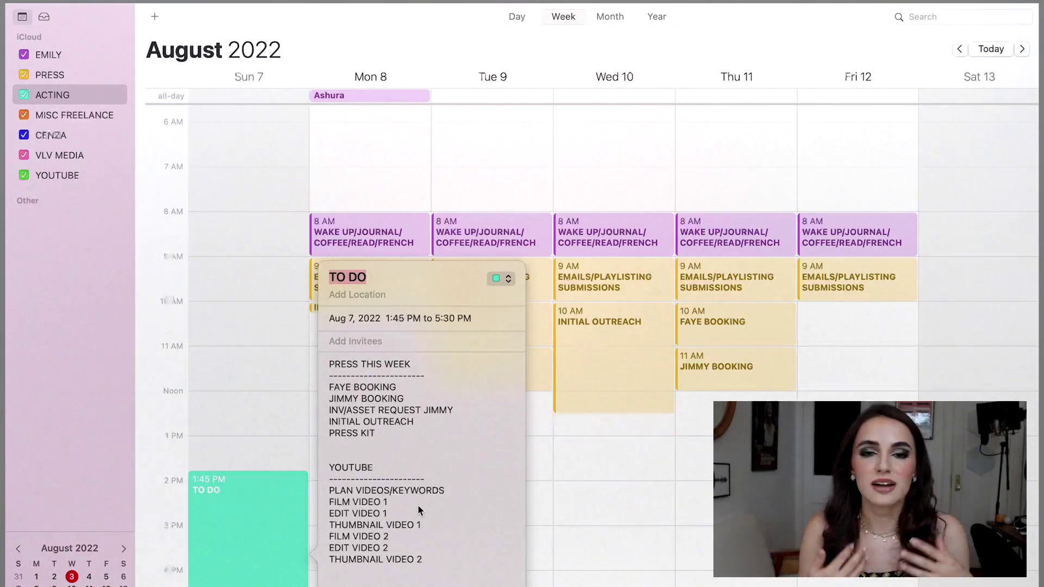
click(606, 463)
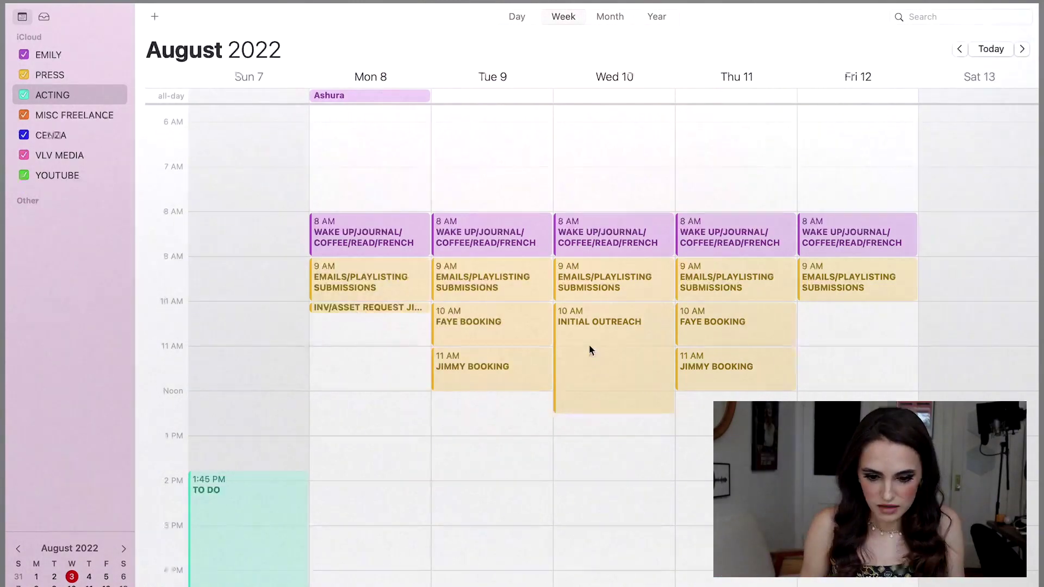
drag(591, 350, 601, 424)
double_click(580, 307)
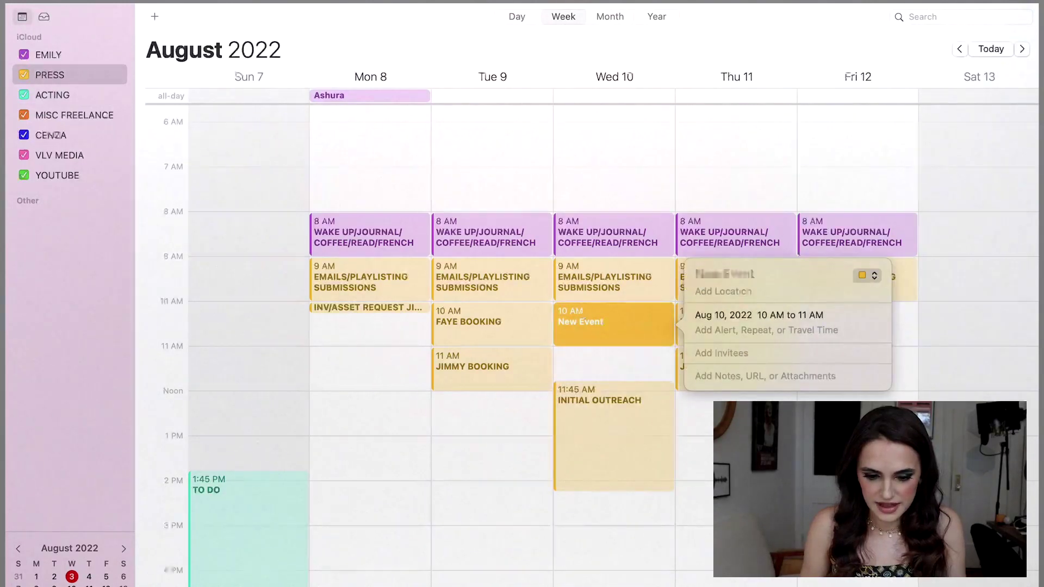
text(PRESS KIT)
drag(582, 422, 588, 388)
click(521, 435)
Step: Add a CAMPAIGN UPDATES/REPORTS event from the TO DO list on Monday, August 8, from 10:15 to 11 AM in the PRESS calendar
double_click(264, 479)
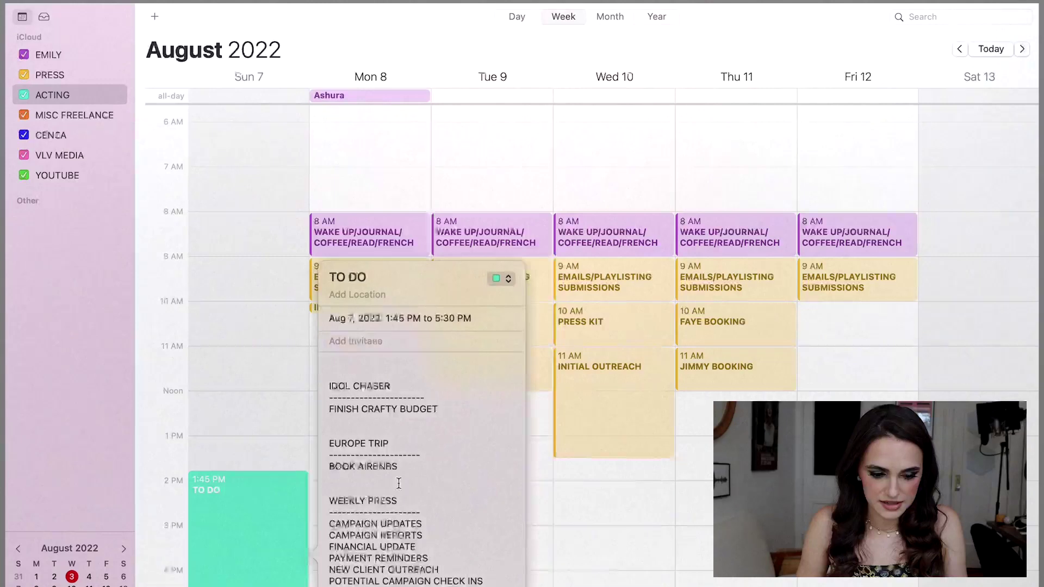
drag(489, 582, 314, 507)
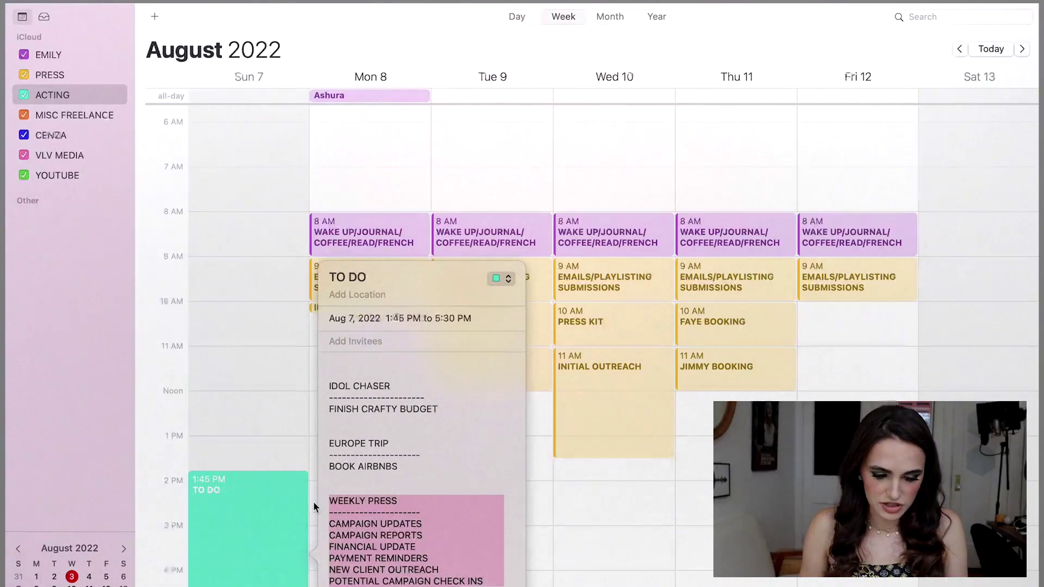
click(263, 418)
double_click(329, 324)
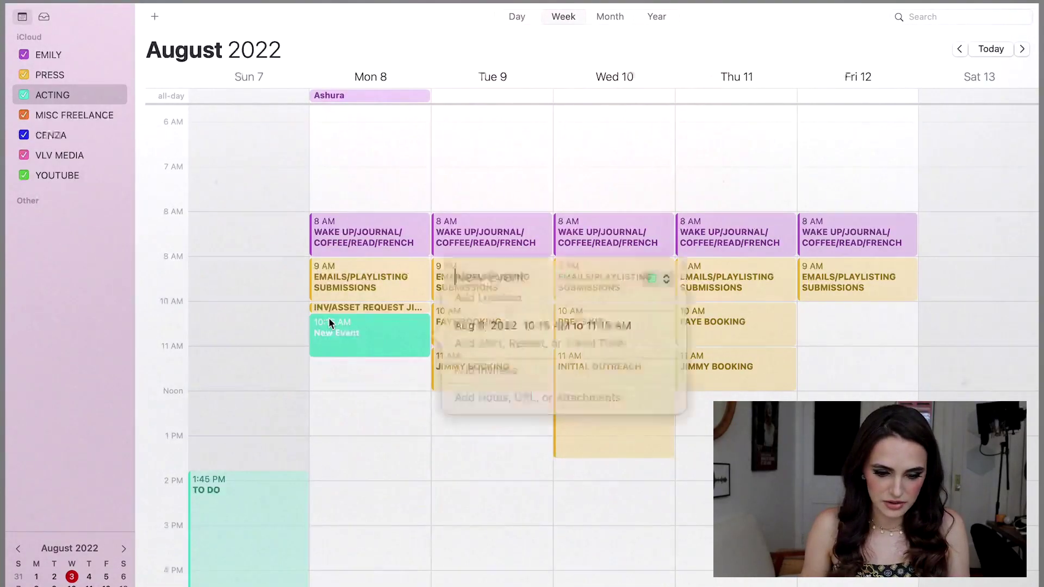
text(CAMPAIGN)
key(BackSpace)
text(GN UPDATES/ REPORTS)
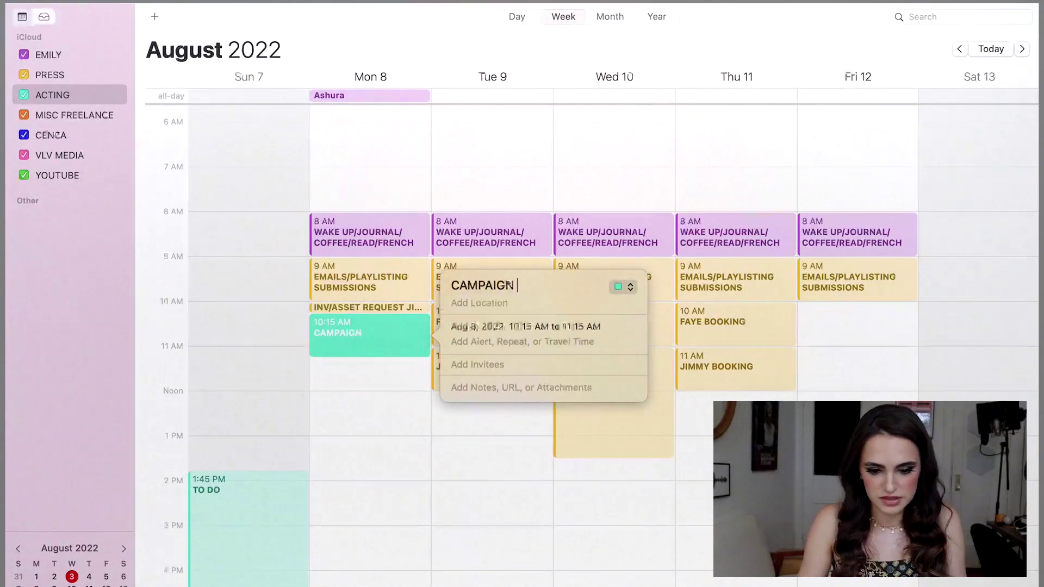
click(619, 279)
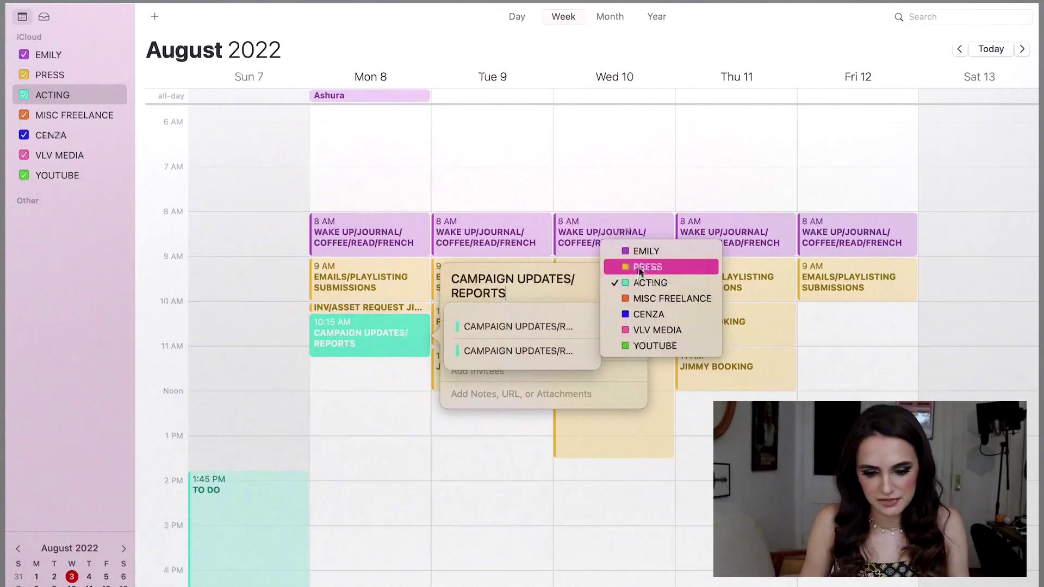
click(636, 266)
click(379, 376)
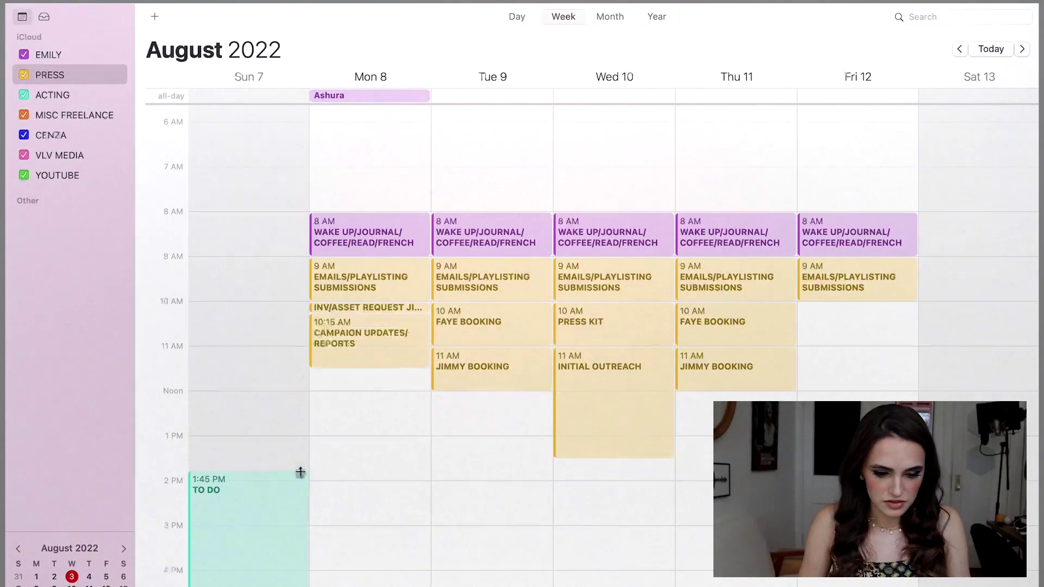
drag(348, 364, 315, 348)
click(320, 416)
Step: Add a PAYMENT REMINDERS/FINANCIAL UPDATE event on Monday, August 8, from 11 to 11:30 AM in the PRESS calendar
click(244, 555)
double_click(243, 555)
click(315, 354)
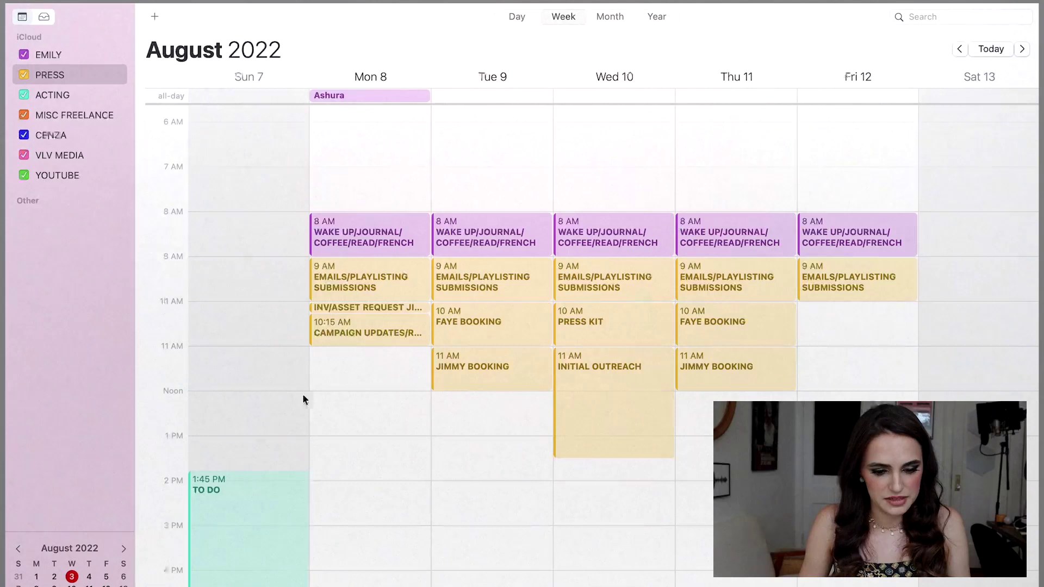
click(251, 531)
double_click(329, 356)
text(PAYMENT REMINDERS/FI)
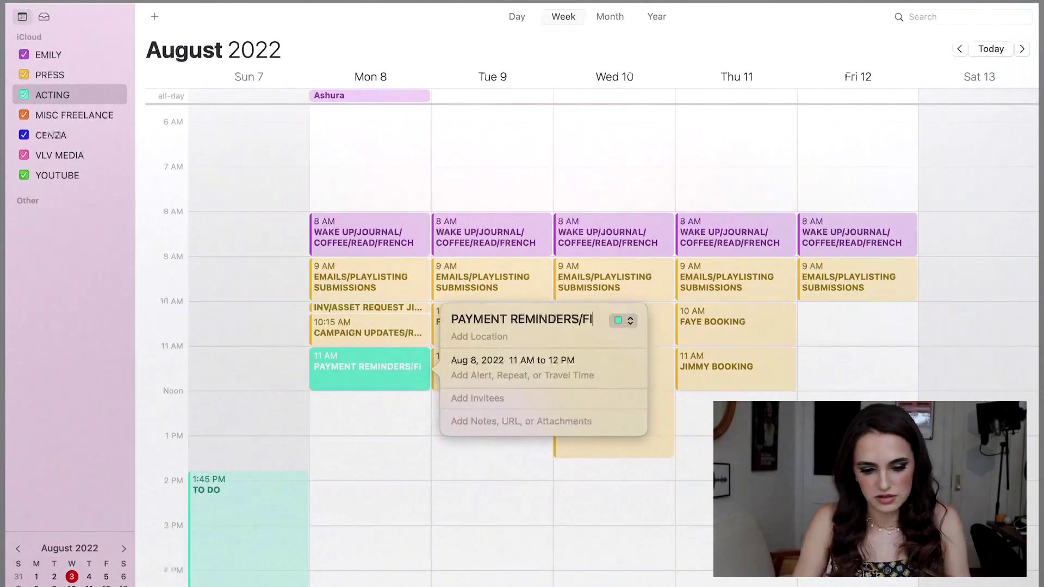
text(NANCIAL UPDATE)
click(624, 320)
click(641, 298)
drag(387, 389, 386, 369)
click(371, 405)
Step: Check the TO DO list and add a NEW CLIENT OUTREACH event on Friday, August 12, from 10 to 11 AM in the PRESS calendar
click(254, 553)
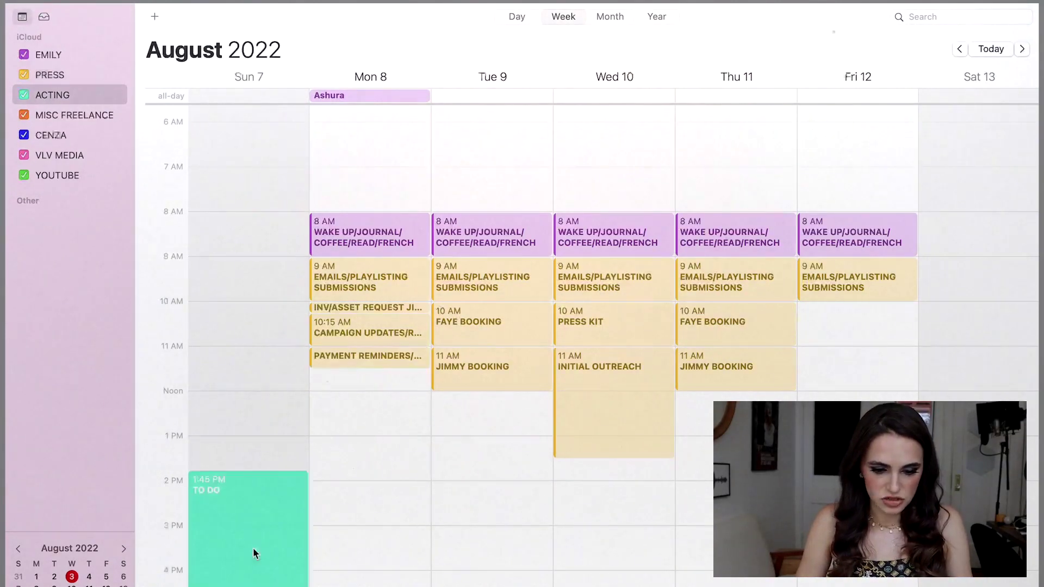
double_click(254, 553)
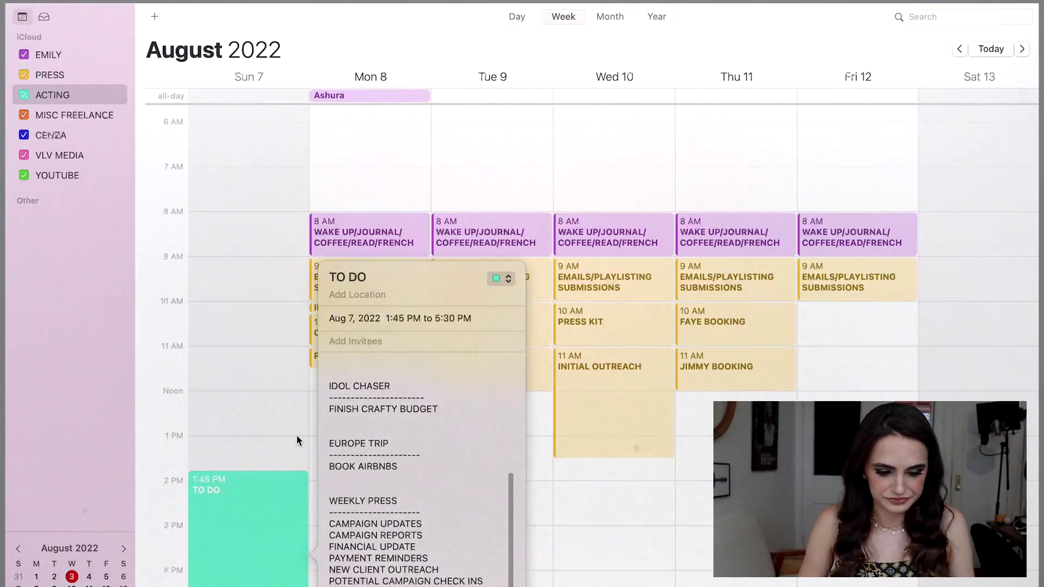
click(251, 393)
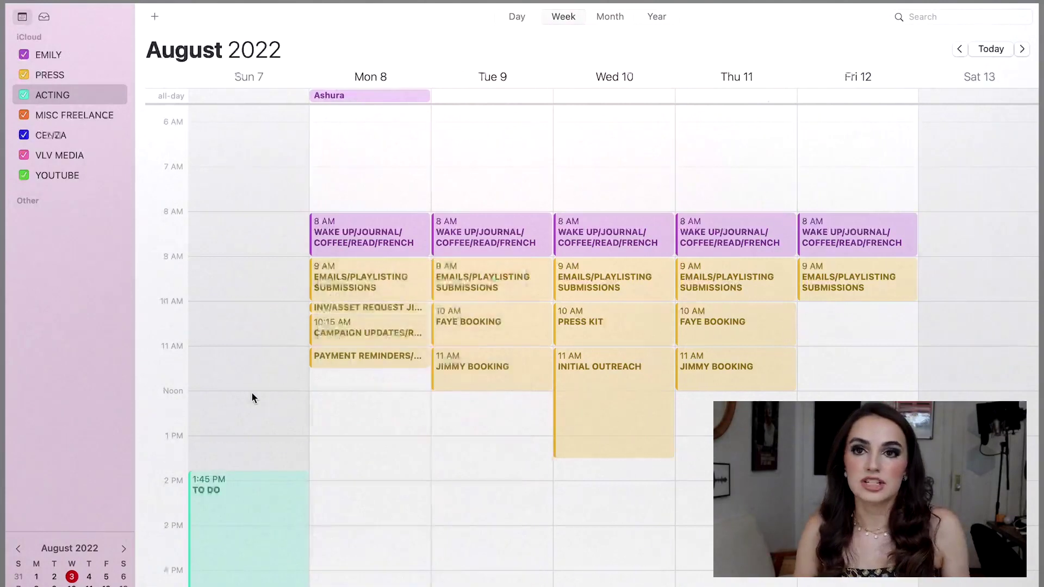
double_click(833, 310)
text(NEW CLIENT OUTREACH)
click(764, 275)
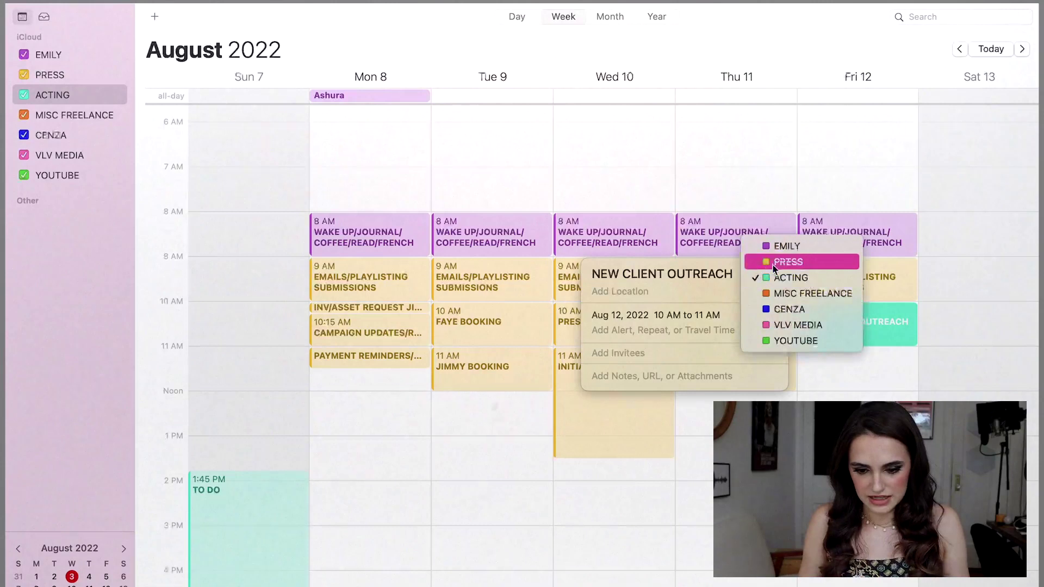
click(773, 269)
double_click(829, 351)
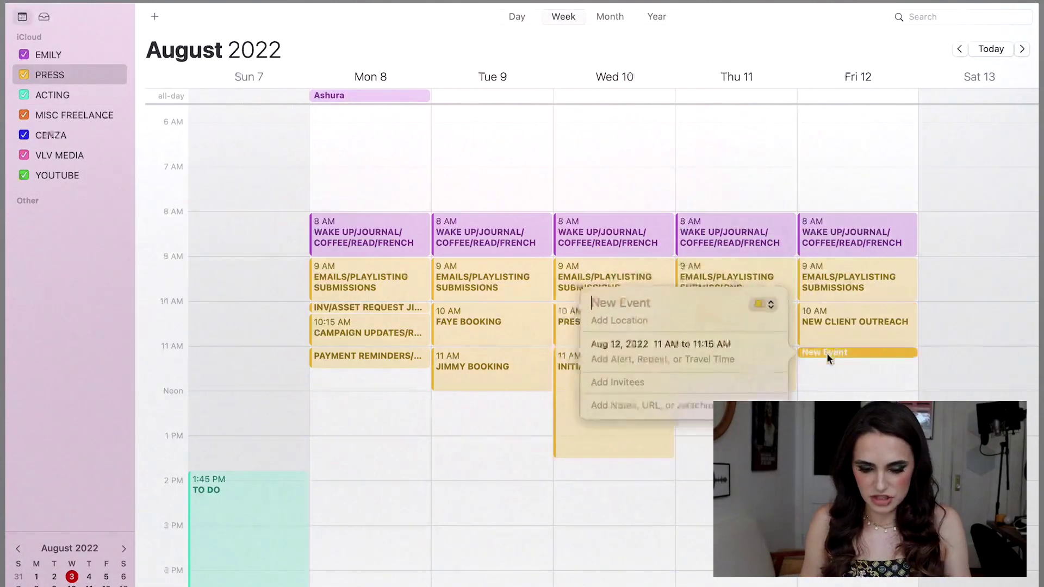
key(Escape)
key(Delete)
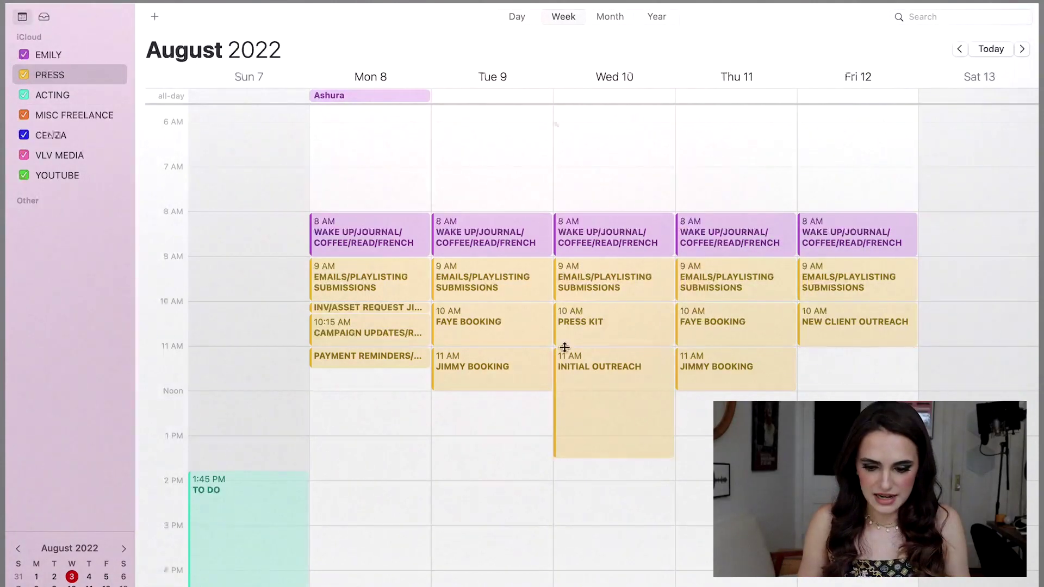
Step: Add a NEW CLIENT OUTREACH event on Monday, August 8, from 11:30 AM to 12:30 PM in the PRESS calendar
double_click(356, 375)
text(NEW CLIENT )
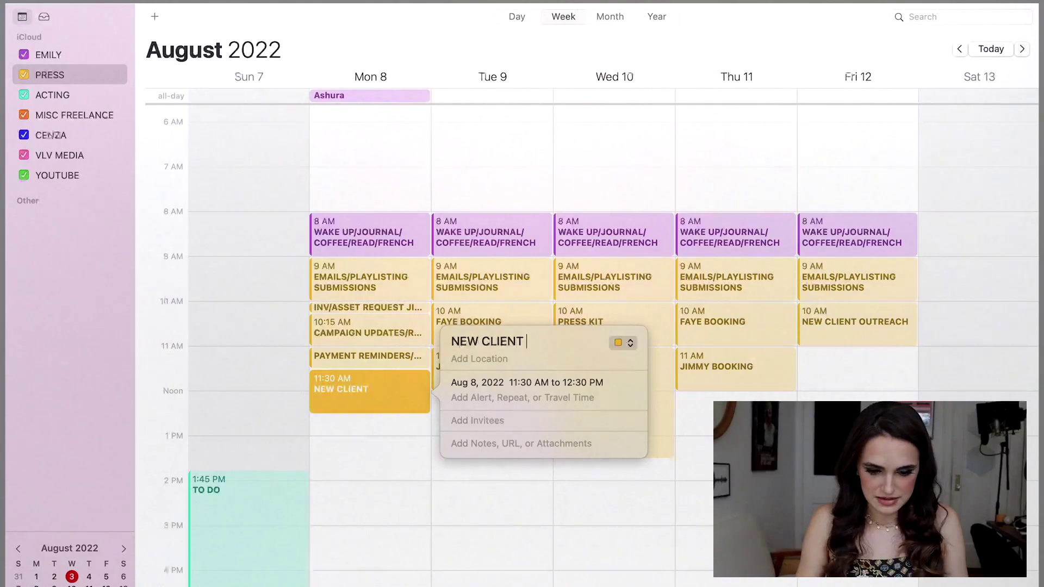
text(OUTREACH)
key(Return)
Step: Add a POTENTIAL CAMPAIGN CHECK INS event on Monday, August 8, from 12:30 to 1 PM in the PRESS calendar
double_click(264, 538)
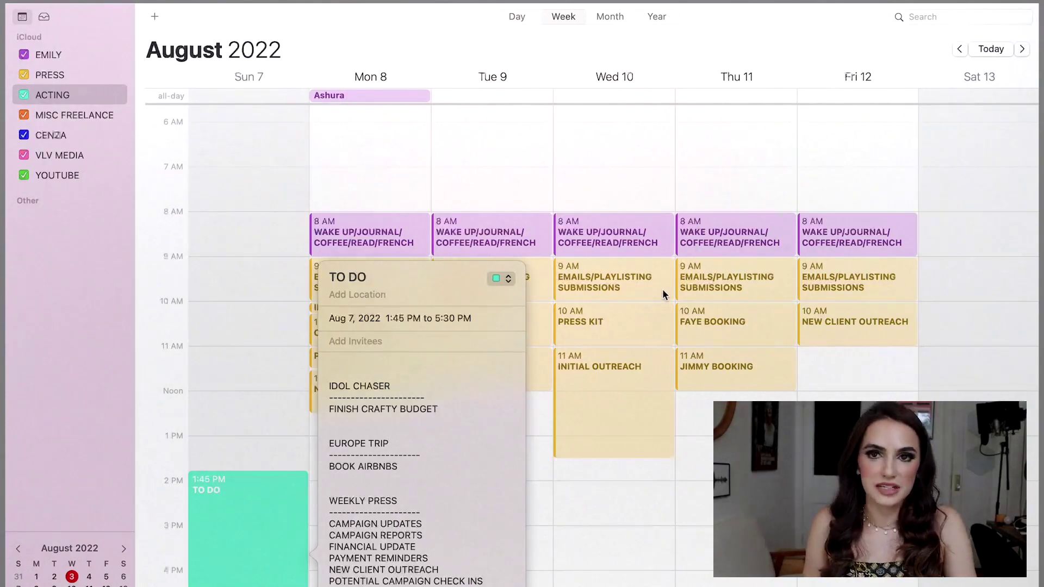
click(664, 531)
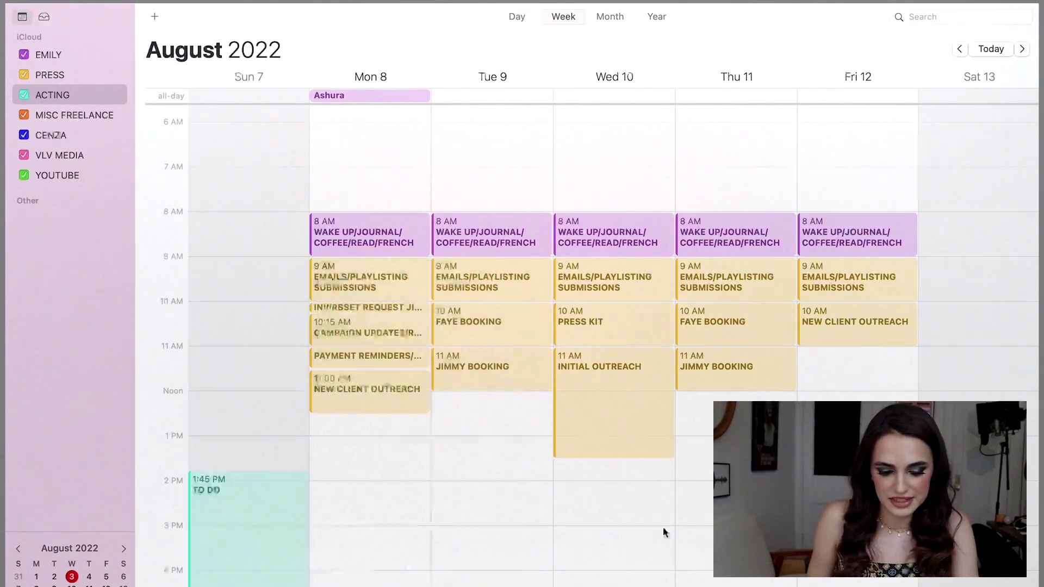
double_click(372, 418)
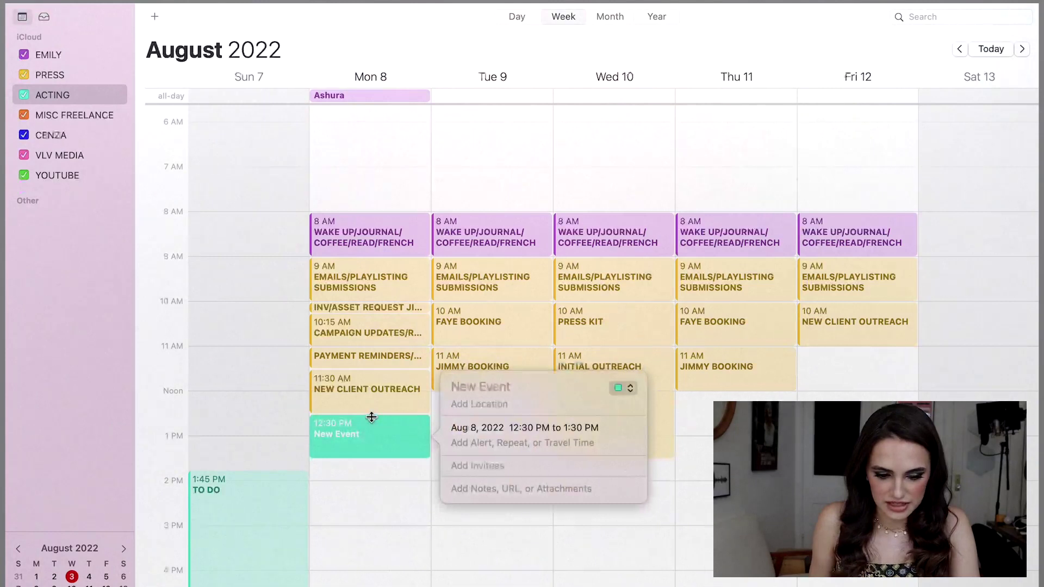
text(POTENTIAL CAMPAIGN CHECK)
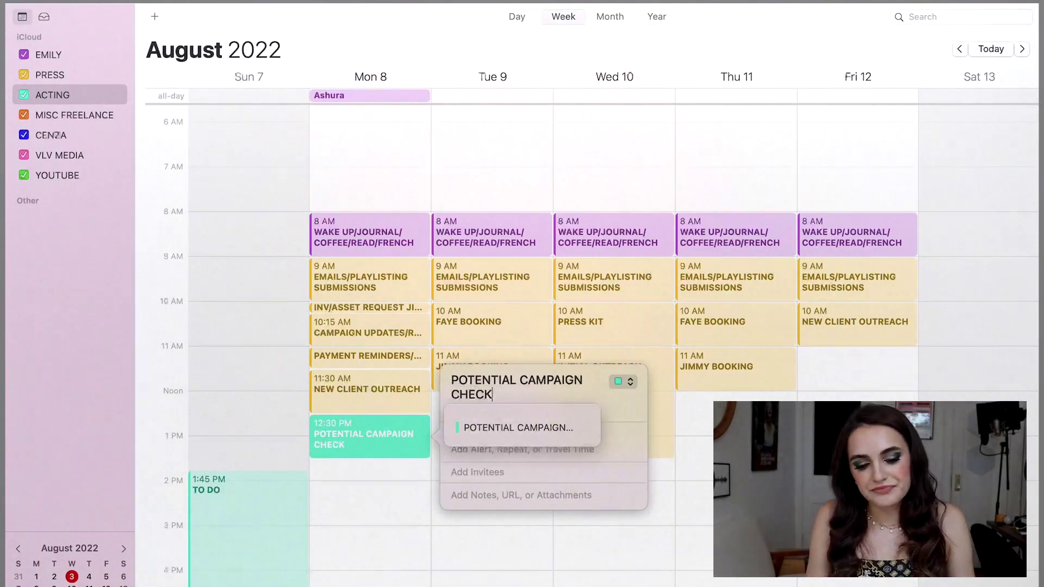
text( INS)
click(624, 381)
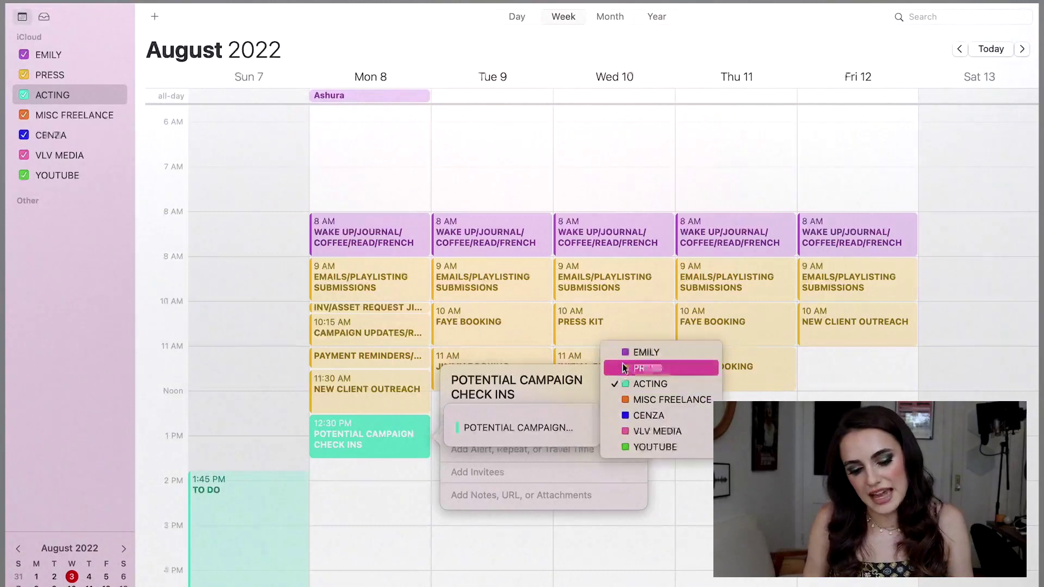
click(647, 367)
drag(381, 452, 381, 435)
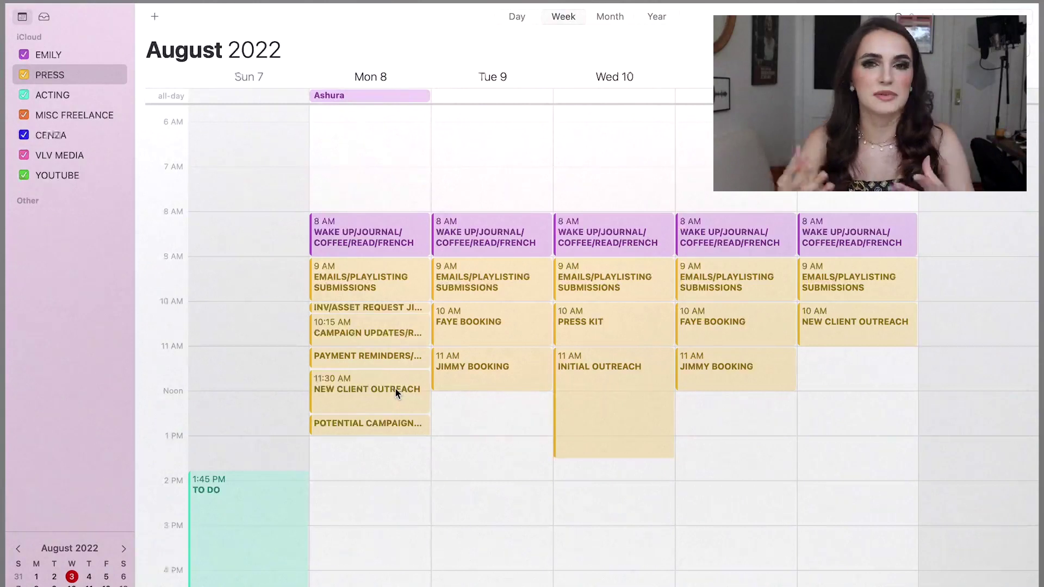
Step: Check the TO DO list's YouTube tasks and add PLAN VIDEOS/KEYWORDS on Monday, August 8, from 2 to 3 PM in the YOUTUBE calendar
double_click(237, 538)
scroll(393, 543, up, 5)
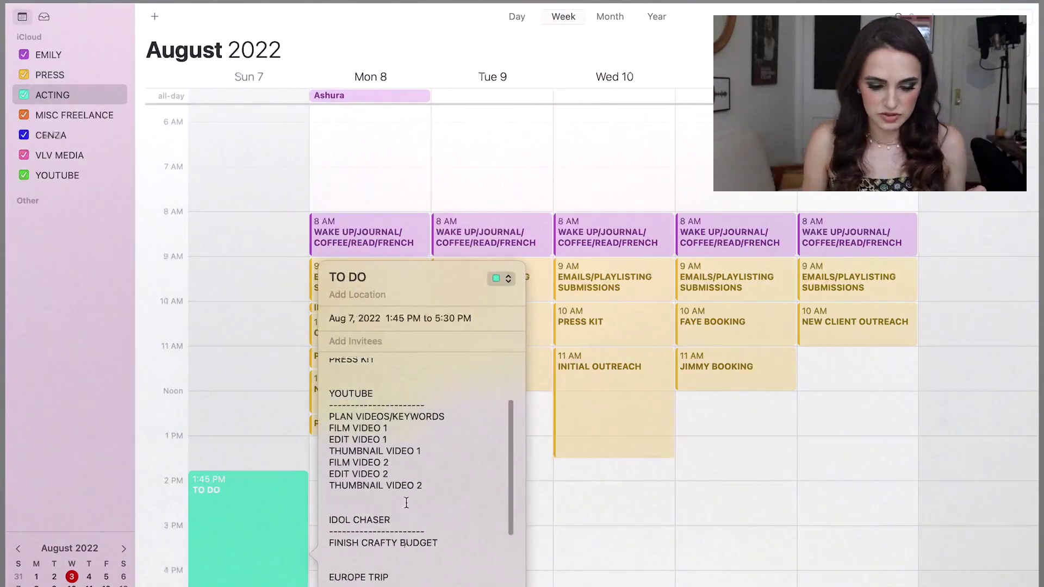
click(587, 524)
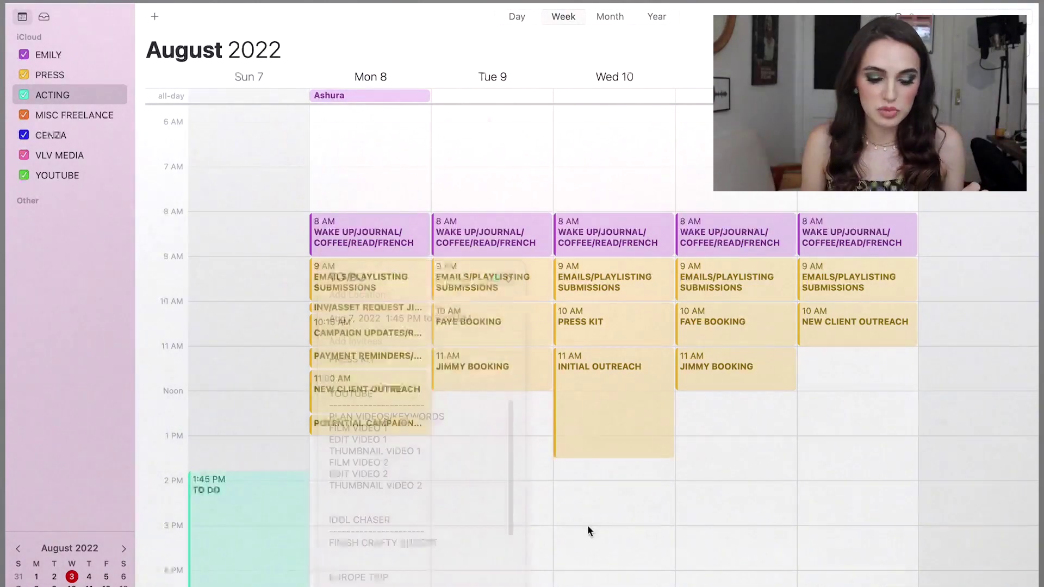
double_click(324, 484)
text(PLAN VIDEOS/KEYWORDS)
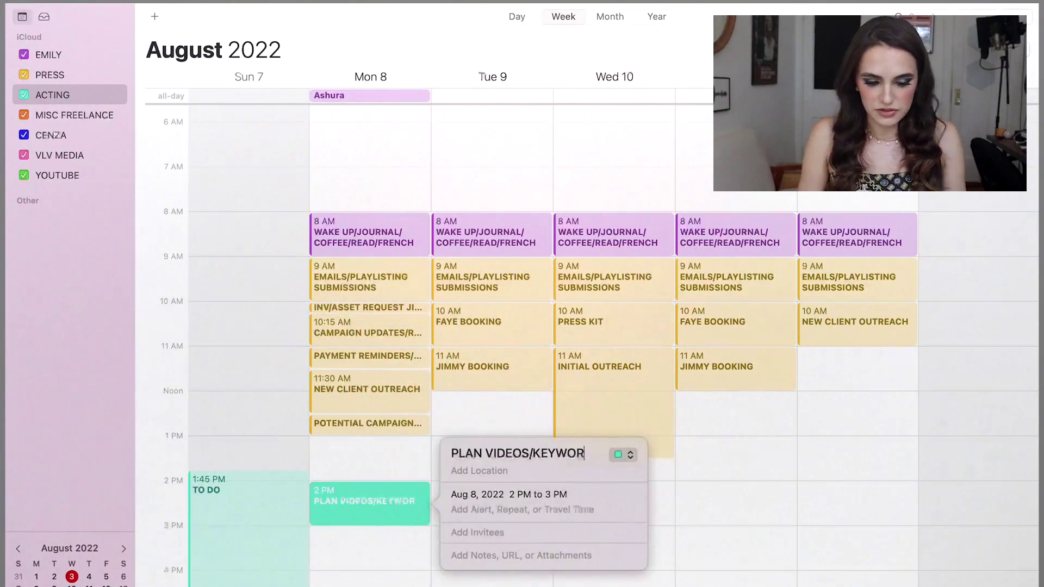
click(624, 455)
click(642, 520)
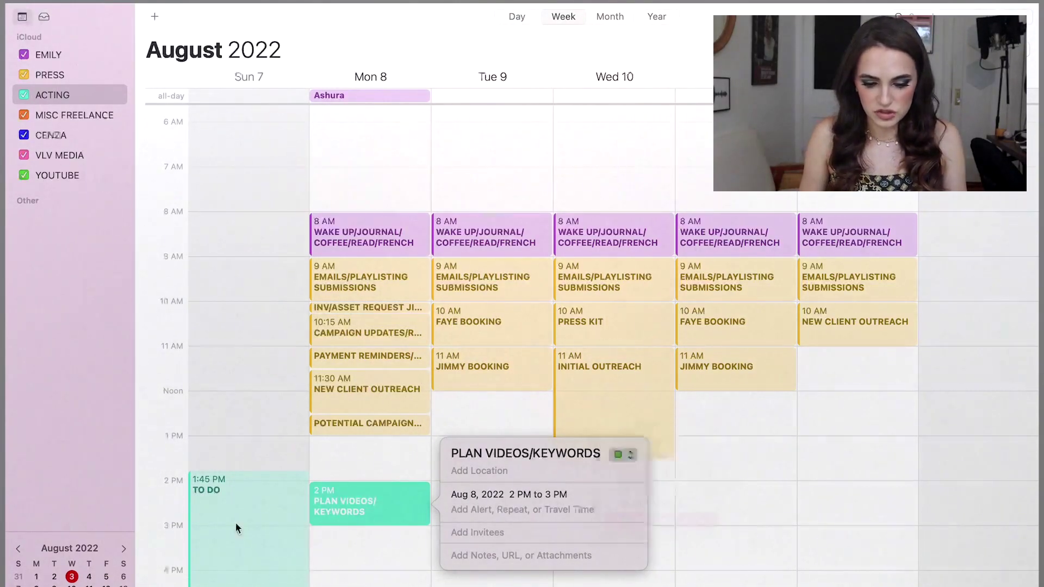
Step: Add FILM VIDEO 1 to the YOUTUBE calendar on Tuesday, August 9, from 2 to 4 PM, and copy it to Thursday as FILM VIDEO 2
double_click(233, 527)
double_click(535, 495)
text(FILM VIDEO 1)
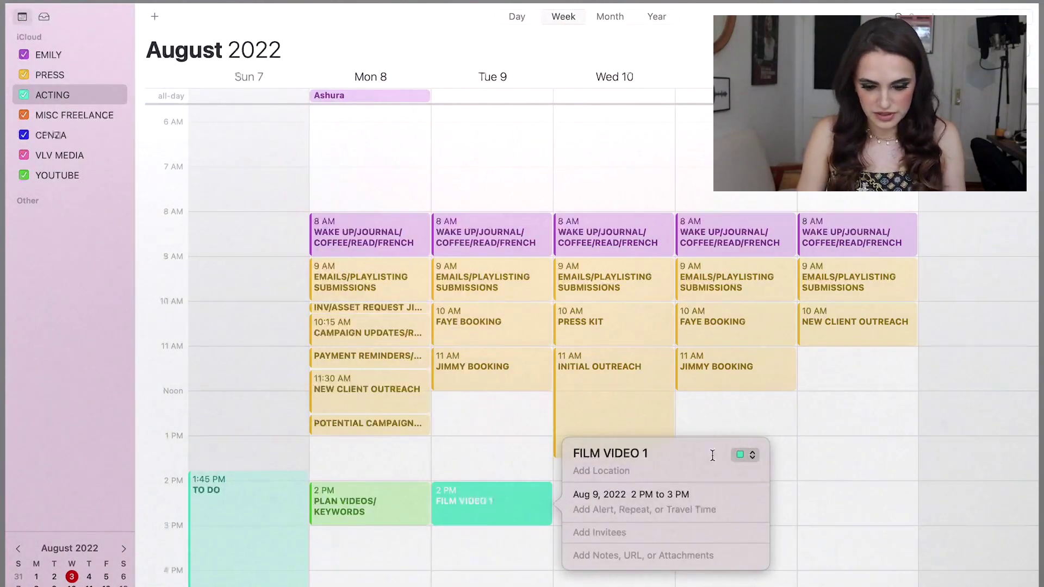
click(747, 455)
click(761, 520)
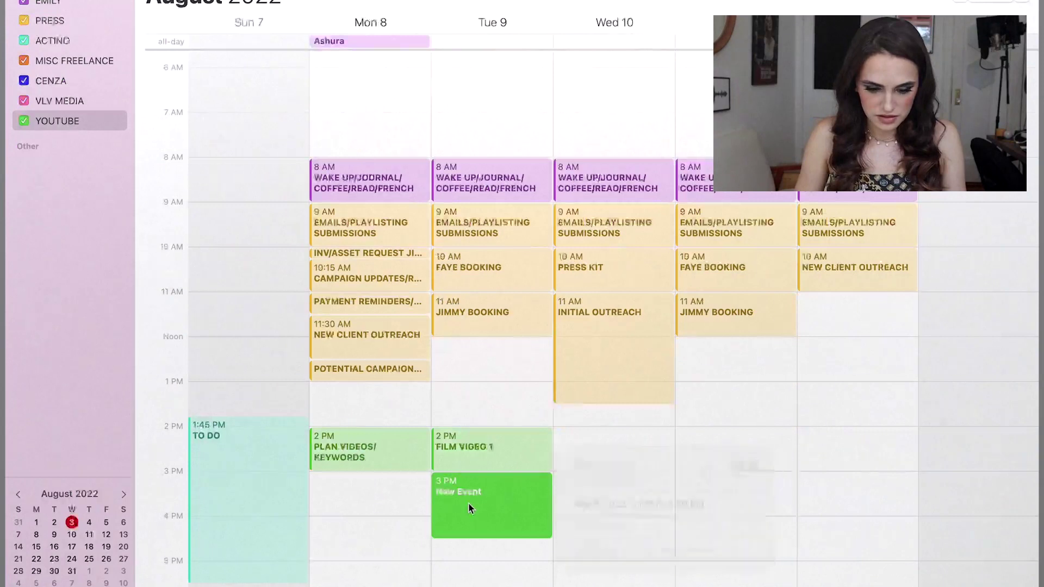
key(Delete)
drag(486, 469, 486, 514)
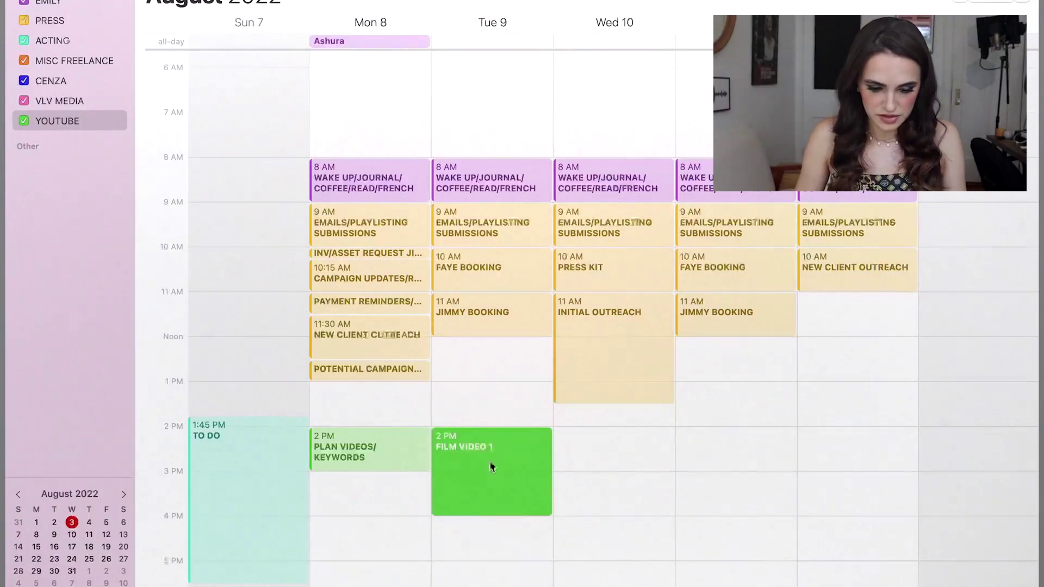
click(710, 436)
key(super+v)
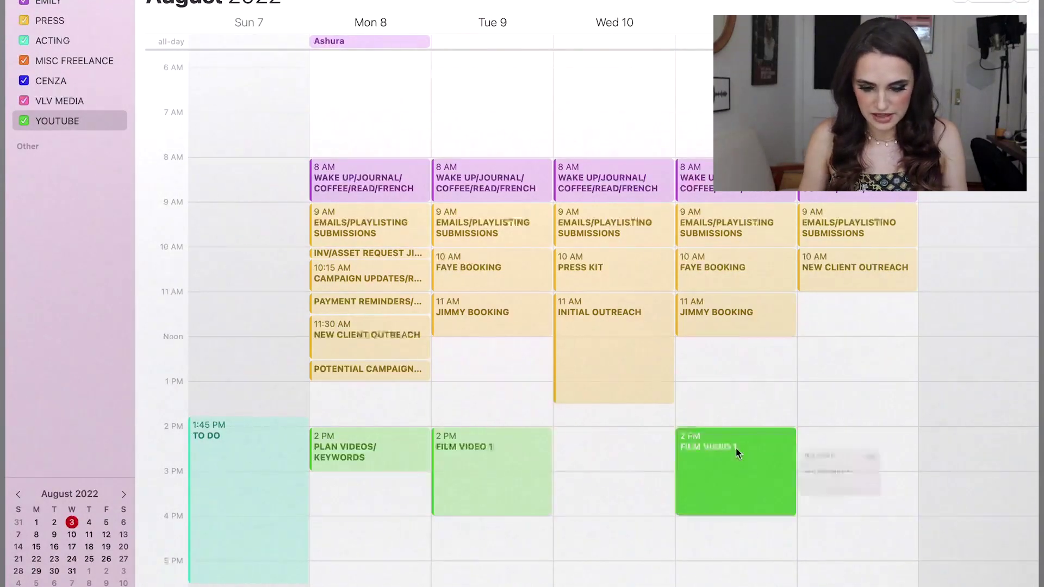
Step: Add EDIT VIDEO 1 to the YOUTUBE calendar on Wednesday, August 10, from 2 to 4 PM, and copy it to Friday as EDIT VIDEO 2
double_click(624, 435)
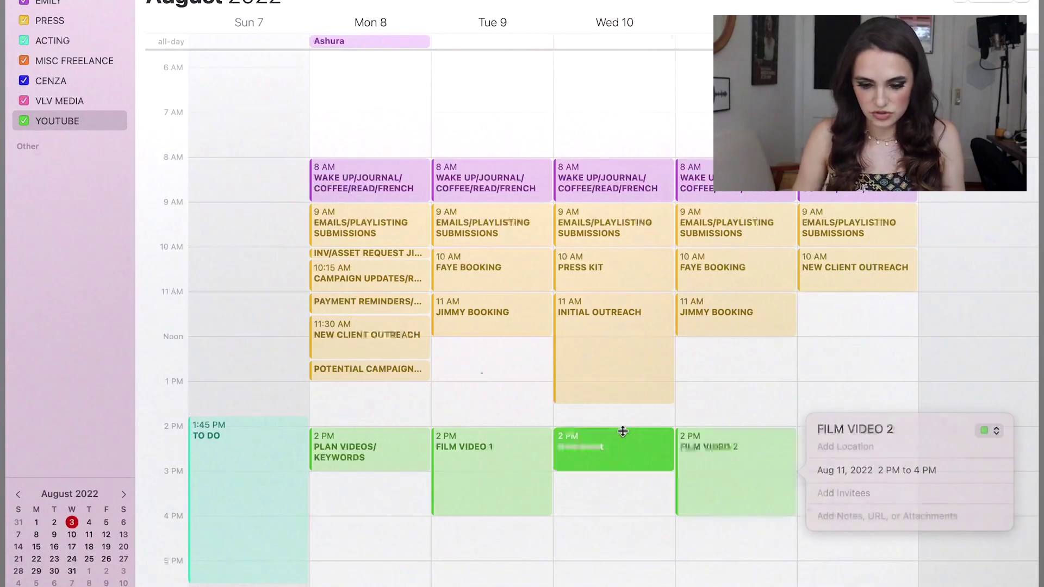
text(EDIT VIDEO 1)
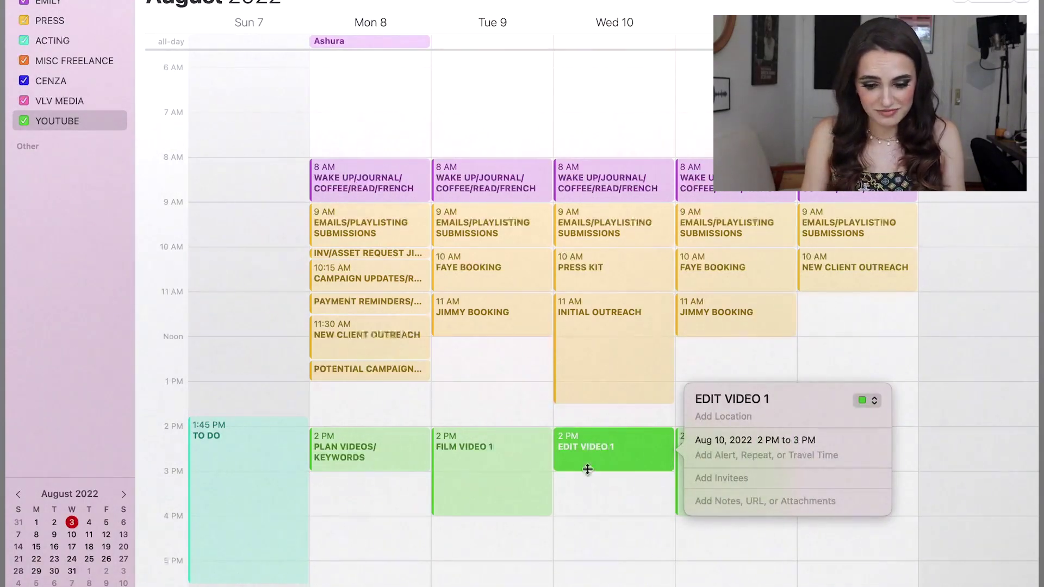
drag(587, 469, 583, 517)
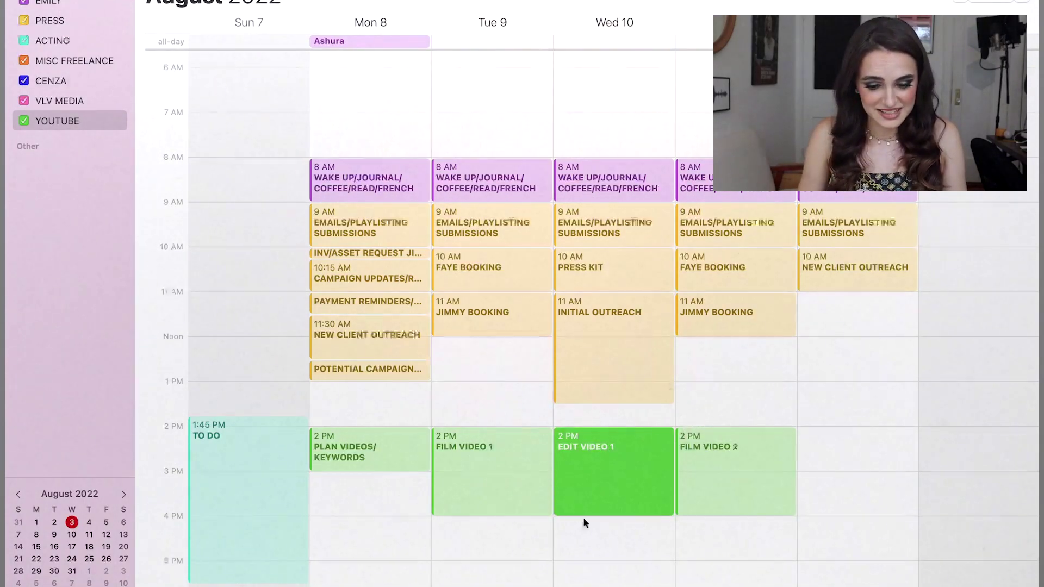
click(875, 429)
key(super+v)
double_click(844, 457)
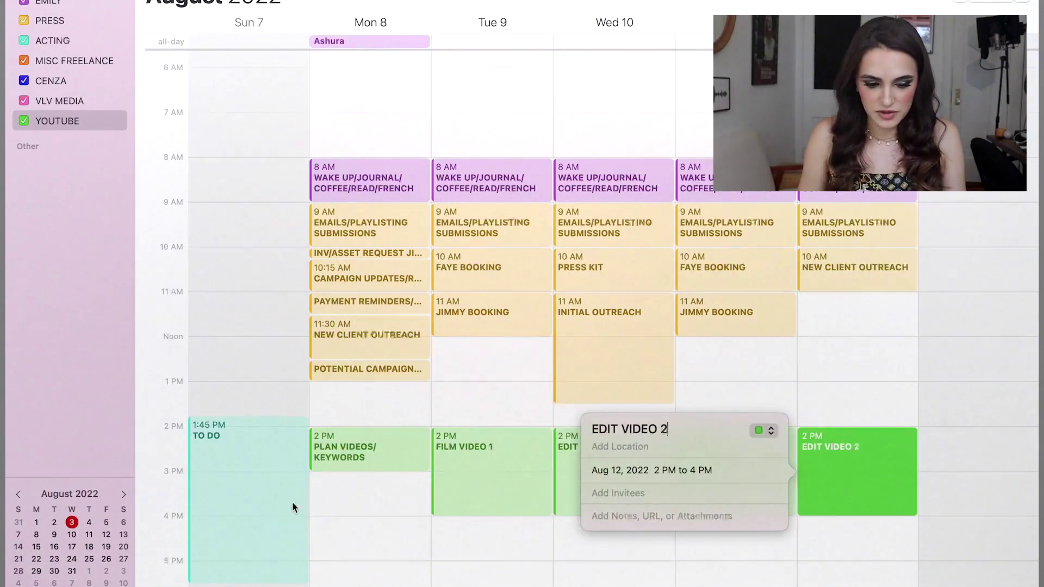
click(392, 512)
Step: Add THUMBNAIL/SCHEDULE VIDEO 1 to the YOUTUBE calendar and place it on Wednesday, August 10, from 4 to 5 PM
double_click(465, 520)
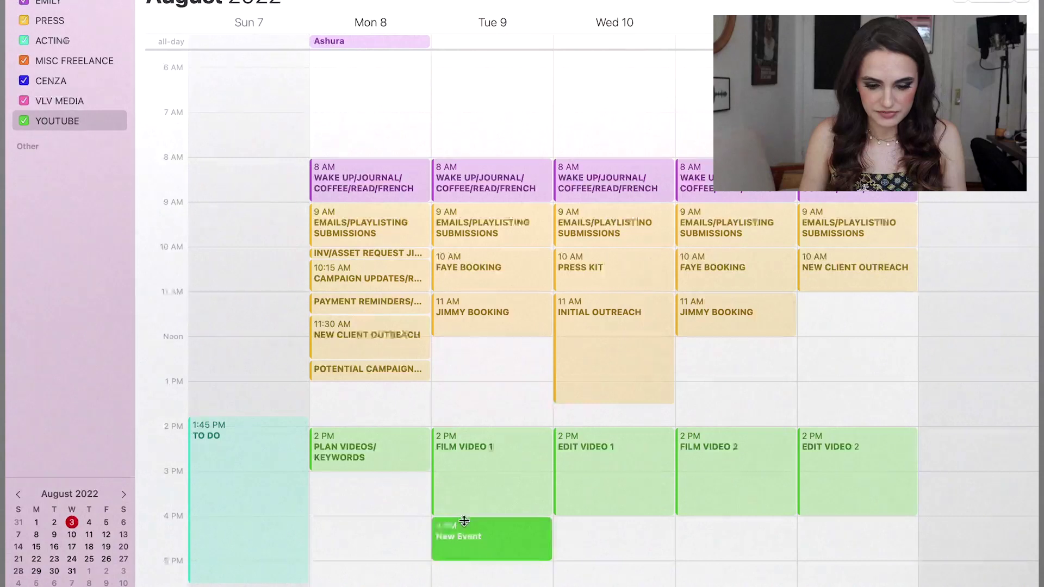
text(THUMBMA)
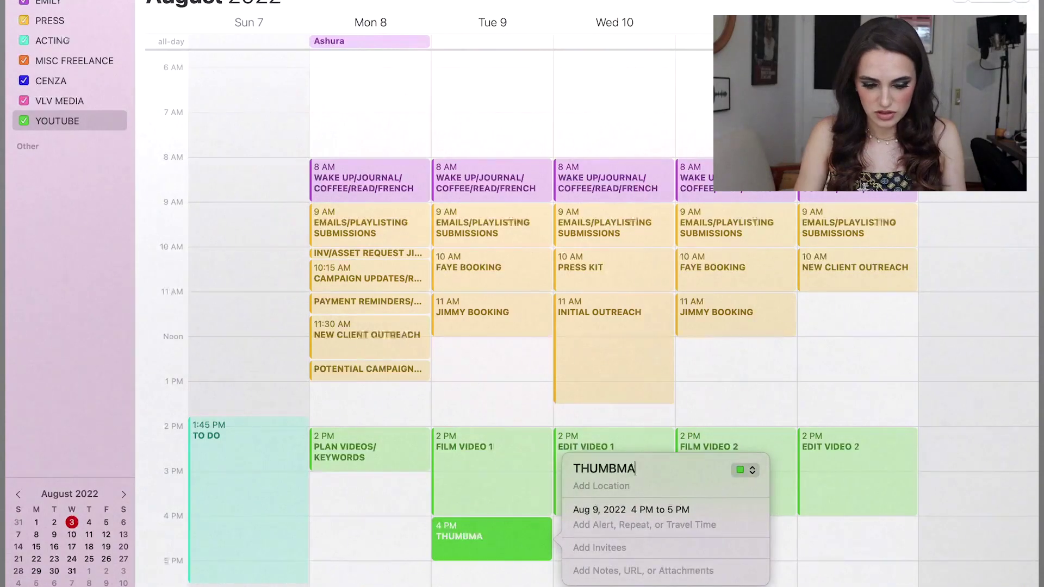
key(BackSpace)
key(BackSpace)
text(NAIL/SCHEDLE)
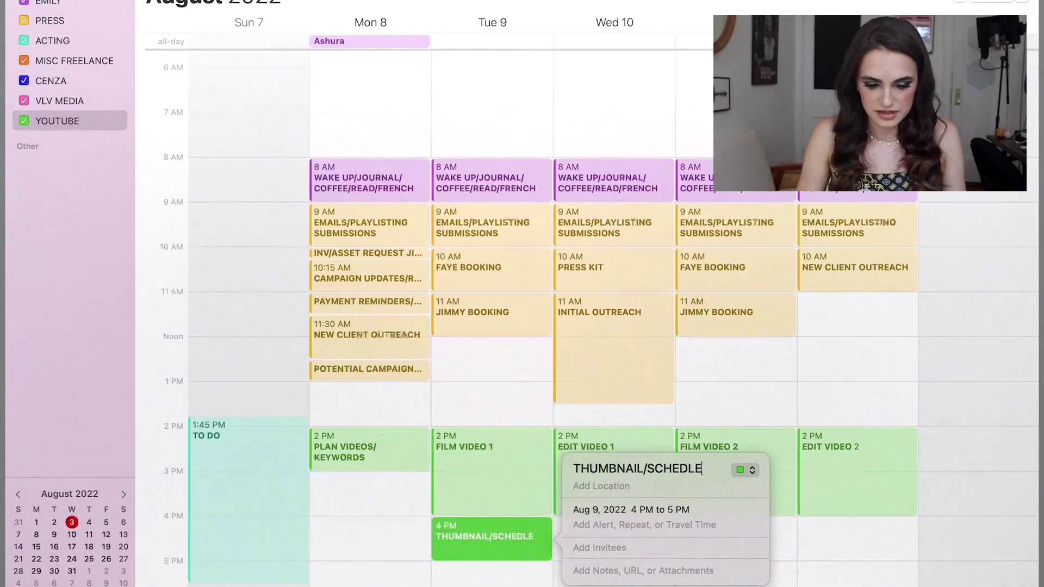
key(BackSpace)
key(BackSpace)
text(EDULE VIDEO 1)
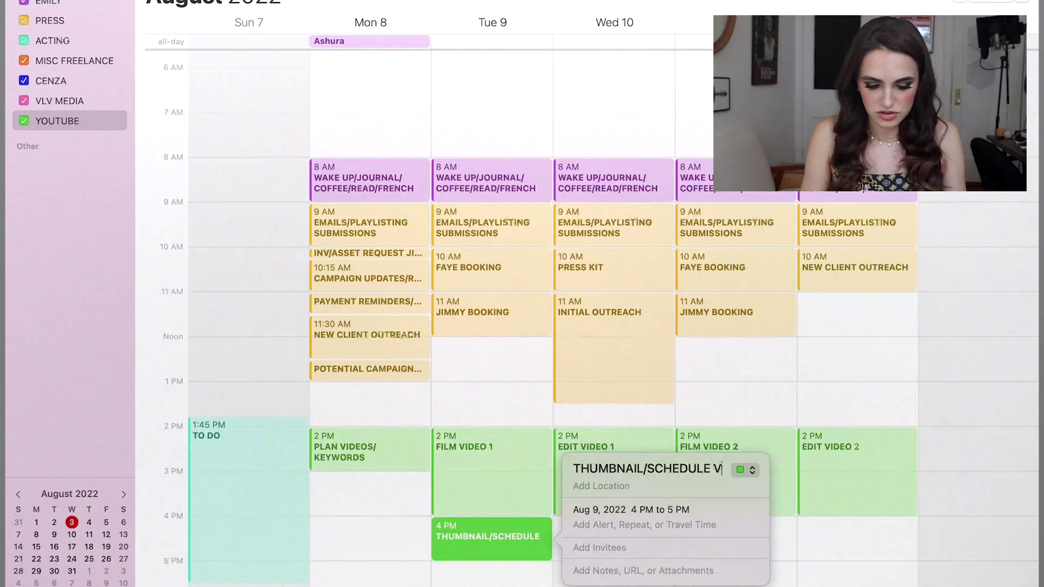
drag(463, 538, 618, 544)
Step: Copy the THUMBNAIL/SCHEDULE VIDEO 1 event to Friday, August 12, from 4 to 5 PM, and rename the copy THUMBNAIL/SCHEDULE VIDEO 2
click(827, 521)
key(super+v)
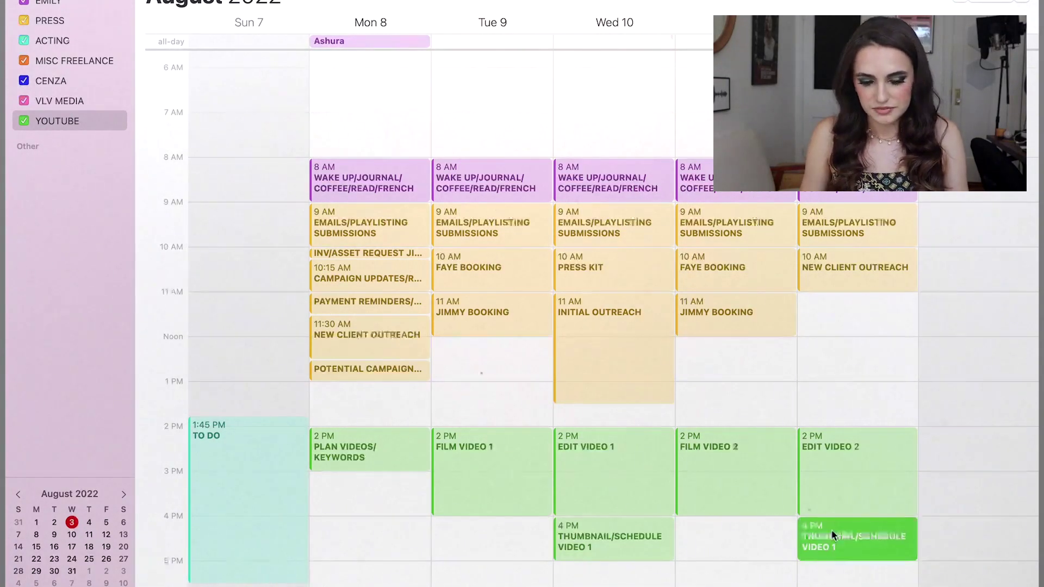
double_click(831, 530)
click(671, 491)
text(2)
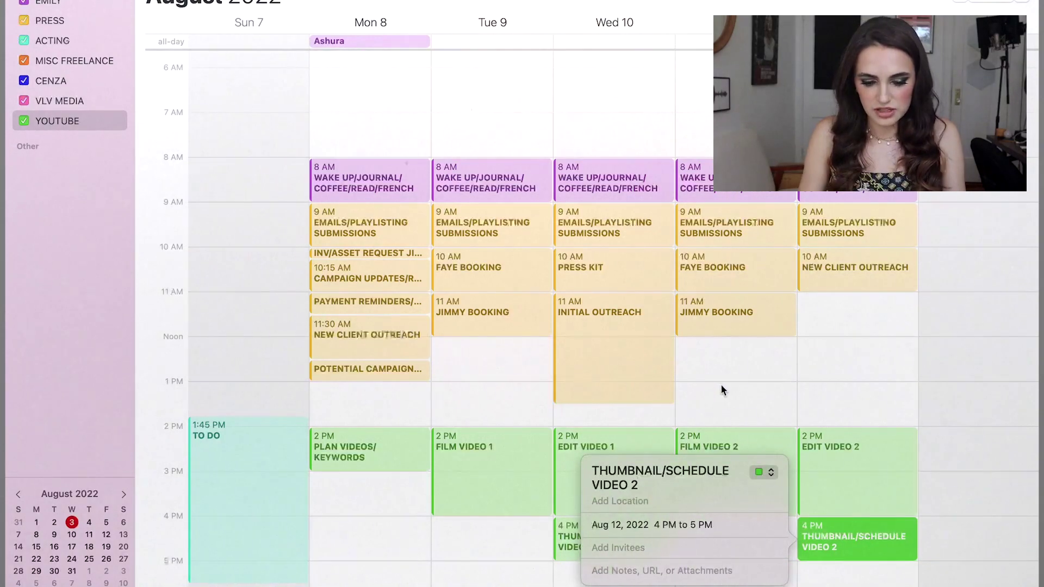
click(717, 388)
Step: Move both THUMBNAIL/SCHEDULE events to 5 PM and extend EDIT VIDEO 1 and EDIT VIDEO 2 until 5 PM
scroll(358, 498, down, 2)
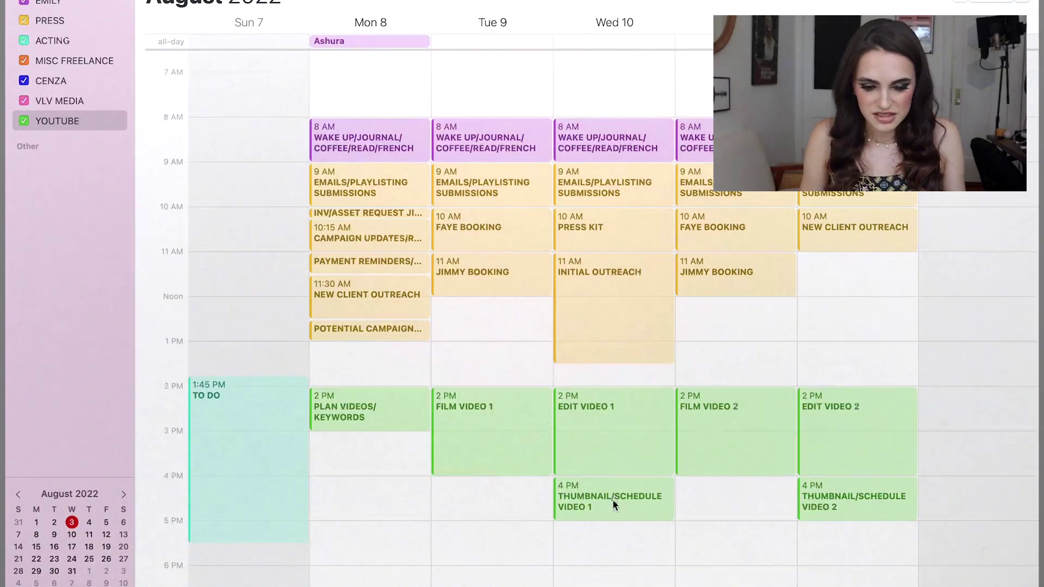
drag(612, 499, 612, 543)
click(609, 467)
drag(609, 473, 609, 519)
drag(807, 491, 807, 535)
click(850, 468)
drag(851, 488, 850, 525)
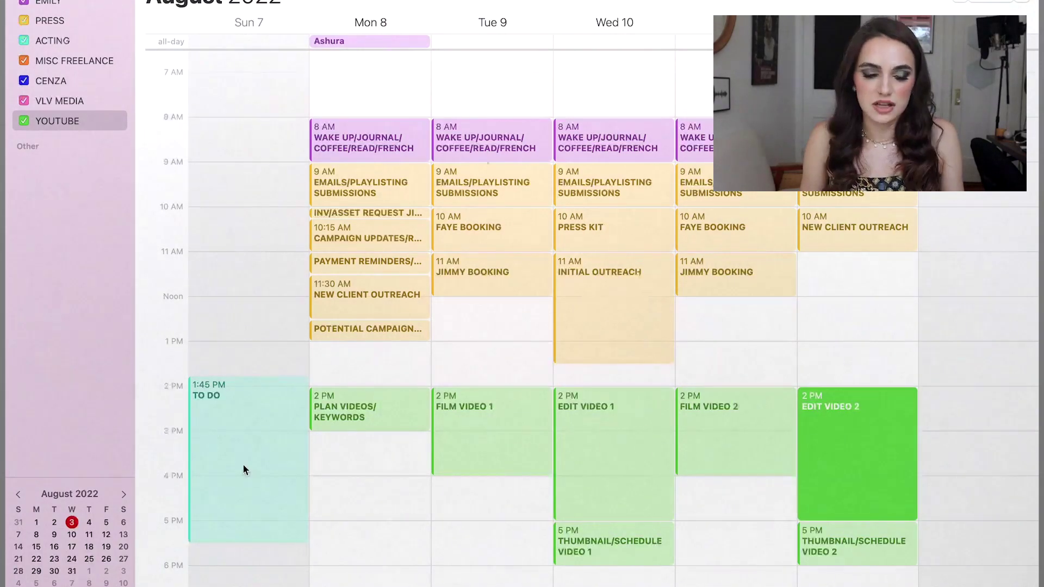
Step: Check the TO DO list and add FINISH CRAFTY BUDGET on Tuesday, August 9, from 12 to 12:45 PM in the VLV MEDIA calendar
double_click(305, 413)
scroll(373, 451, down, 3)
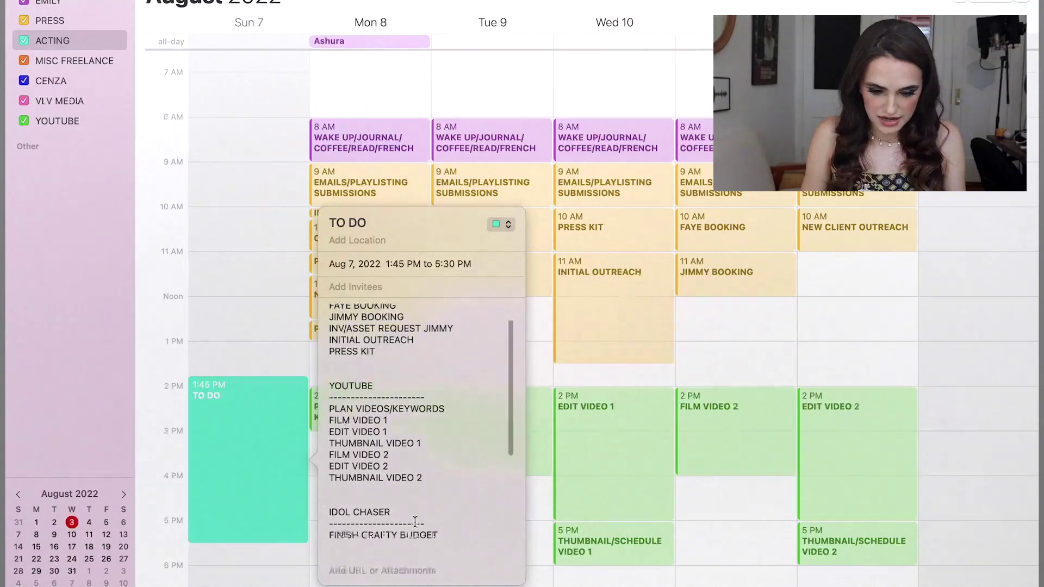
click(175, 324)
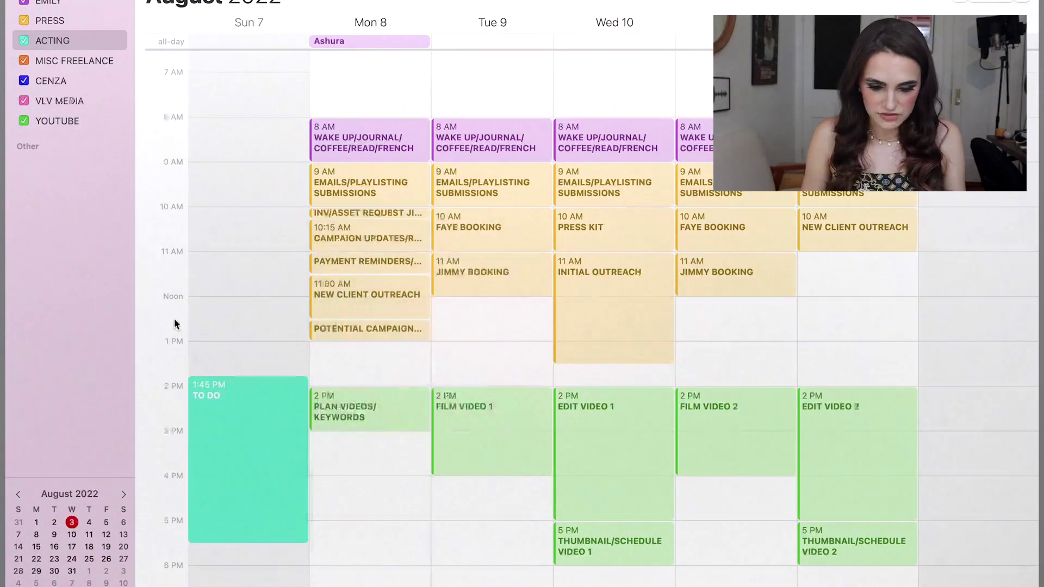
double_click(445, 299)
text(FINISH CRAFY)
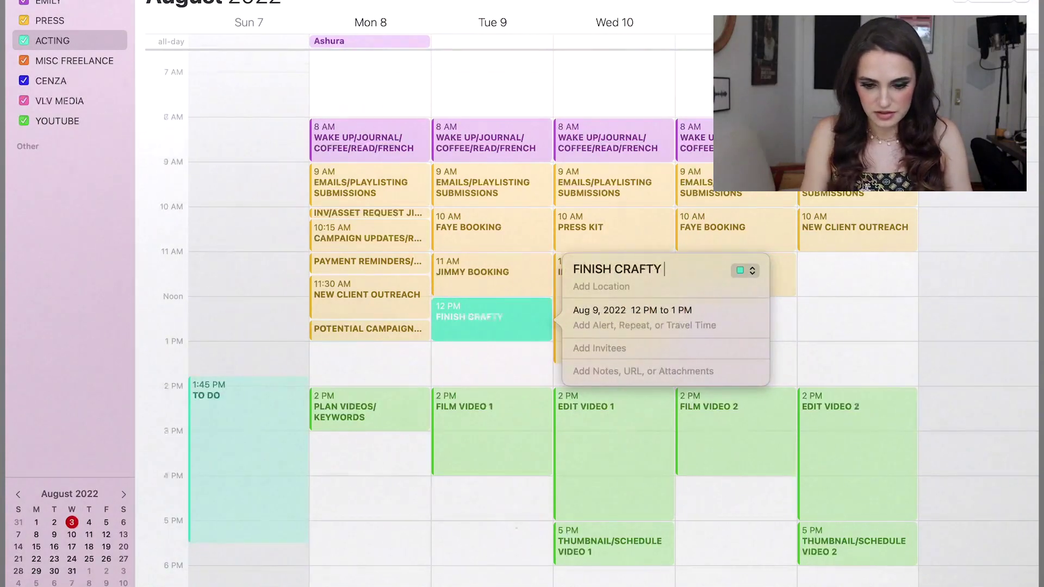
key(Return)
Step: Check the TO DO list and add BOOK AIRBNBS on Thursday, August 11, from 12 to 1 PM in the purple personal calendar
double_click(273, 453)
scroll(405, 421, up, 8)
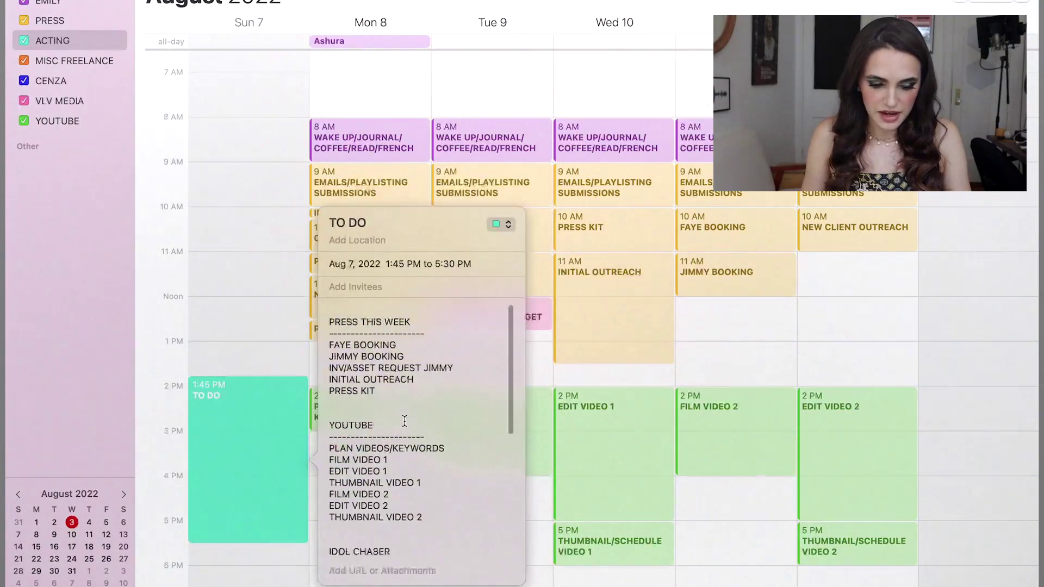
scroll(404, 422, down, 5)
click(757, 311)
double_click(722, 299)
text(BOOK )
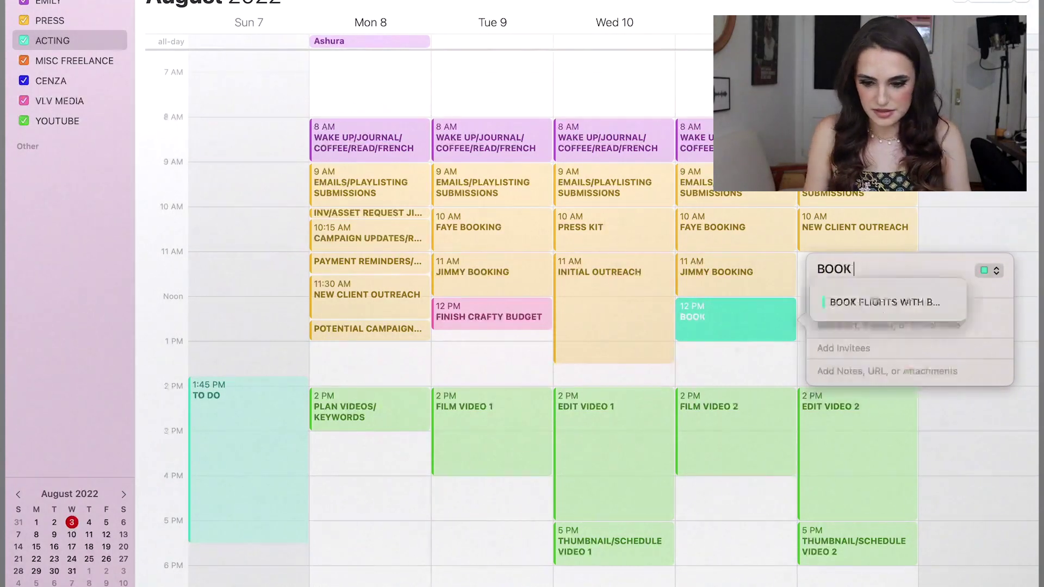
text(AIRBNBS)
click(990, 271)
click(961, 302)
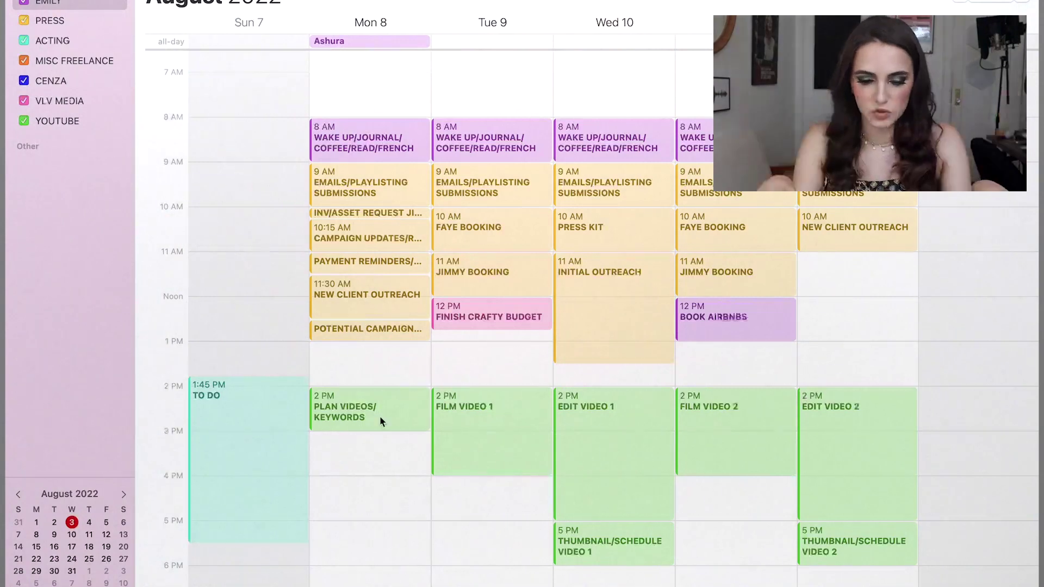
Step: Check the TO DO list and add WORKOUT on Monday, August 8, from 3 to 4 PM in the purple personal calendar
double_click(247, 429)
click(219, 318)
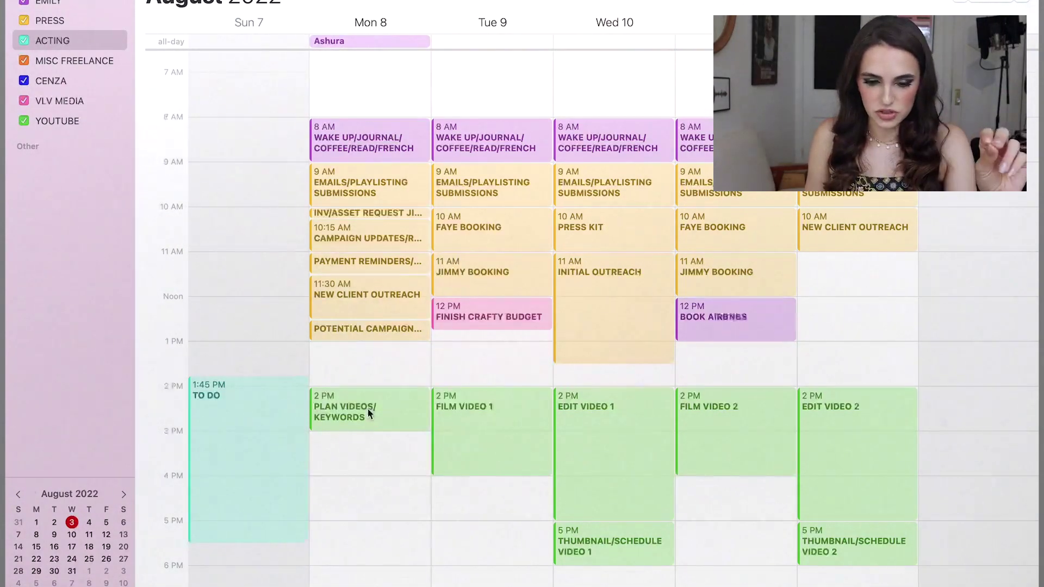
double_click(328, 437)
text(WORKOUT)
click(623, 405)
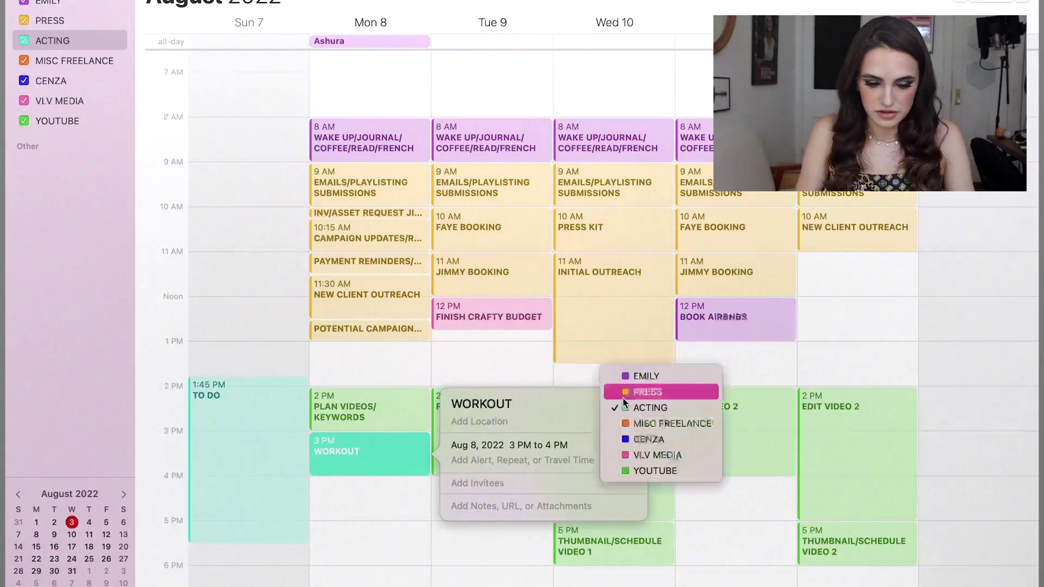
click(636, 373)
click(433, 507)
Step: Copy the WORKOUT event to Tuesday, August 9, at 4 PM and to Wednesday, August 10, at 6 PM
key(super+c)
click(443, 499)
key(super+v)
drag(483, 464, 483, 501)
scroll(483, 501, down, 3)
click(590, 478)
key(super+v)
drag(625, 348, 616, 491)
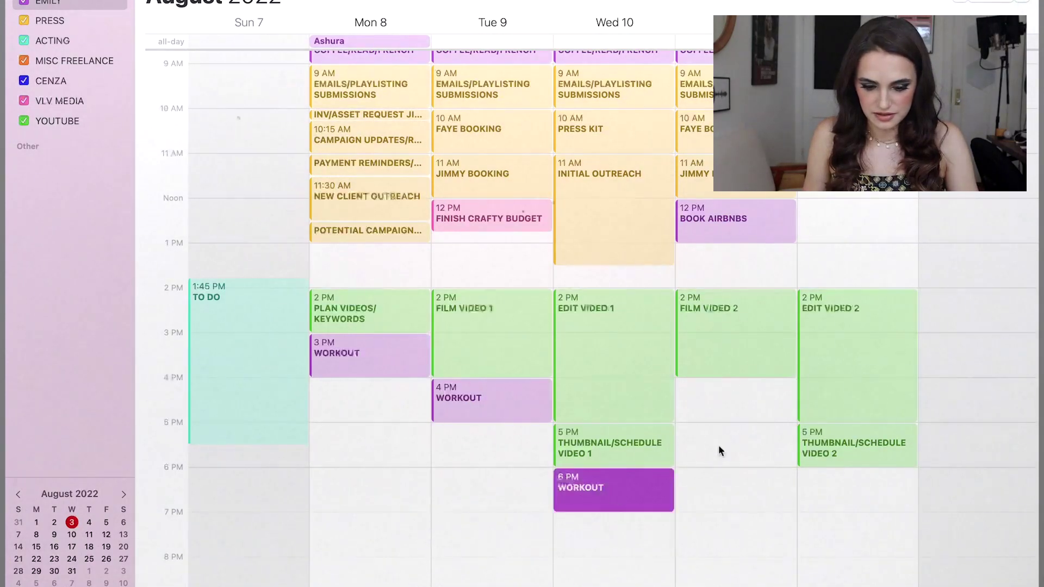
Step: Copy the WORKOUT event to Thursday, August 11, at 4 PM and to Friday, August 12, at 1 PM
click(741, 413)
key(super+v)
drag(736, 357, 736, 401)
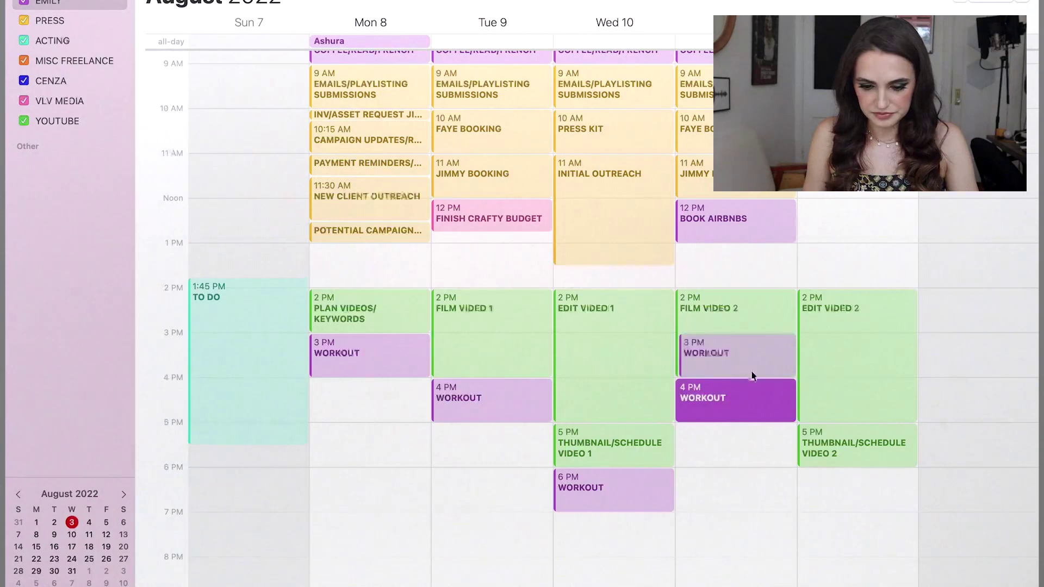
click(858, 485)
key(super+v)
drag(858, 484, 897, 266)
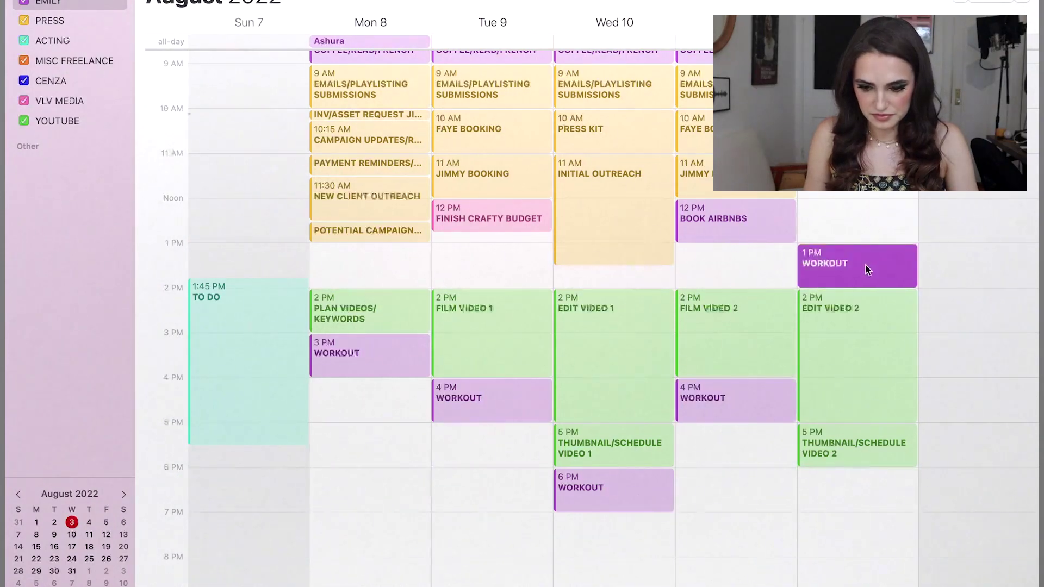
click(694, 276)
scroll(694, 276, up, 3)
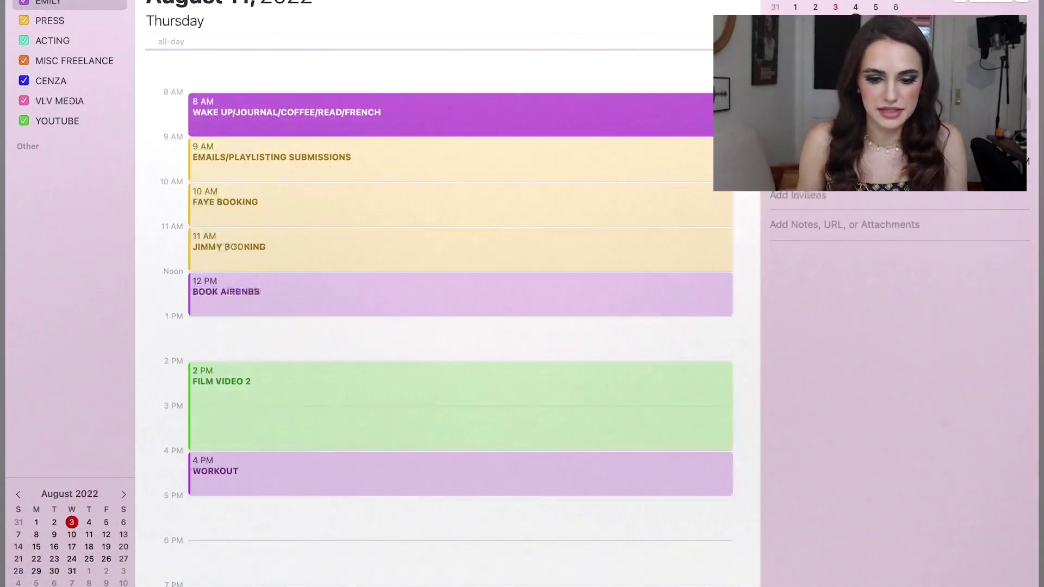
Step: On Monday, August 8, move WORKOUT to 4 PM and extend PLAN VIDEOS/KEYWORDS until 4 PM
click(642, 116)
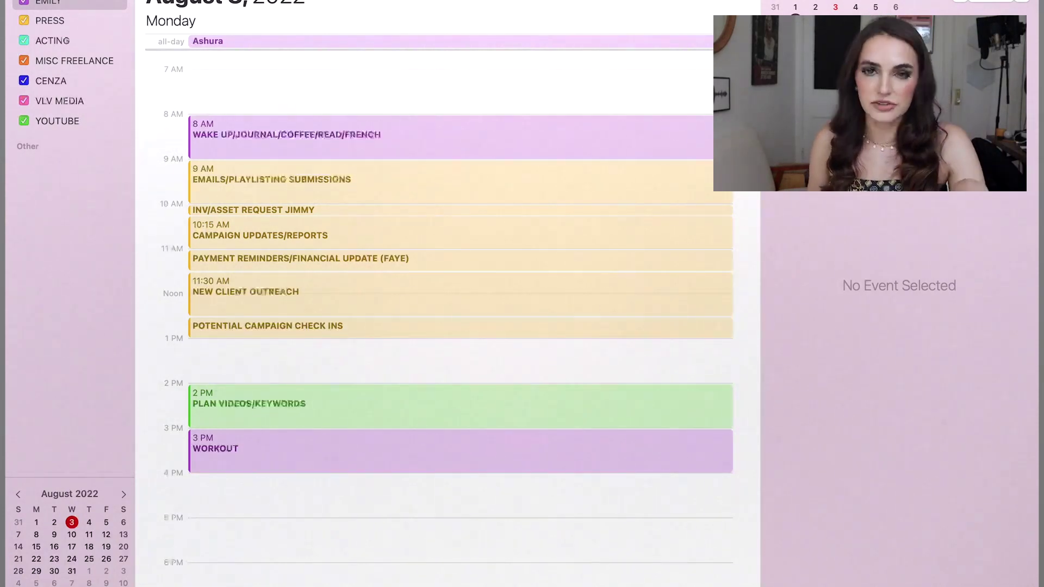
click(333, 462)
key(super+Right)
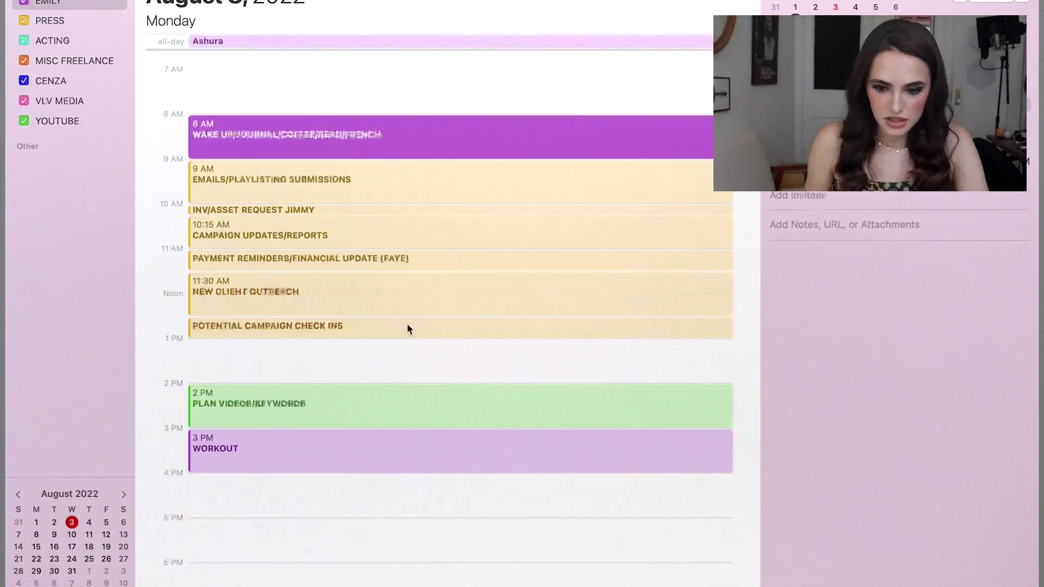
click(357, 393)
click(337, 462)
drag(334, 470, 334, 494)
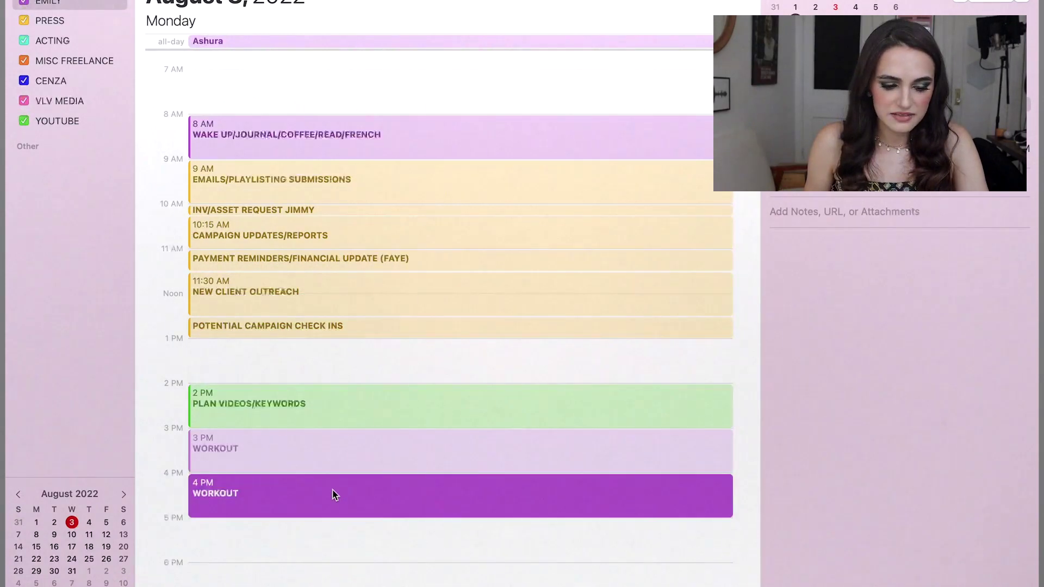
drag(333, 426, 334, 470)
click(296, 382)
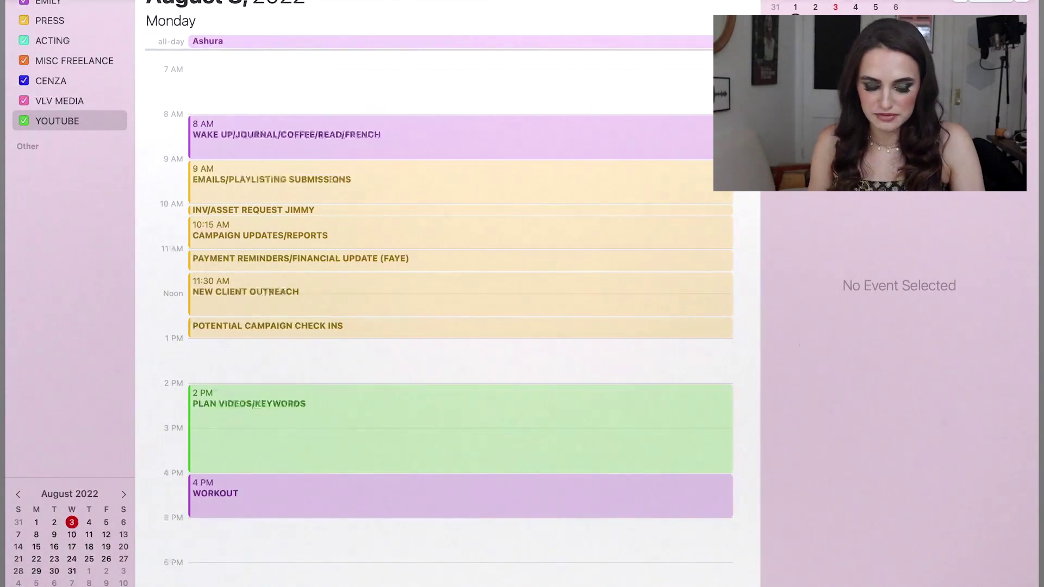
Step: On Wednesday, August 10, move WORKOUT to 2 PM and shift EDIT VIDEO 1 to 3 PM and THUMBNAIL/SCHEDULE VIDEO 1 to 6 PM
scroll(485, 247, right, 3)
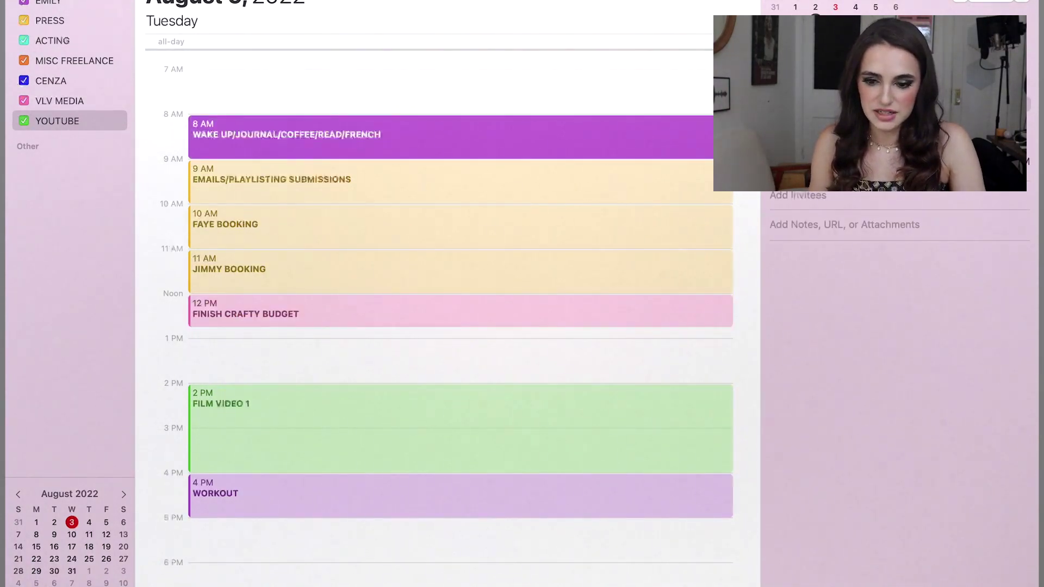
scroll(485, 247, right, 3)
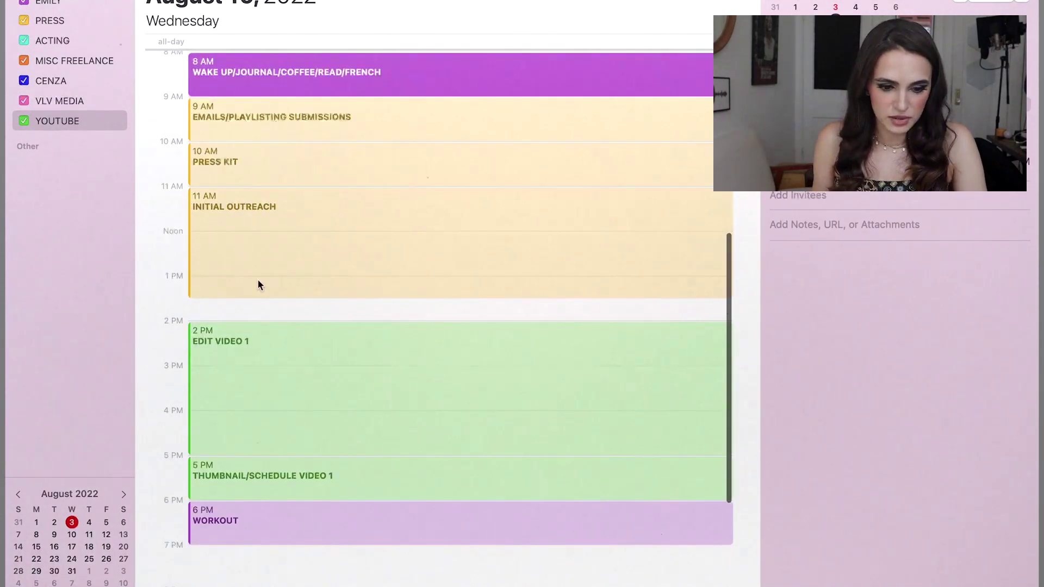
scroll(258, 283, down, 2)
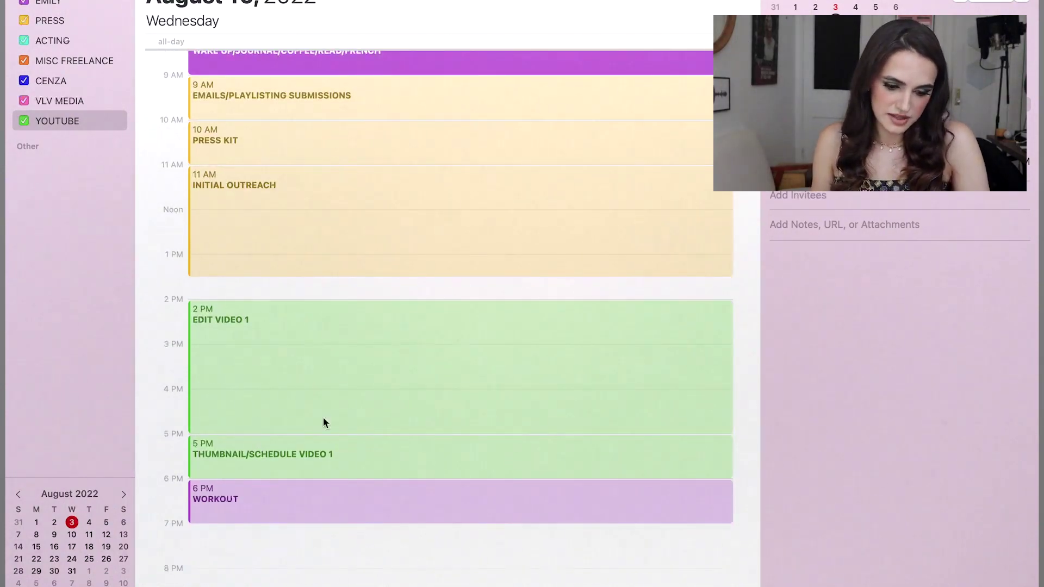
scroll(317, 395, up, 1)
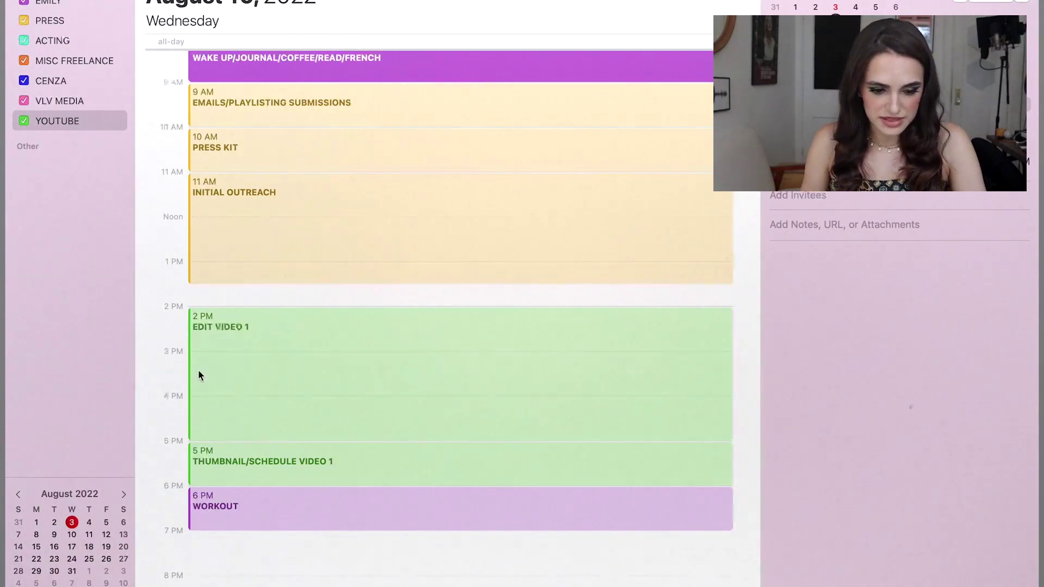
drag(238, 510, 246, 325)
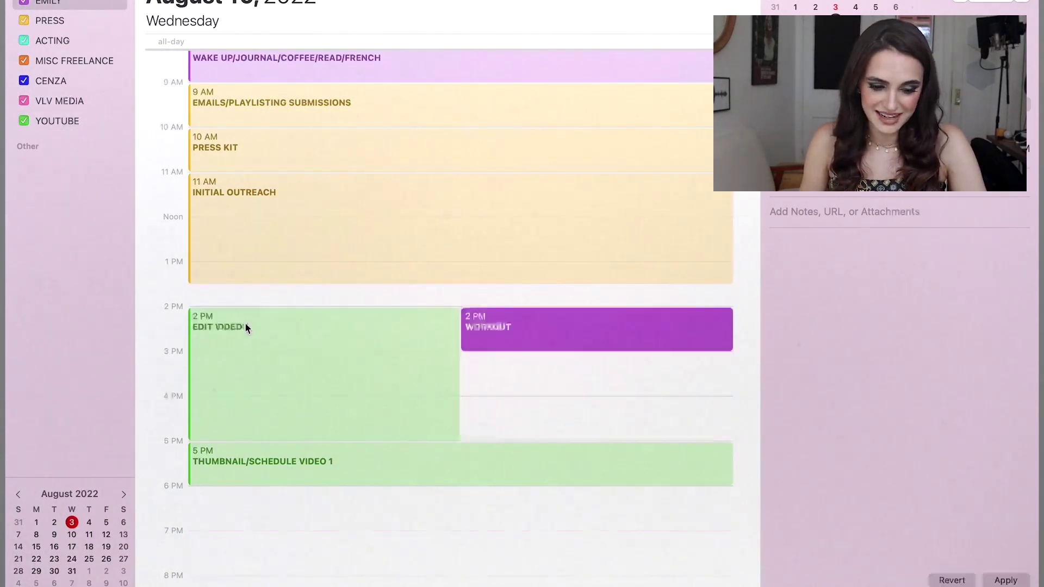
drag(240, 465, 239, 510)
drag(269, 428, 275, 473)
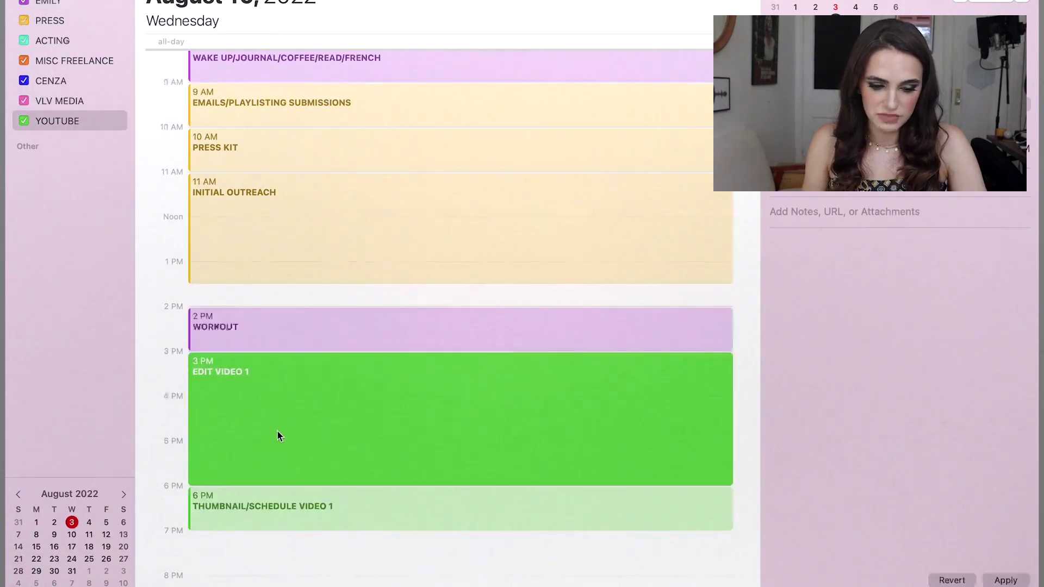
click(247, 553)
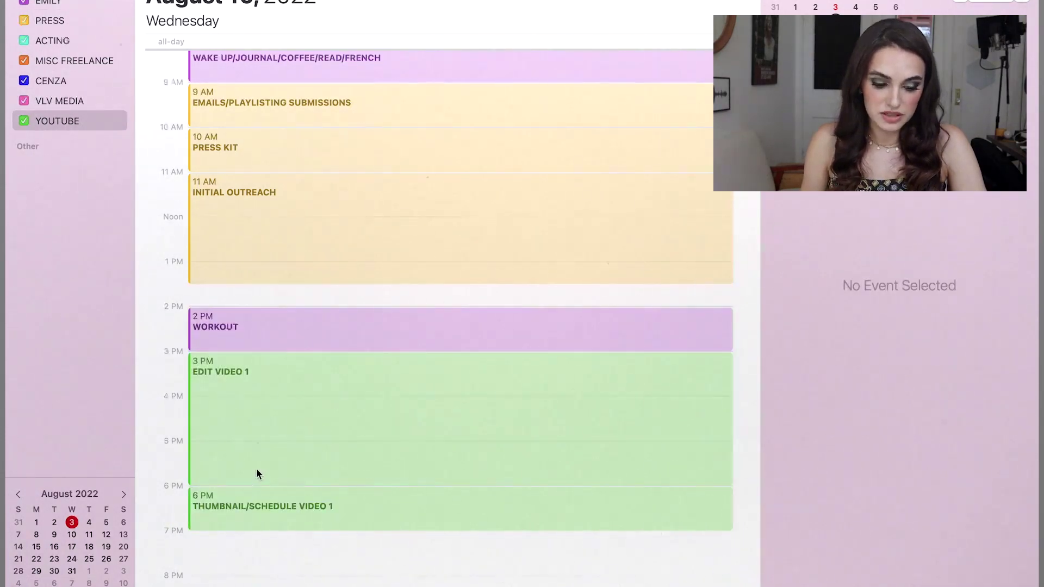
Step: Shorten Wednesday's PRESS KIT event to end at 10:45 AM and move INITIAL OUTREACH to start at 10:45 AM
scroll(250, 471, down, 1)
scroll(246, 212, up, 2)
click(252, 173)
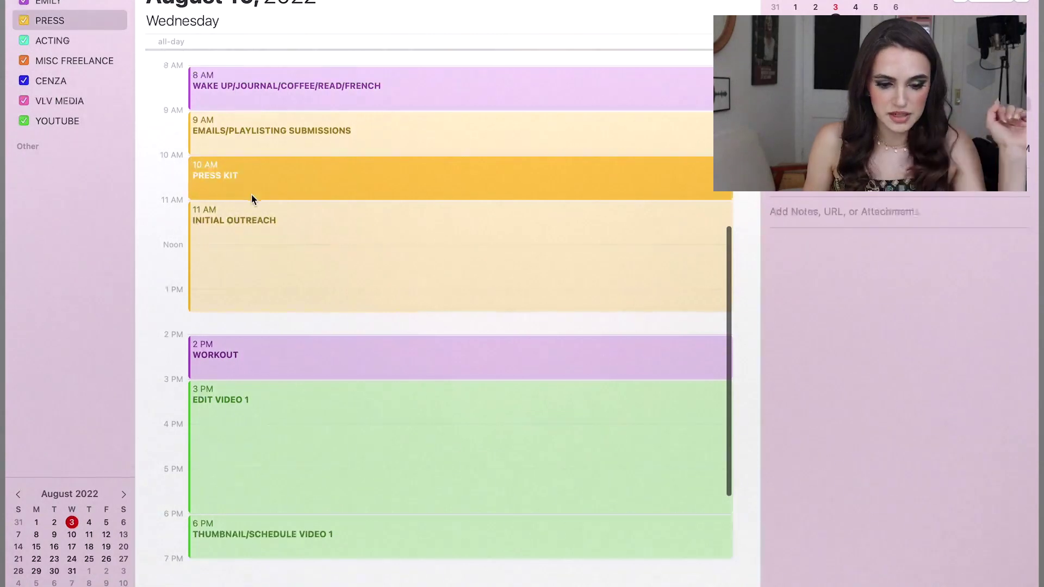
drag(254, 197, 254, 187)
drag(260, 249, 260, 234)
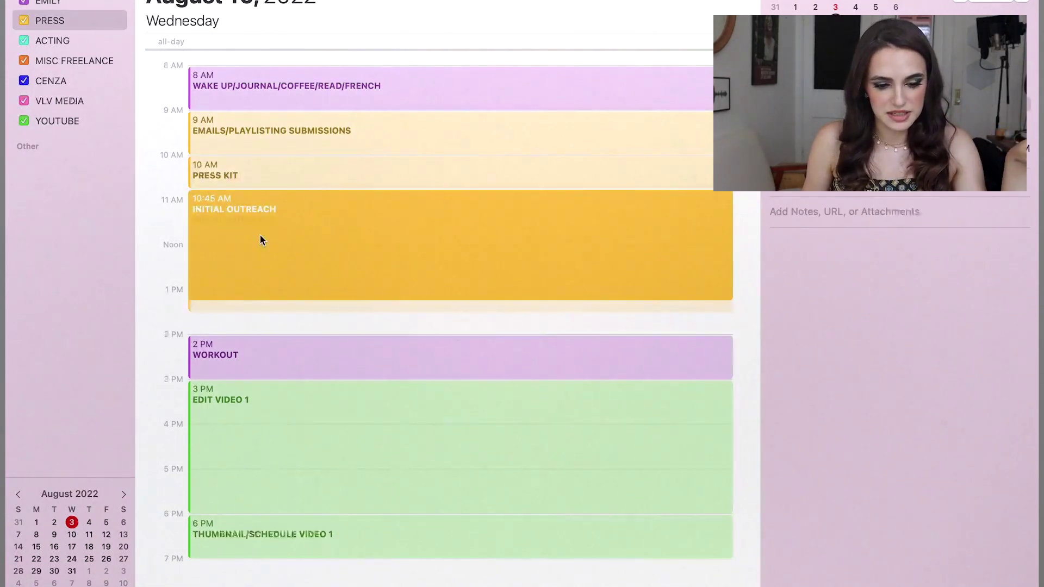
click(249, 314)
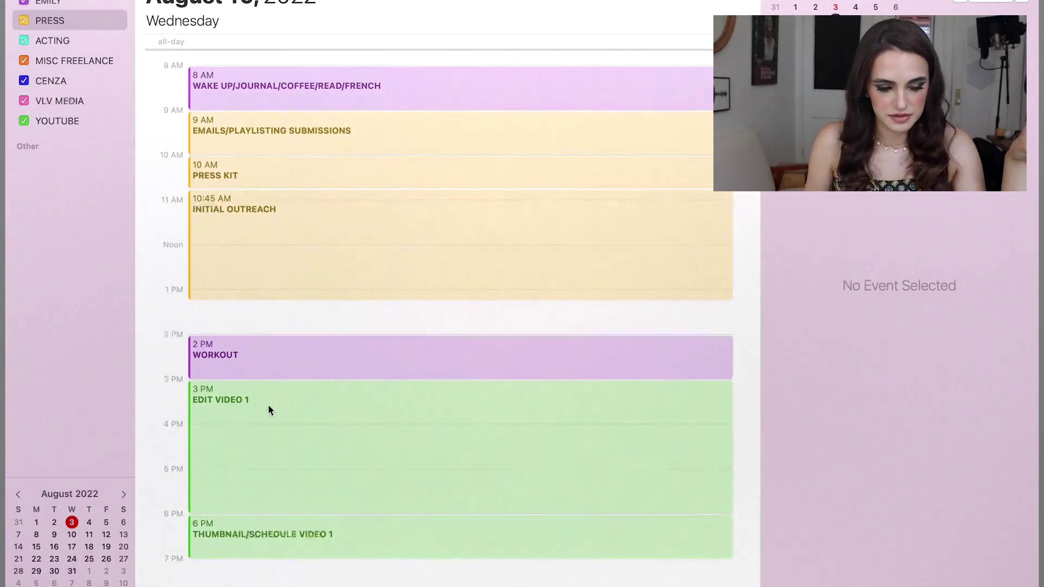
Step: Shorten Wednesday's WORKOUT and move EDIT VIDEO 1 and THUMBNAIL/SCHEDULE VIDEO 1 to earlier start times
drag(262, 381, 264, 357)
drag(265, 402, 266, 389)
drag(266, 539, 268, 513)
click(270, 553)
scroll(286, 404, down, 1)
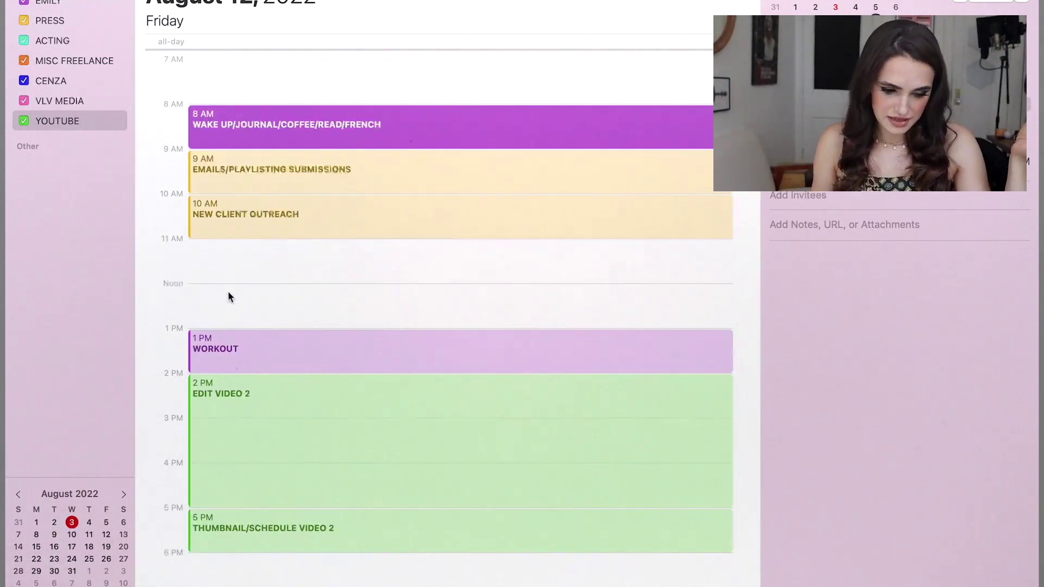
Step: On Friday, August 12, move WORKOUT to 11 AM, EDIT VIDEO 2 to 1 PM and THUMBNAIL/SCHEDULE VIDEO 2 to 4 PM
drag(228, 352, 229, 260)
click(228, 321)
drag(248, 411, 249, 361)
drag(234, 522, 233, 473)
click(239, 546)
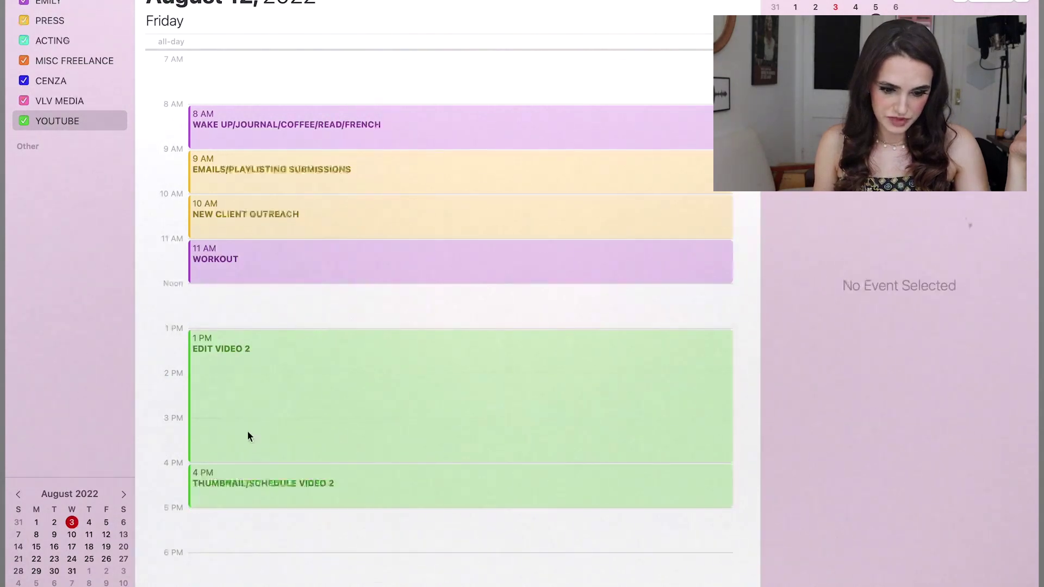
Step: In the week view, add a Monday AUDITION PREP event from 7 to 9 PM under ACTING and duplicate it on Tuesday
key(super+2)
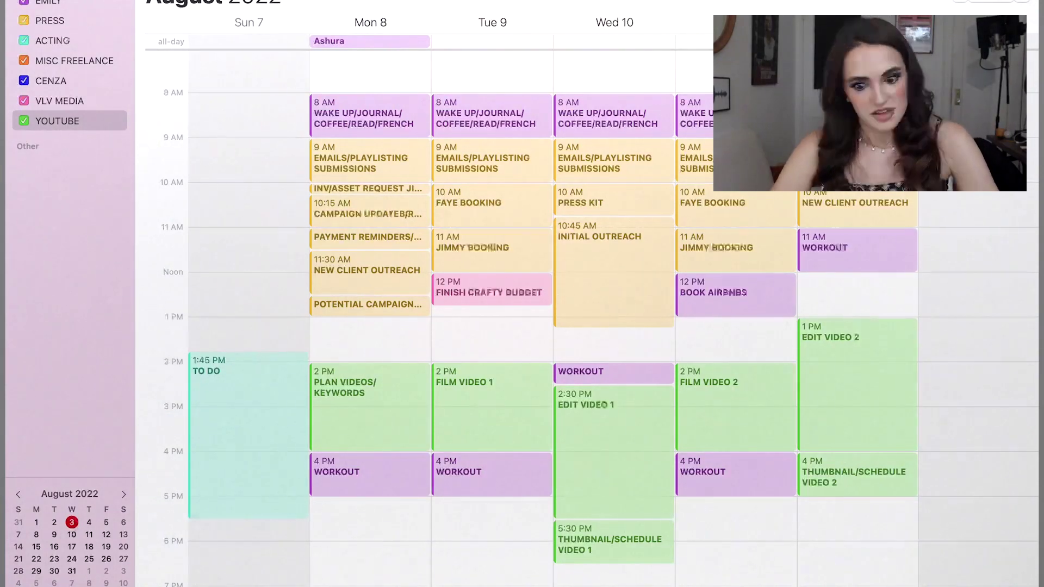
scroll(367, 429, down, 5)
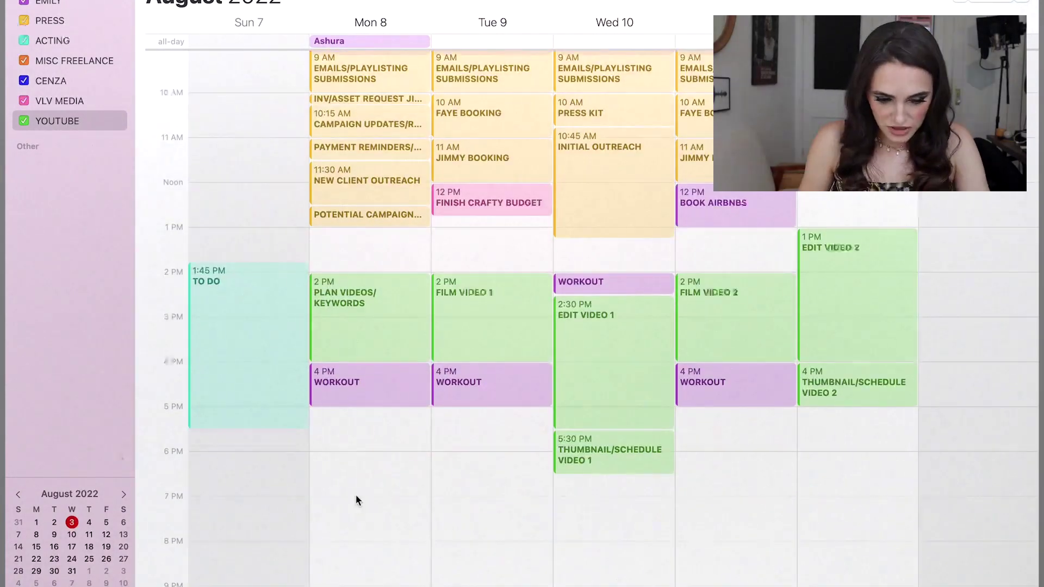
double_click(356, 498)
text(AUDITION PREP)
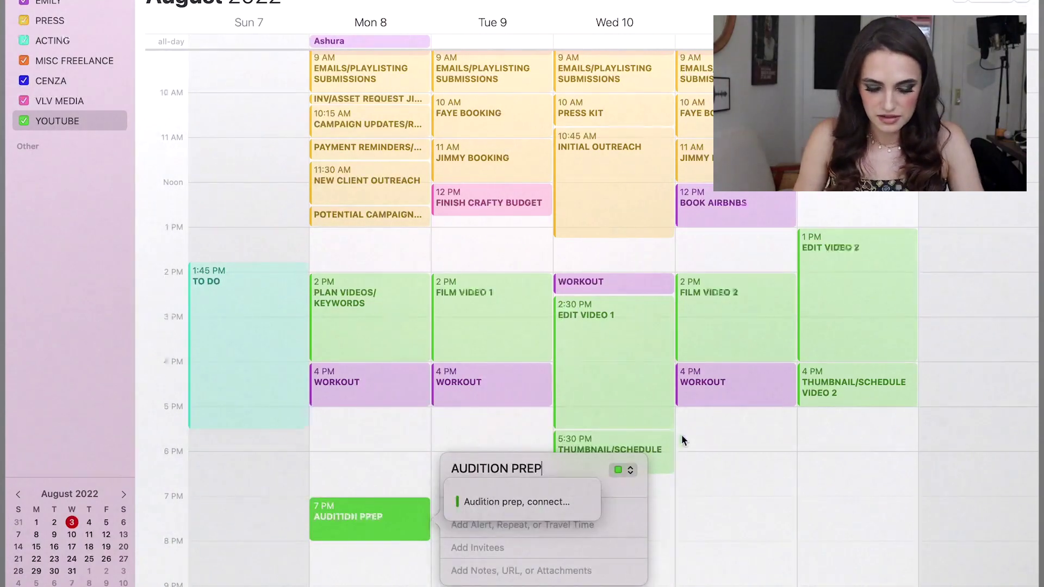
click(624, 470)
click(647, 409)
drag(361, 539, 354, 455)
drag(362, 417, 462, 402)
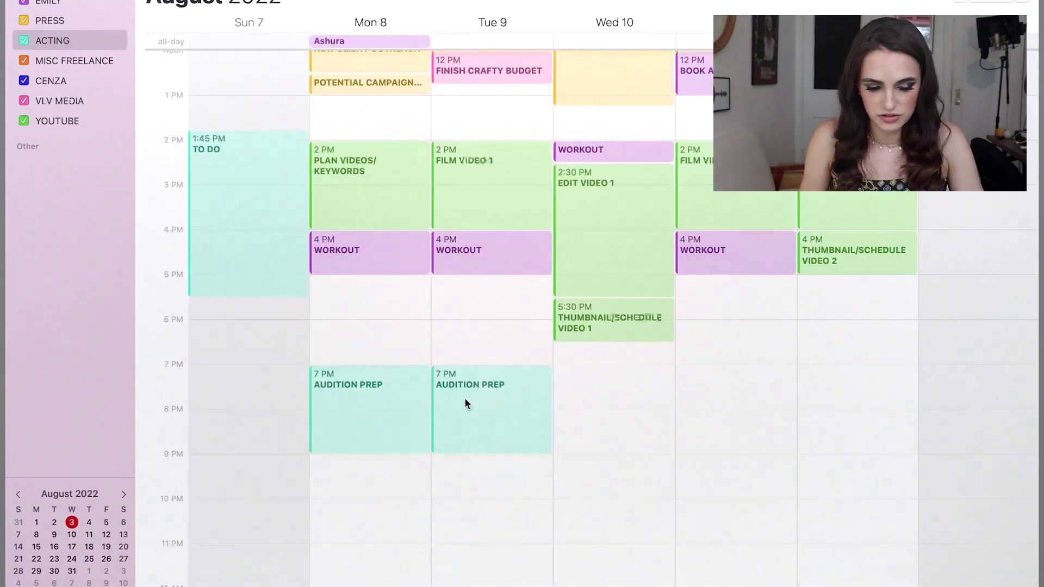
click(498, 407)
Step: Add a FILM AUDITION event on Wednesday, August 10, from 7 to 9 PM
double_click(580, 367)
text(FILM AUDITION)
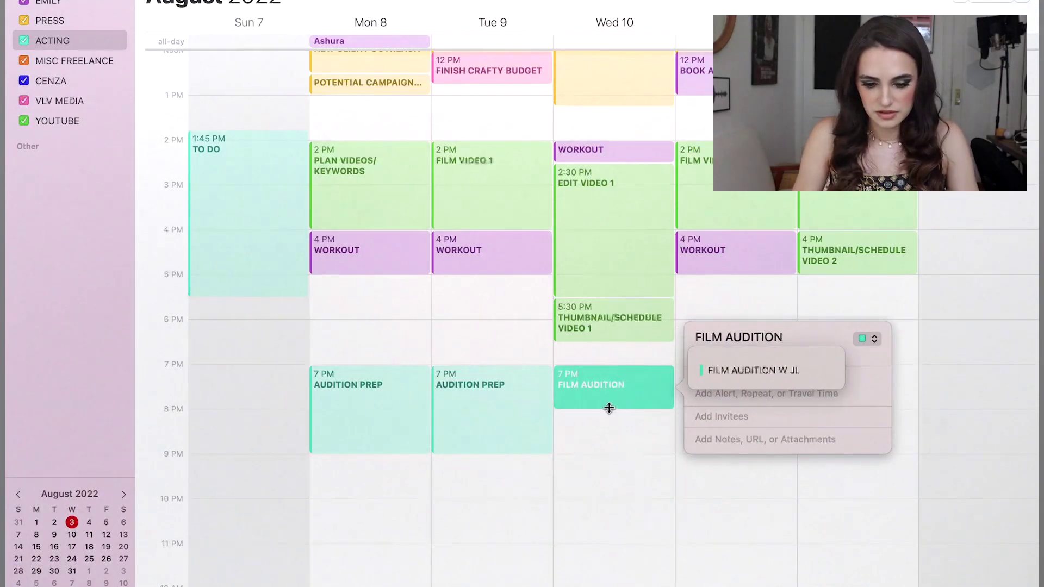
drag(609, 407, 608, 445)
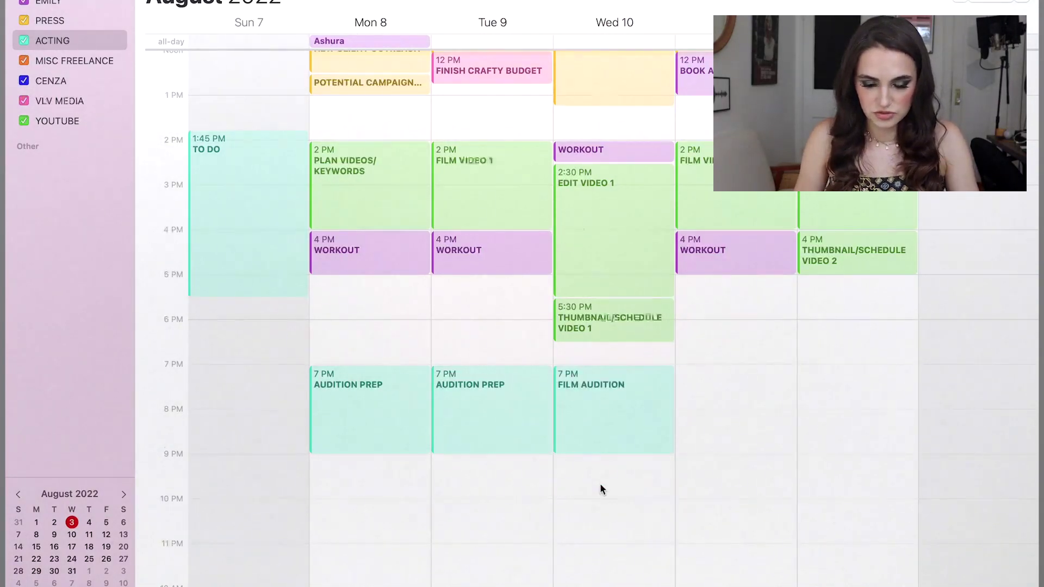
Step: Move Monday's AUDITION PREP to 5 PM and shorten it to end at 6 PM
scroll(599, 483, up, 3)
scroll(599, 483, up, 3)
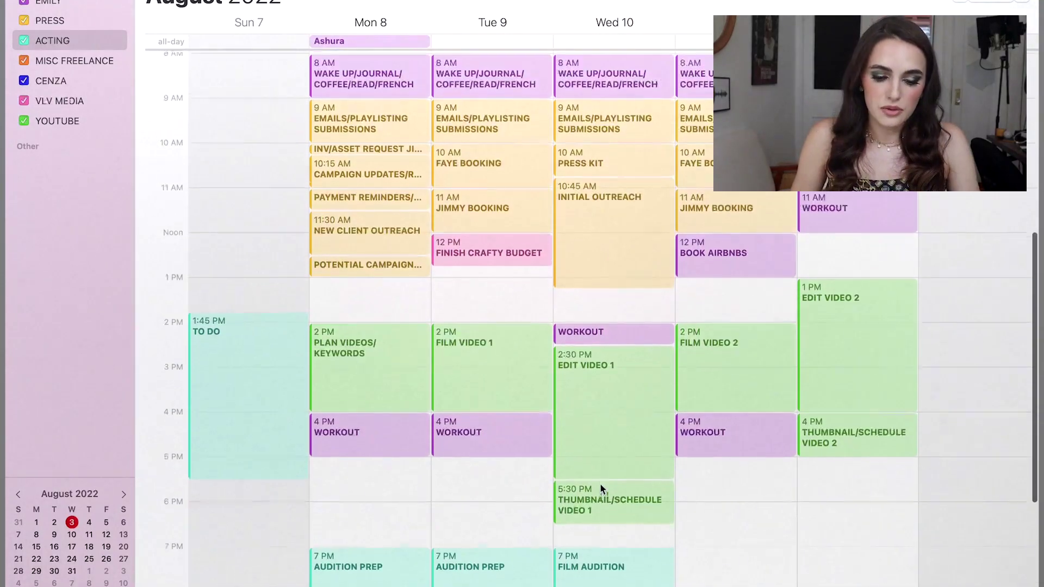
scroll(342, 500, down, 2)
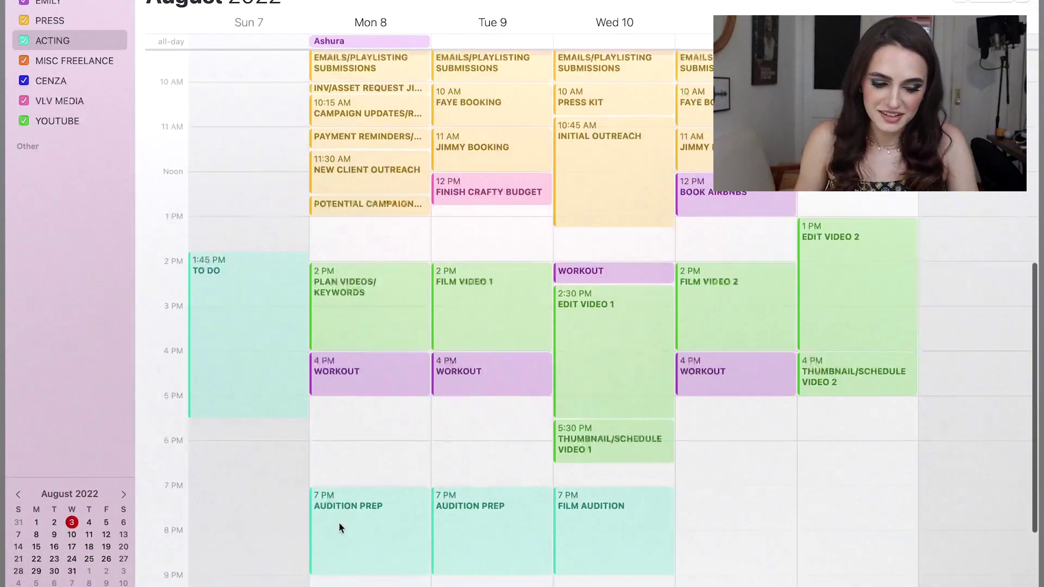
drag(341, 521, 348, 469)
scroll(369, 423, up, 2)
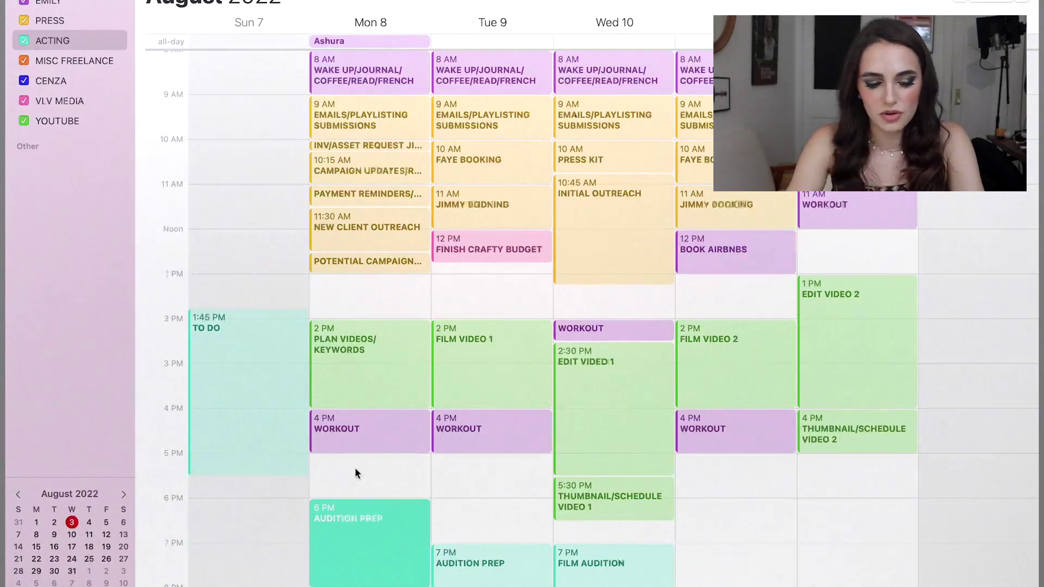
scroll(355, 471, down, 1)
drag(352, 514, 351, 486)
drag(346, 531, 345, 488)
click(343, 507)
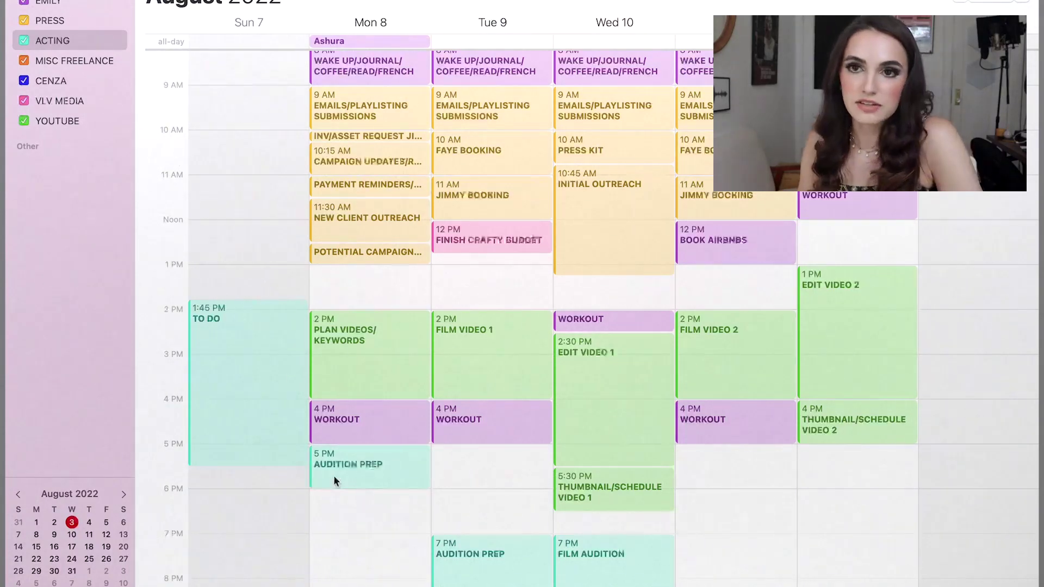
Step: Copy Monday's 5 PM AUDITION PREP event to Tuesday at 5 PM
double_click(380, 471)
click(368, 471)
key(super+c)
click(449, 458)
key(super+v)
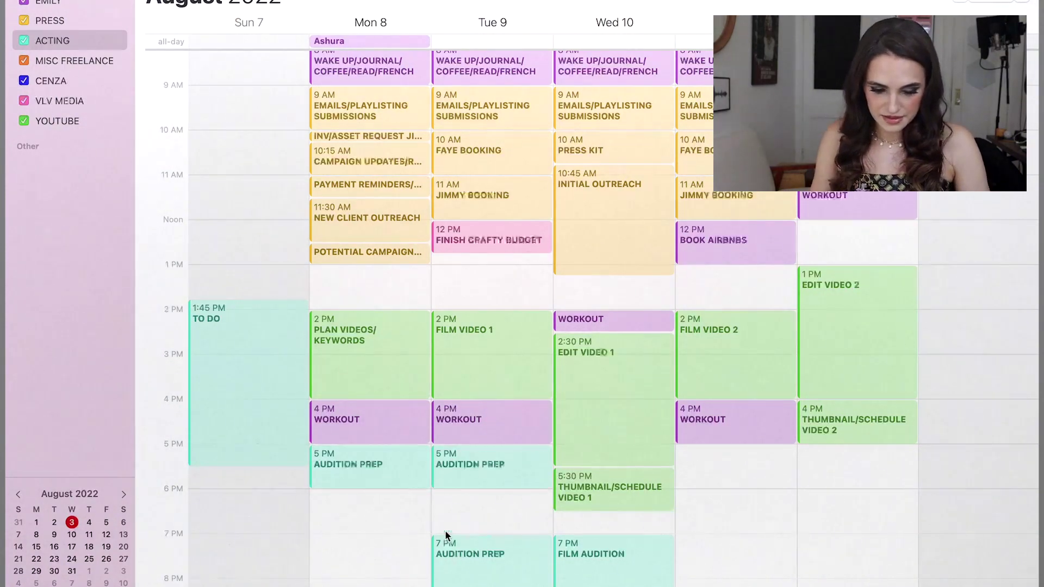
Step: Shorten Tuesday's evening AUDITION PREP to run from 8 to 9 PM and place a copy on Wednesday at 1 PM
scroll(529, 418, up, 2)
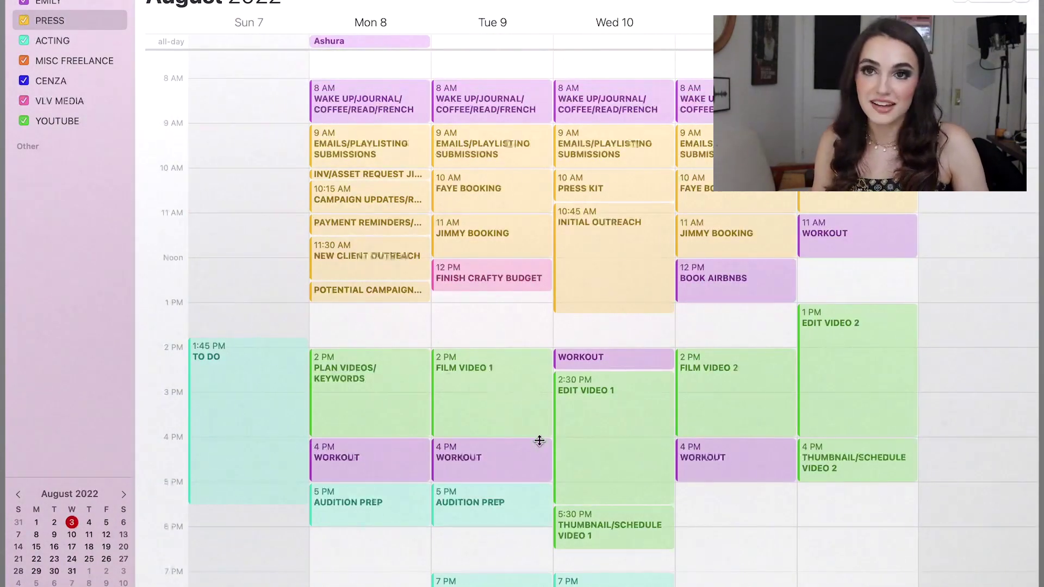
scroll(565, 473, down, 5)
click(596, 506)
click(602, 553)
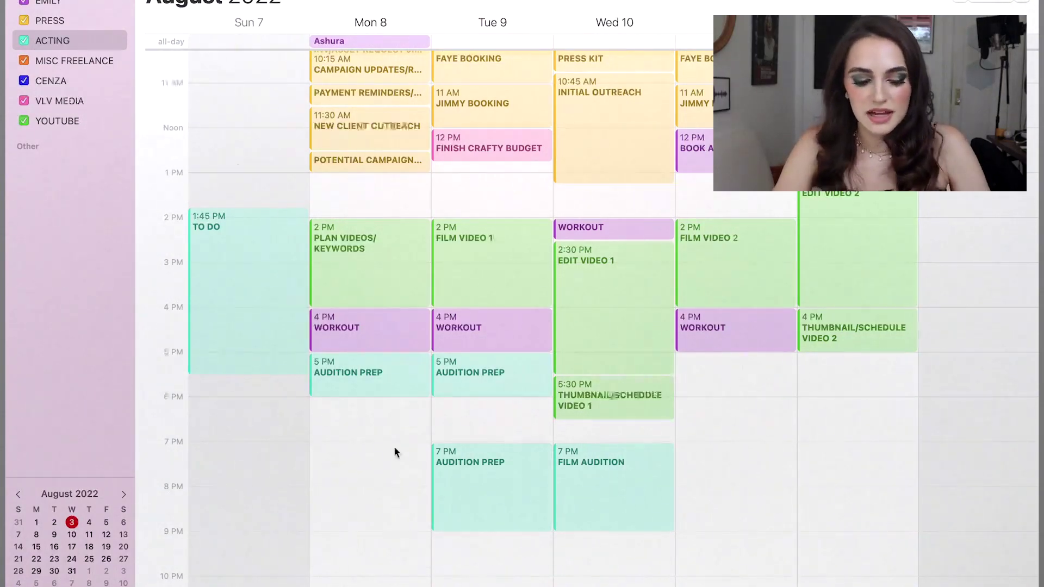
scroll(395, 453, up, 3)
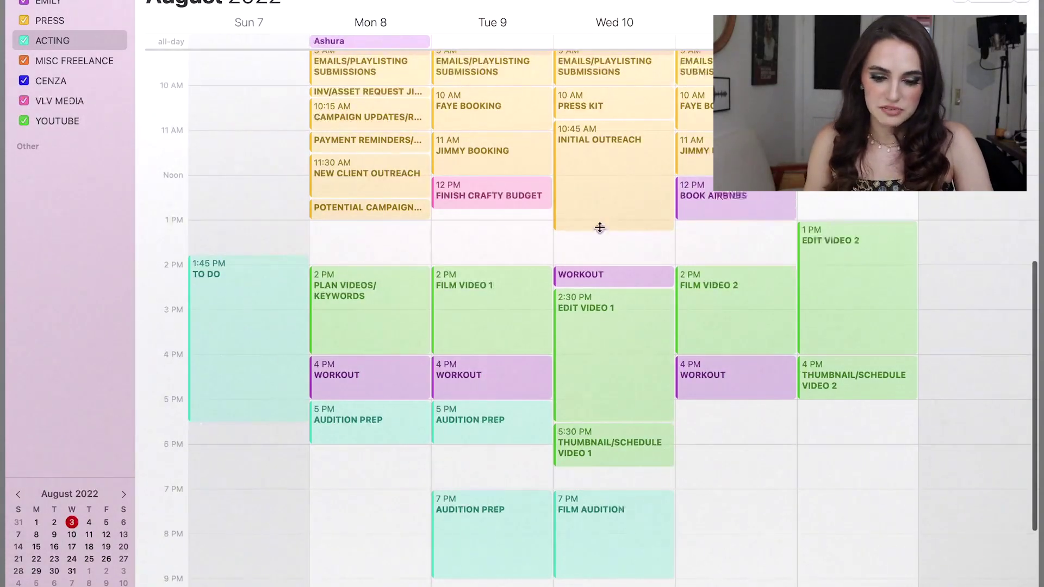
double_click(468, 524)
drag(471, 494, 469, 534)
key(super+d)
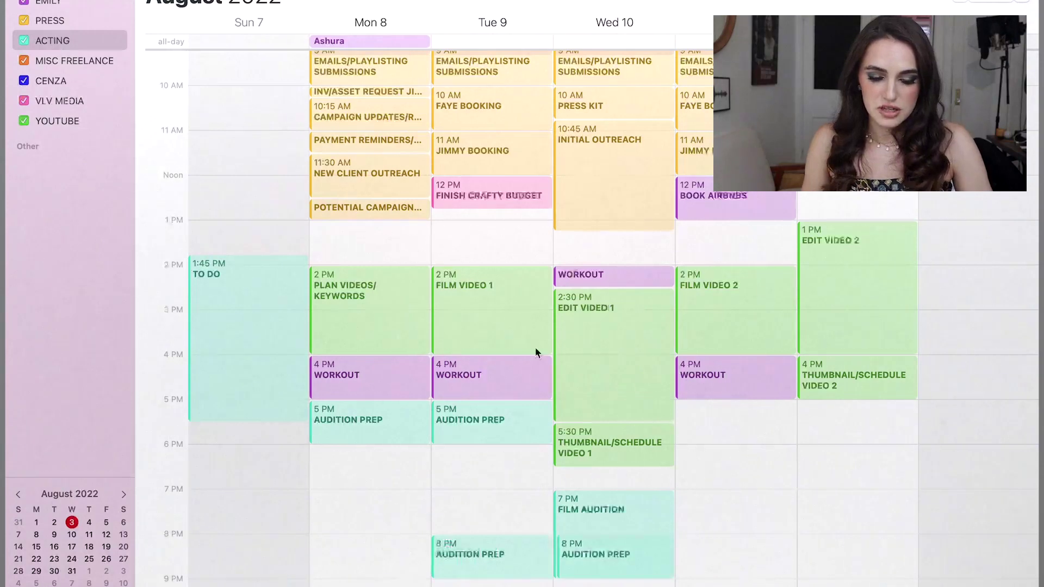
drag(591, 549, 590, 230)
Step: Delete Wednesday's WORKOUT and move that day's AUDITION PREP to 1:15 PM, directly after INITIAL OUTREACH
click(591, 222)
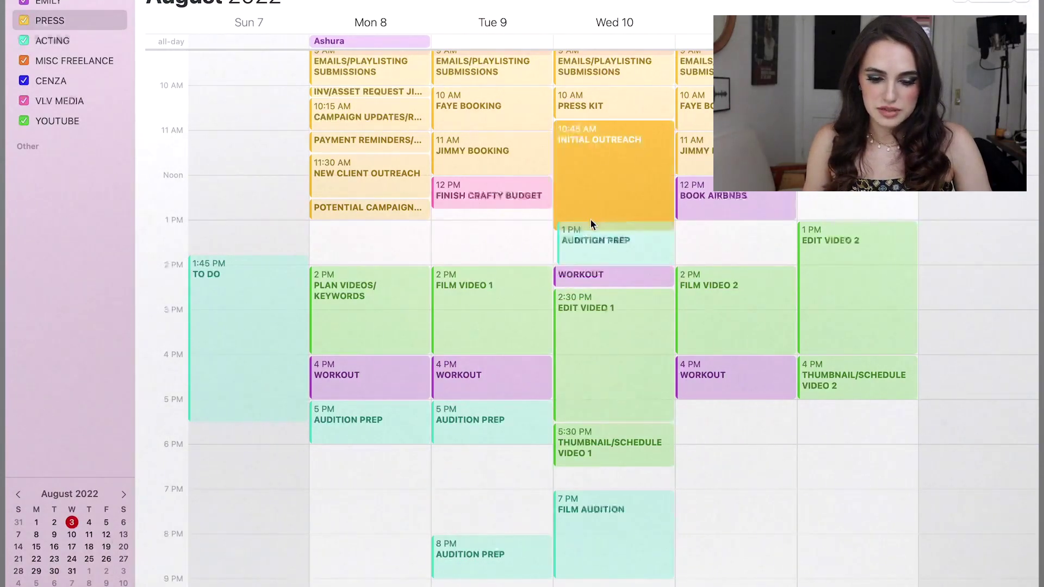
click(582, 278)
scroll(583, 278, up, 2)
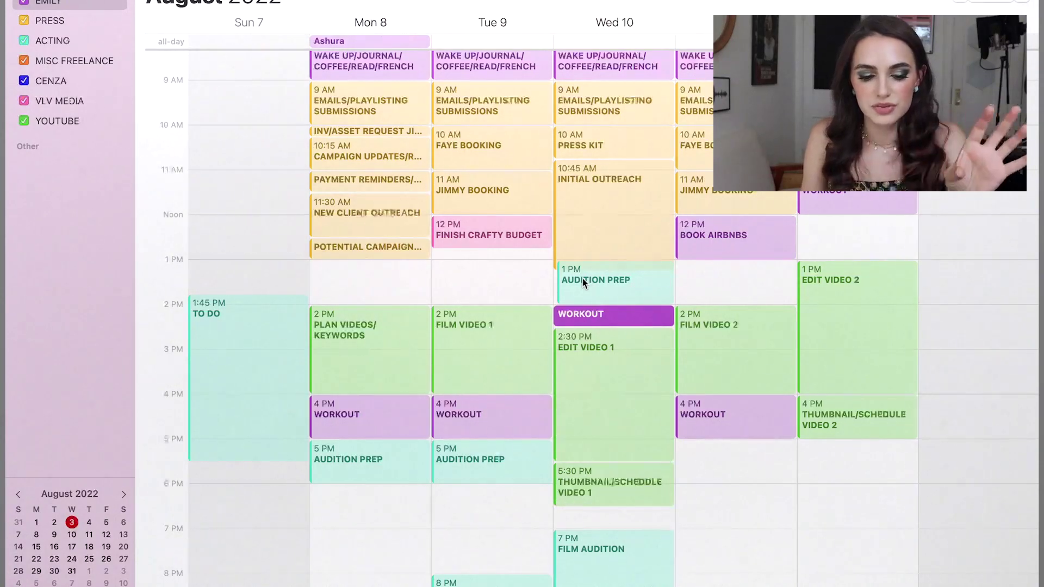
key(Delete)
click(590, 229)
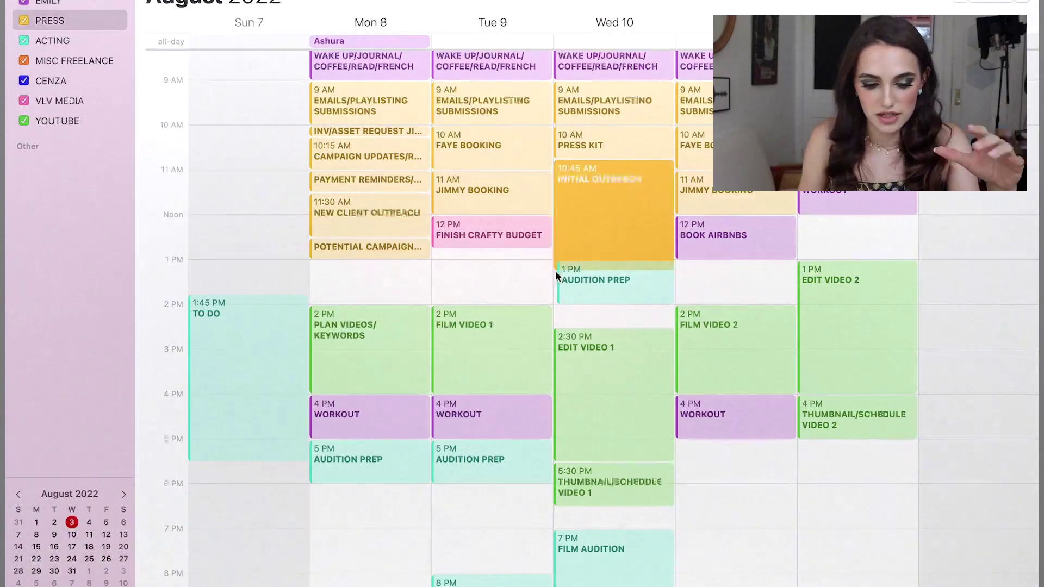
mouse_move(599, 283)
mouse_down()
mouse_move(598, 316)
mouse_move(598, 288)
mouse_up()
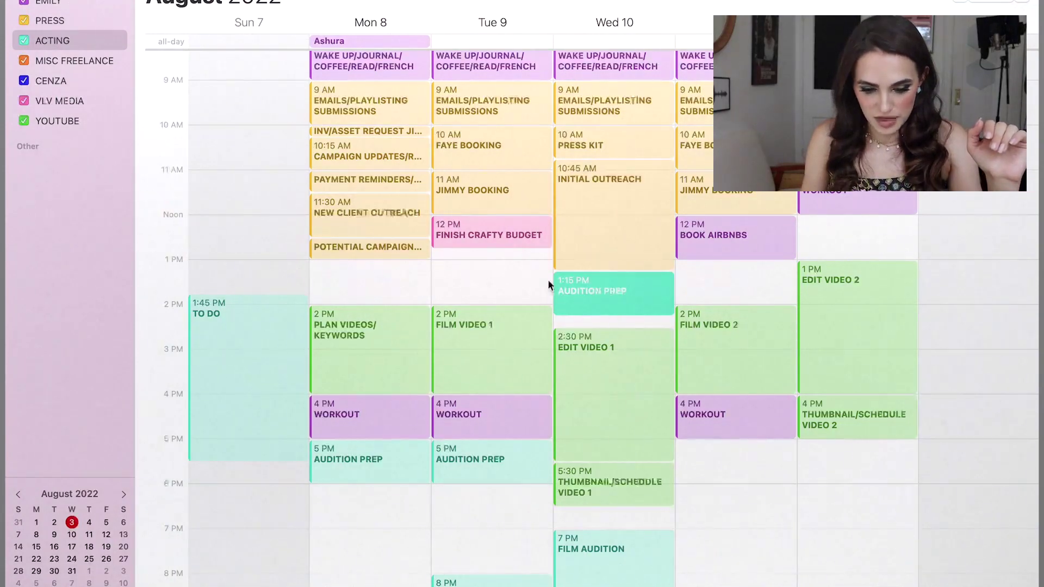
Step: Remove Tuesday's 8 PM AUDITION PREP and extend the 5 PM AUDITION PREP to end at 7 PM
scroll(548, 275, down, 1)
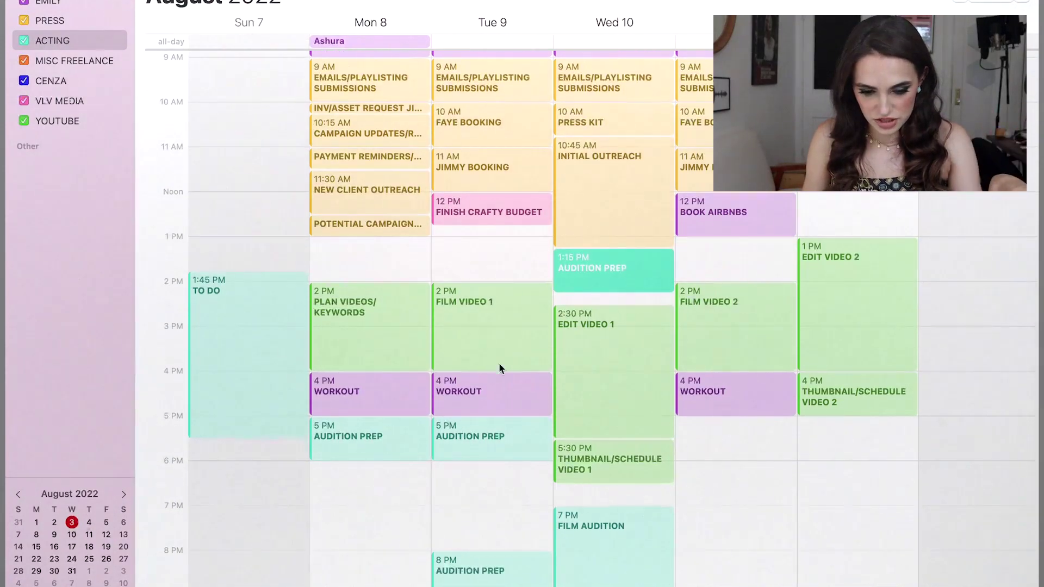
mouse_move(491, 580)
scroll(481, 381, down, 2)
drag(482, 404, 482, 440)
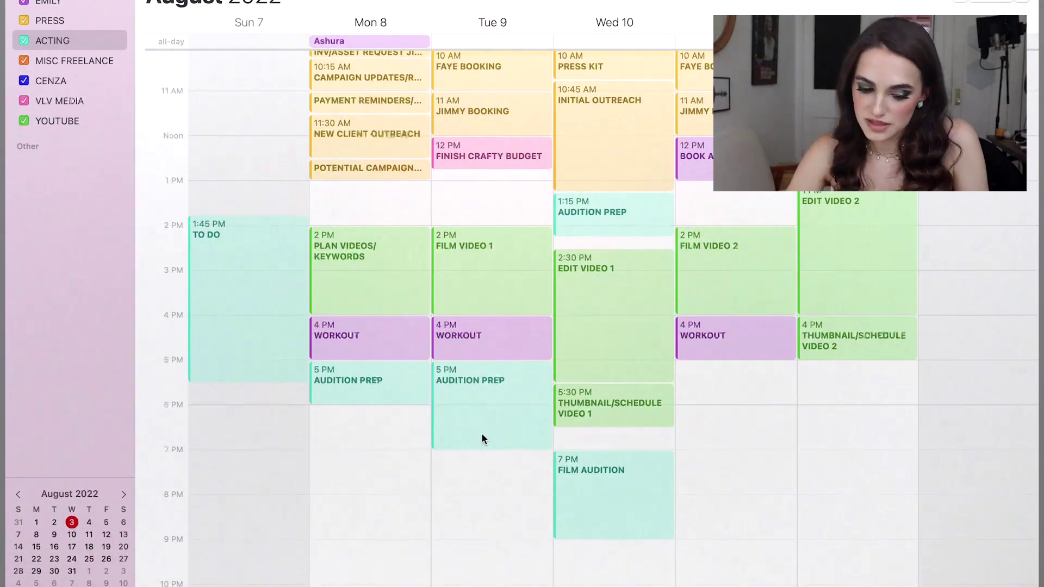
Step: Shorten Tuesday's FILM VIDEO 1 to end at 3 PM and Wednesday's EDIT VIDEO 1 to end at 5 PM
scroll(367, 309, up, 2)
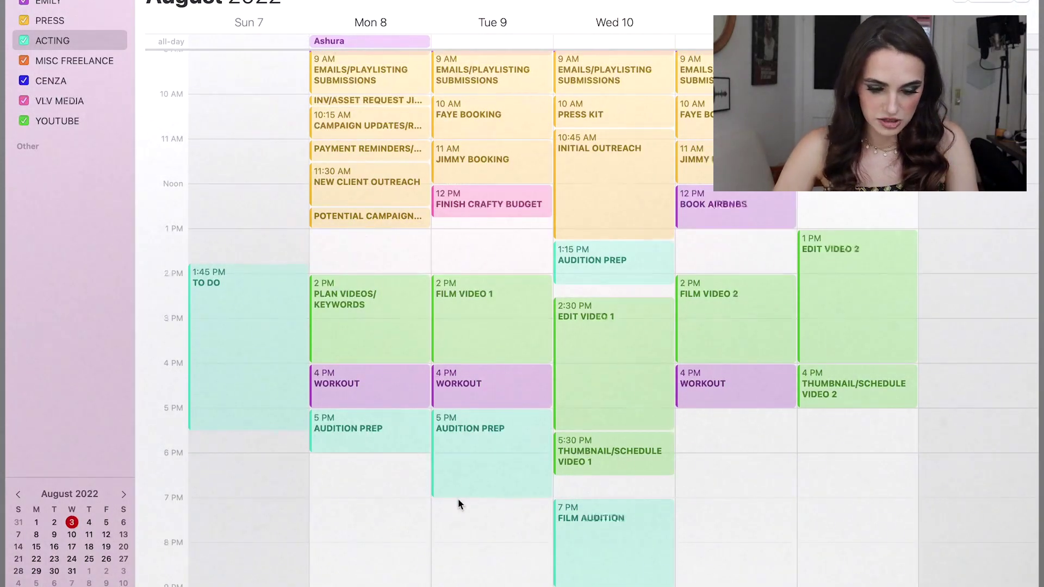
scroll(457, 497, up, 2)
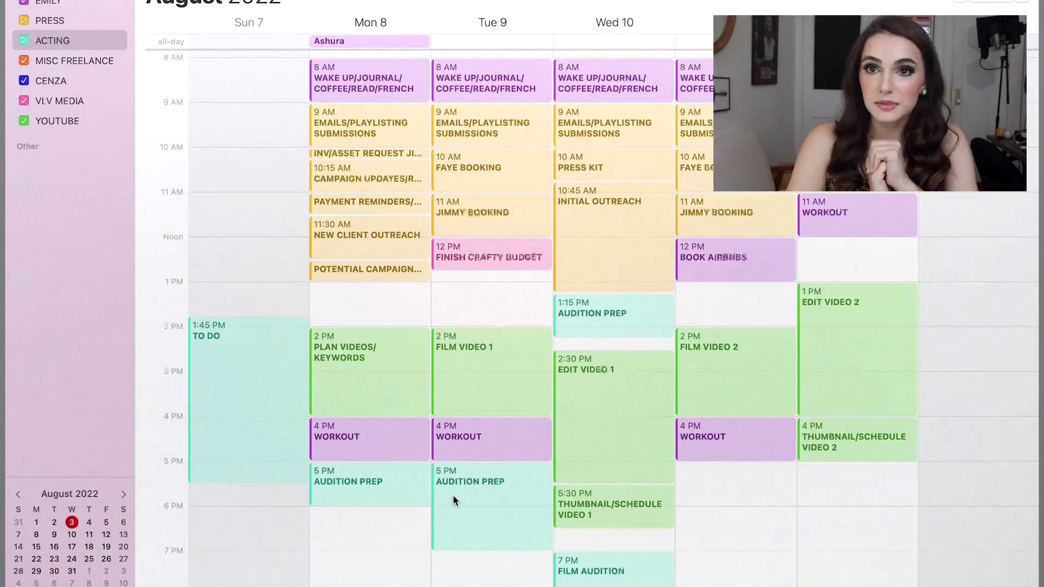
click(476, 403)
mouse_move(475, 413)
mouse_down()
mouse_move(472, 373)
mouse_move(478, 412)
mouse_up()
key(super+z)
drag(567, 483, 569, 464)
click(497, 409)
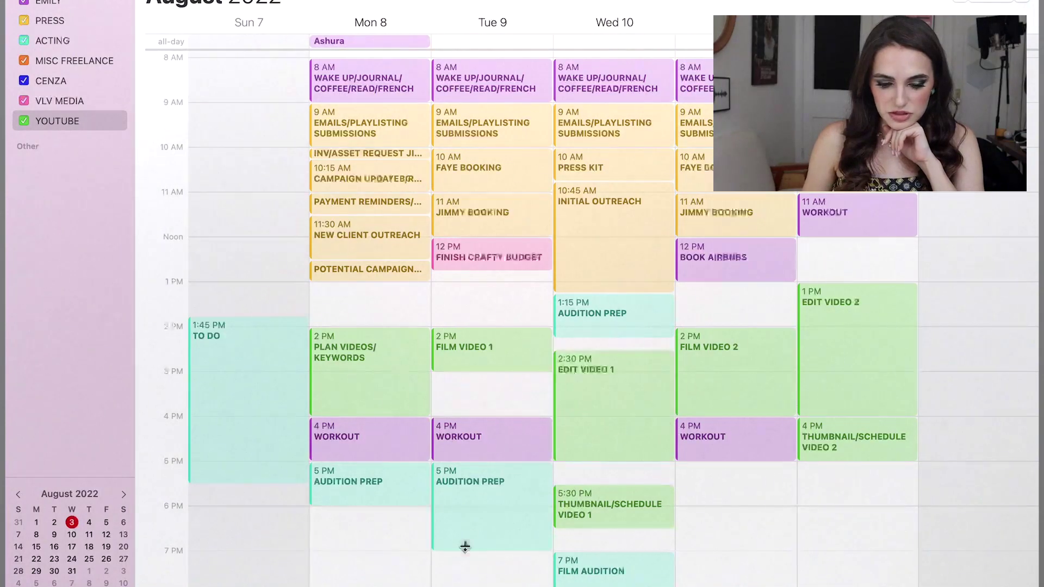
Step: Shorten Tuesday's 5 PM AUDITION PREP to end at 6 PM and place a copy of it at 3 PM
drag(462, 546, 513, 394)
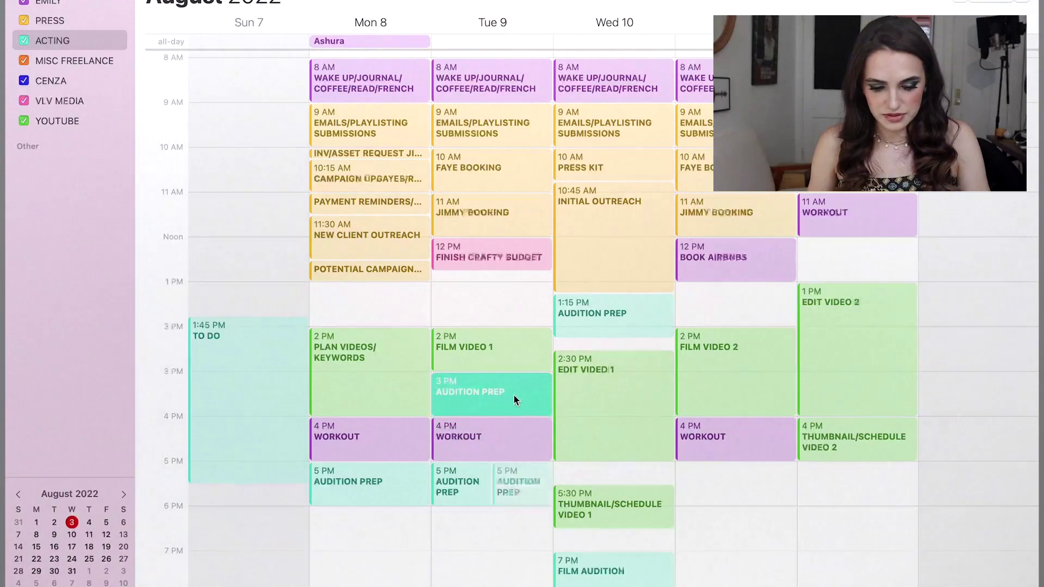
click(488, 518)
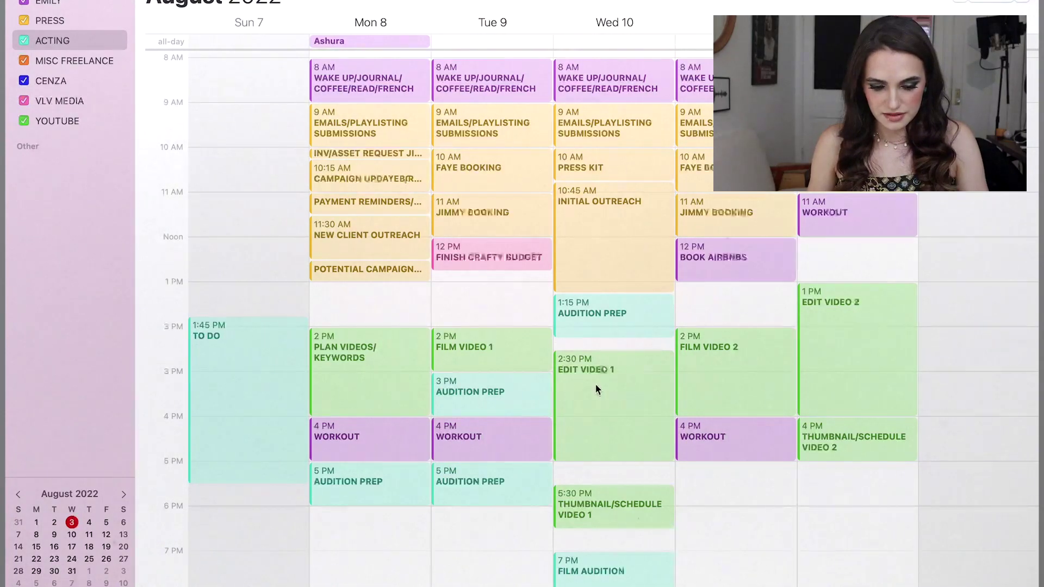
Step: Move Wednesday's THUMBNAIL/SCHEDULE VIDEO 1 to 5 PM, directly after EDIT VIDEO 1
scroll(595, 383, down, 2)
drag(589, 471, 589, 437)
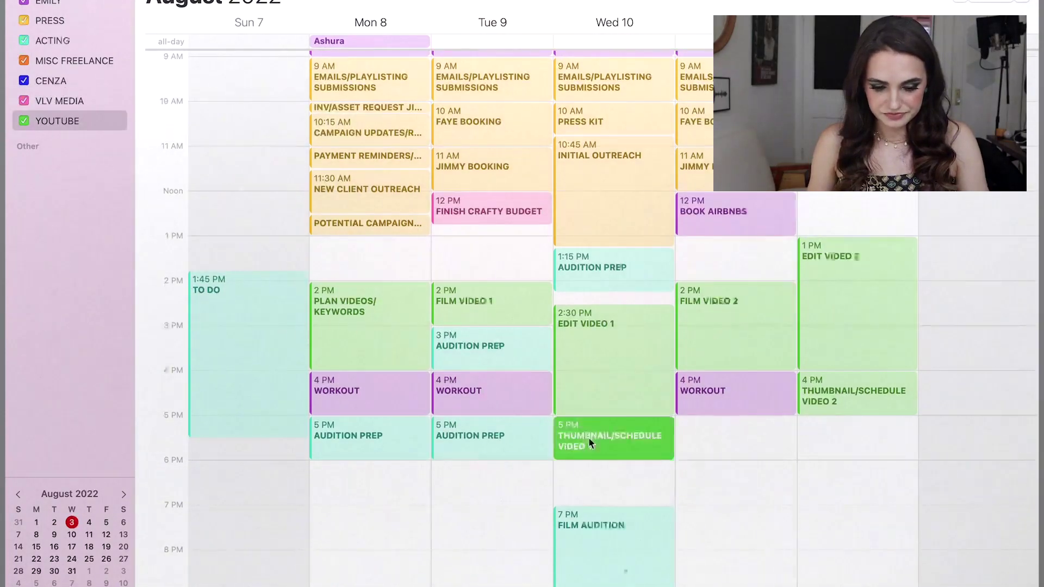
click(640, 283)
Step: Move Wednesday's PRESS KIT to Monday at 1 PM, and bring Wednesday's INITIAL OUTREACH forward to 10 AM and AUDITION PREP to 12:30 PM
scroll(641, 293, up, 3)
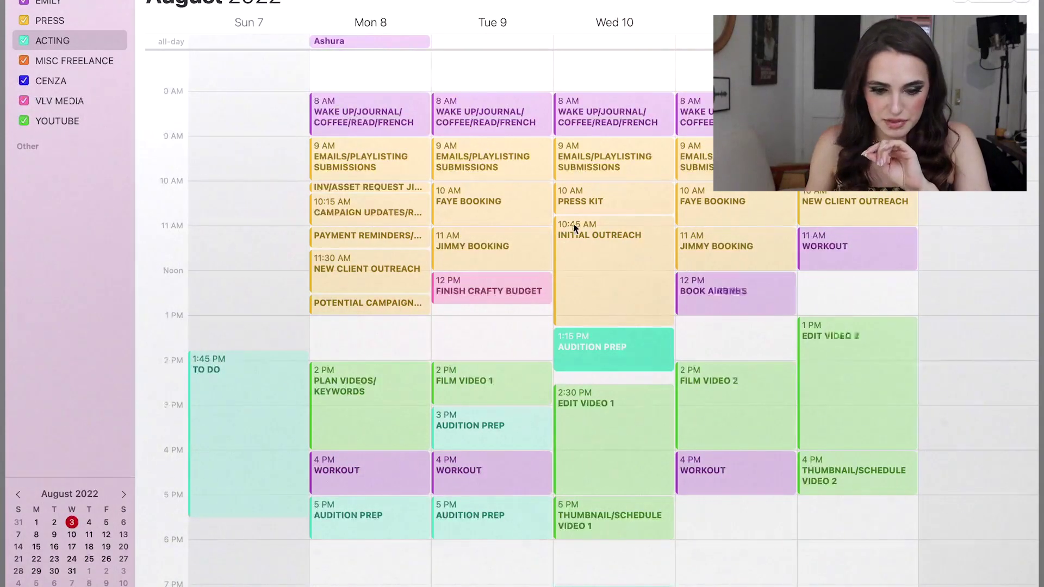
drag(600, 210, 356, 329)
drag(596, 285, 600, 254)
drag(584, 344, 583, 321)
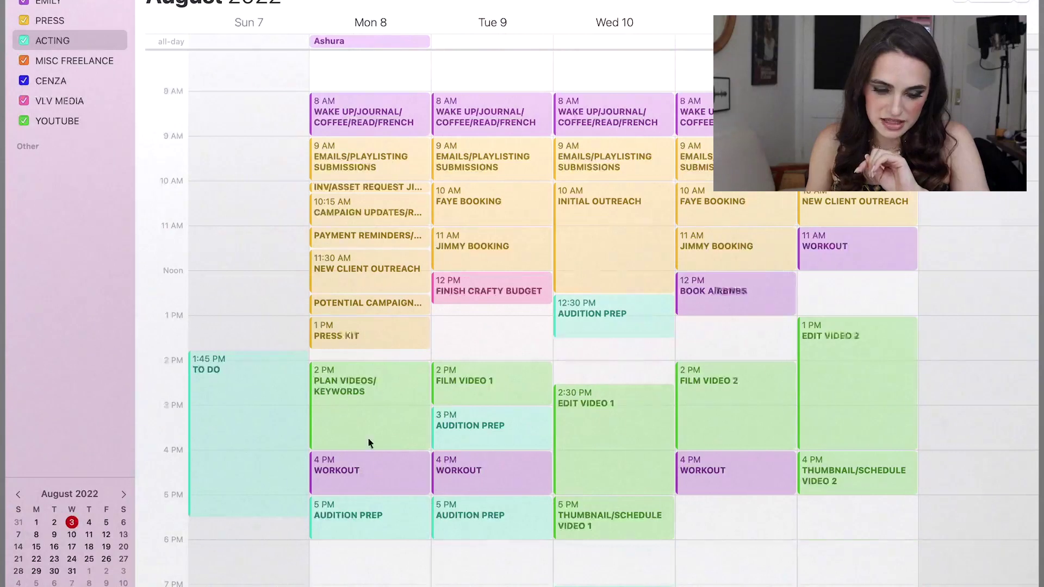
Step: On Monday, shorten PLAN VIDEOS/KEYWORDS to run from 2:30 to 4 PM and move PRESS KIT to 1:45 PM
drag(351, 450, 351, 435)
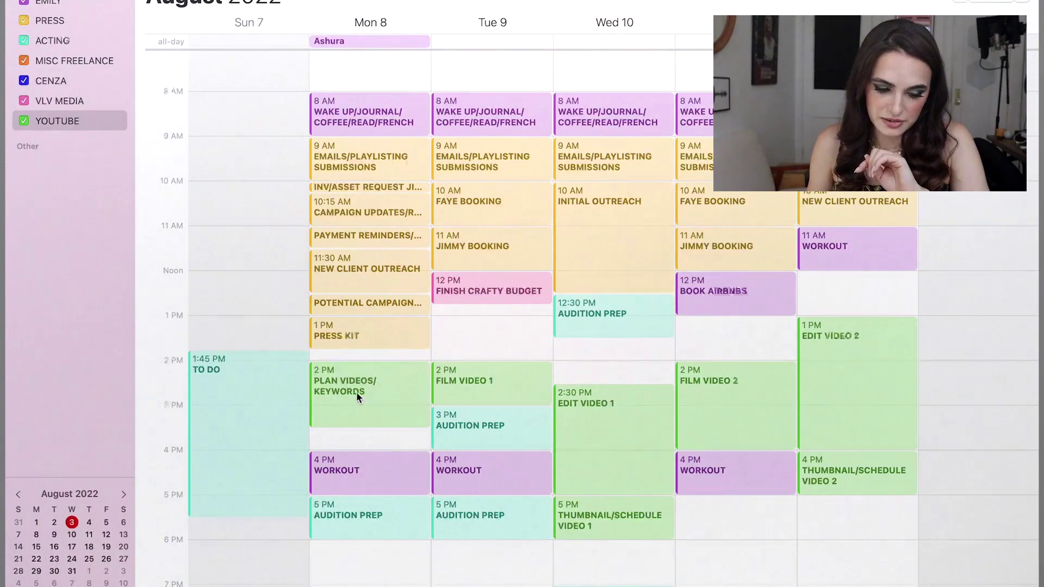
mouse_move(356, 392)
mouse_down()
mouse_move(358, 414)
mouse_move(358, 403)
mouse_up()
click(357, 374)
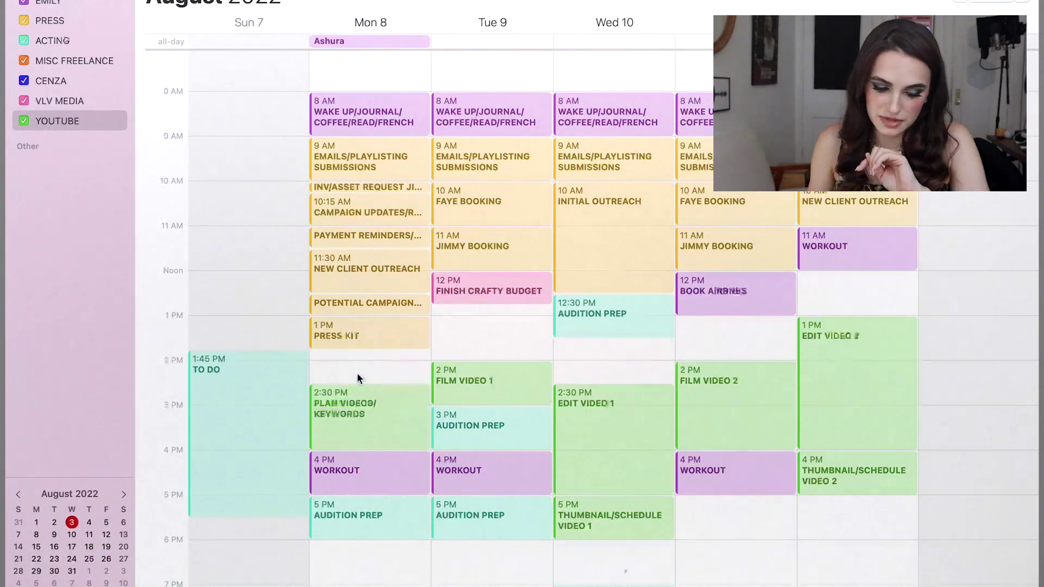
scroll(357, 373, up, 1)
drag(355, 337, 354, 371)
Step: Review the Monday-to-Friday schedule from morning to night, including Wednesday's 7 PM FILM AUDITION
scroll(582, 462, down, 1)
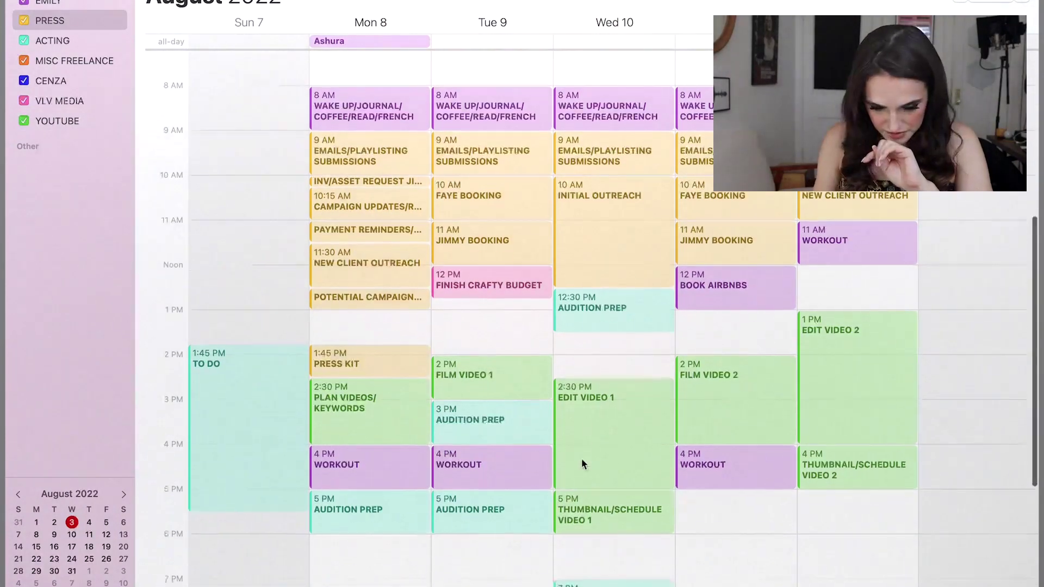
scroll(563, 379, up, 1)
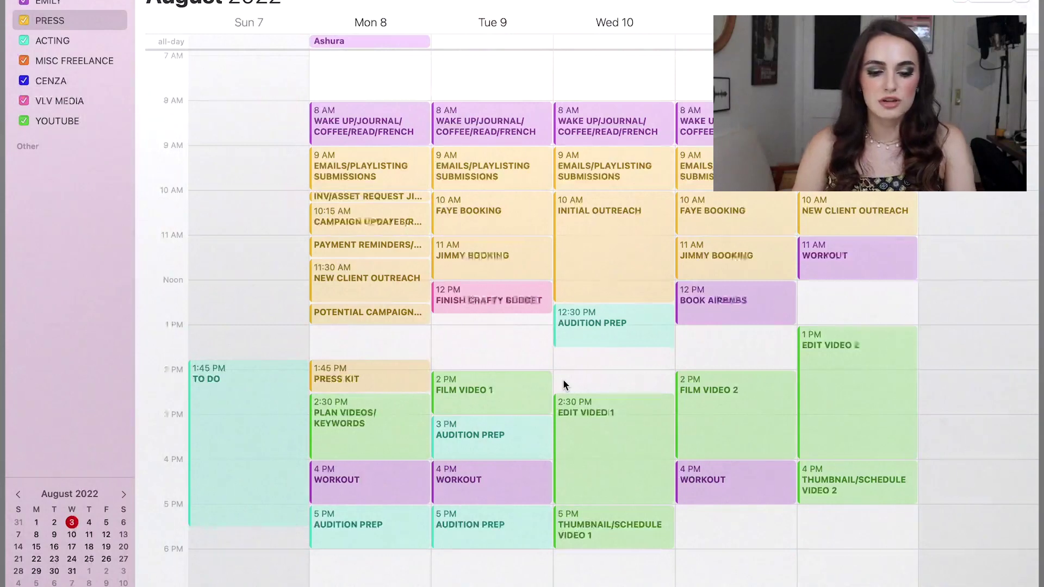
scroll(563, 380, down, 5)
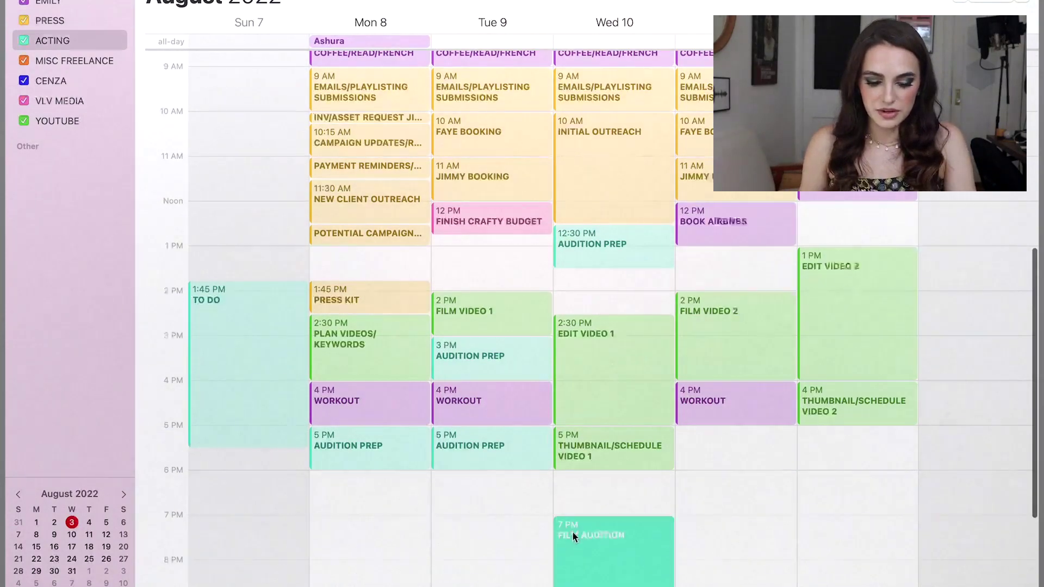
scroll(578, 537, down, 5)
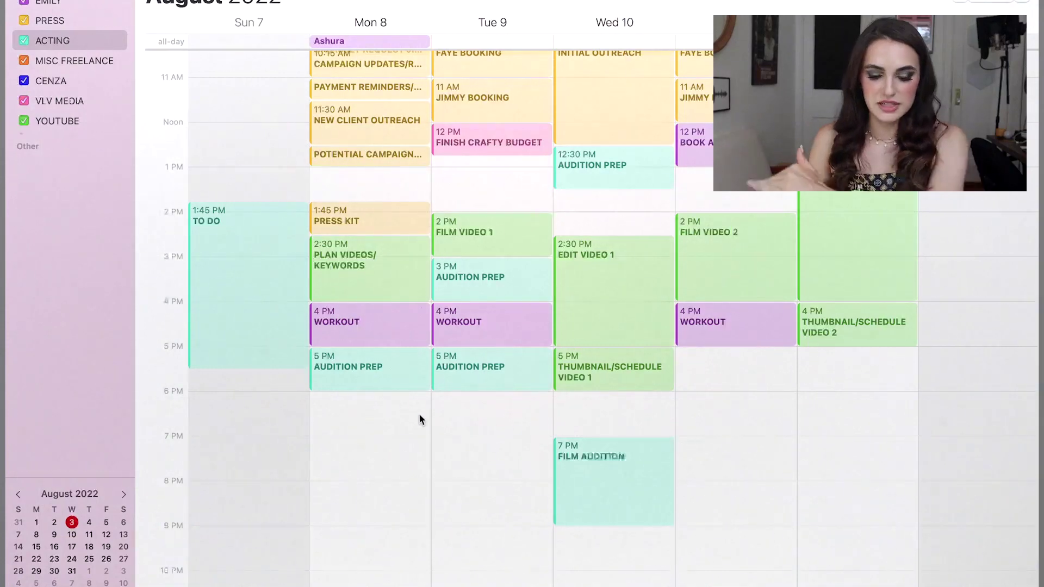
click(649, 474)
click(610, 423)
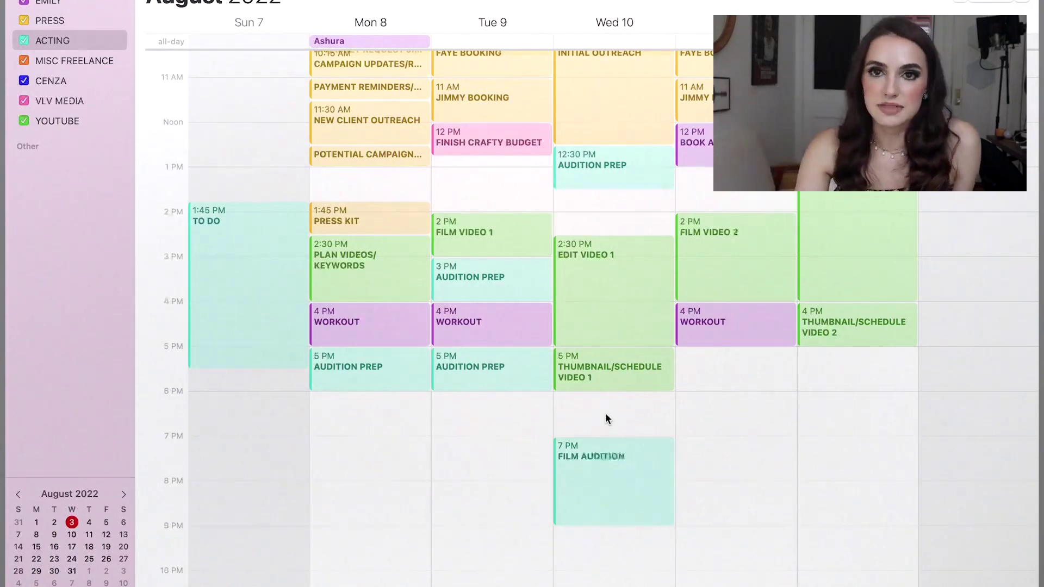
scroll(609, 419, up, 3)
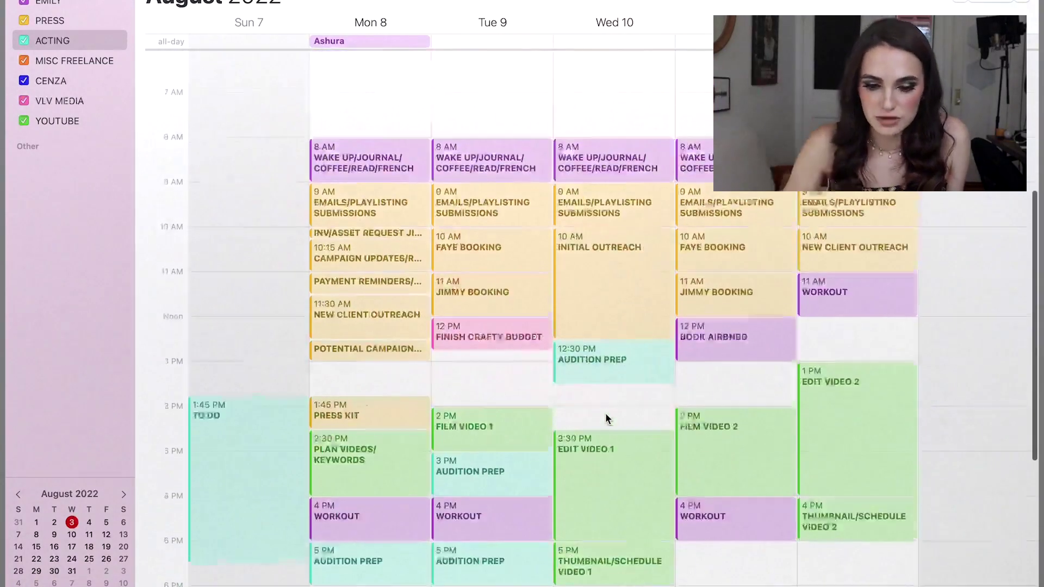
Step: Add a DONE heading underlined with a row of dashes at the end of Sunday's TO DO event notes
double_click(238, 368)
click(381, 548)
key(Return)
key(Return)
key(Return)
key(Return)
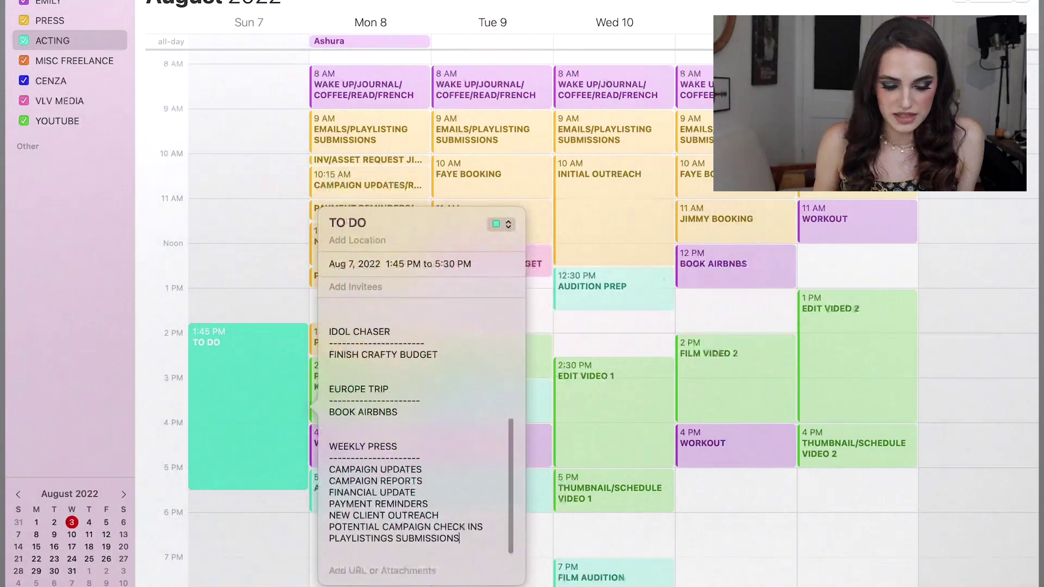
text(DONE)
key(Return)
text(--------------------------------------------)
key(BackSpace)
key(BackSpace)
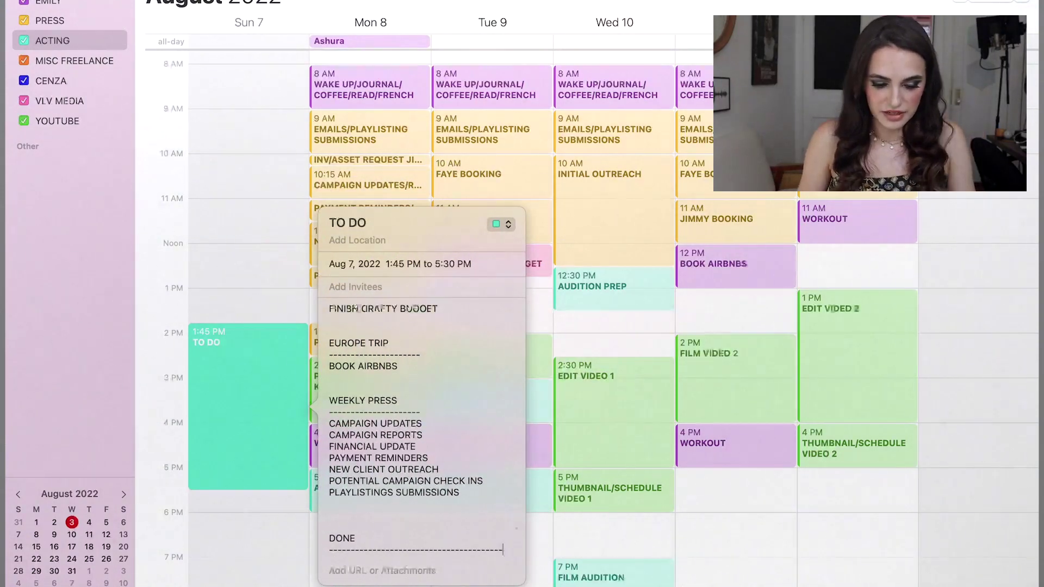
key(Return)
Step: Move CAMPAIGN UPDATES, CAMPAIGN REPORTS, FINANCIAL UPDATE and PAYMENT REMINDERS under DONE with a copied WEEKLY PRESS heading, removing them from the original list
drag(329, 379, 441, 431)
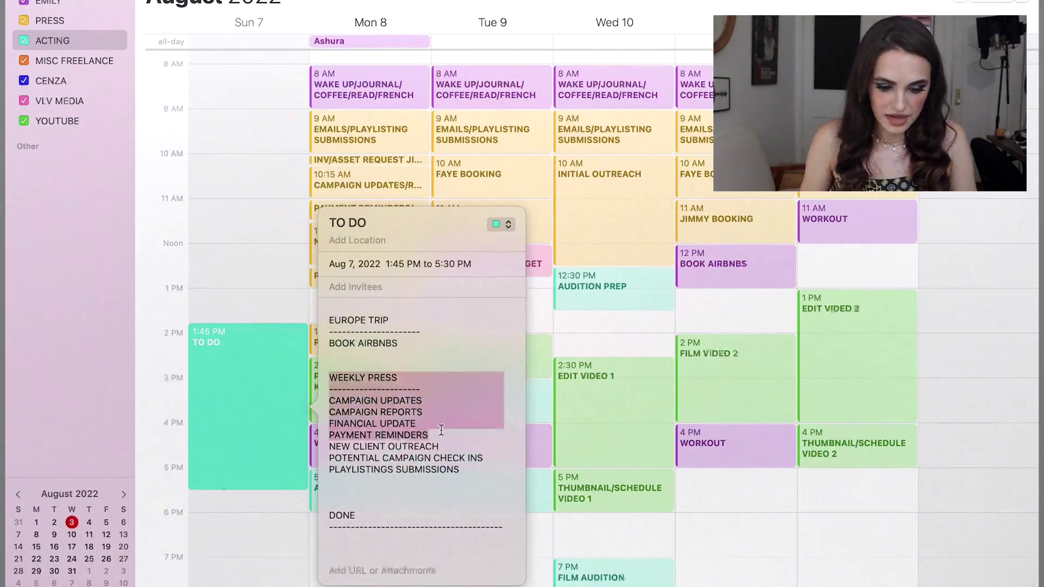
key(super+c)
click(330, 549)
key(super+v)
drag(330, 332, 429, 367)
key(BackSpace)
key(BackSpace)
Step: Detach the TO DO event's details into a separate window and review its notes from PRESS THIS WEEK through DONE
scroll(381, 348, up, 5)
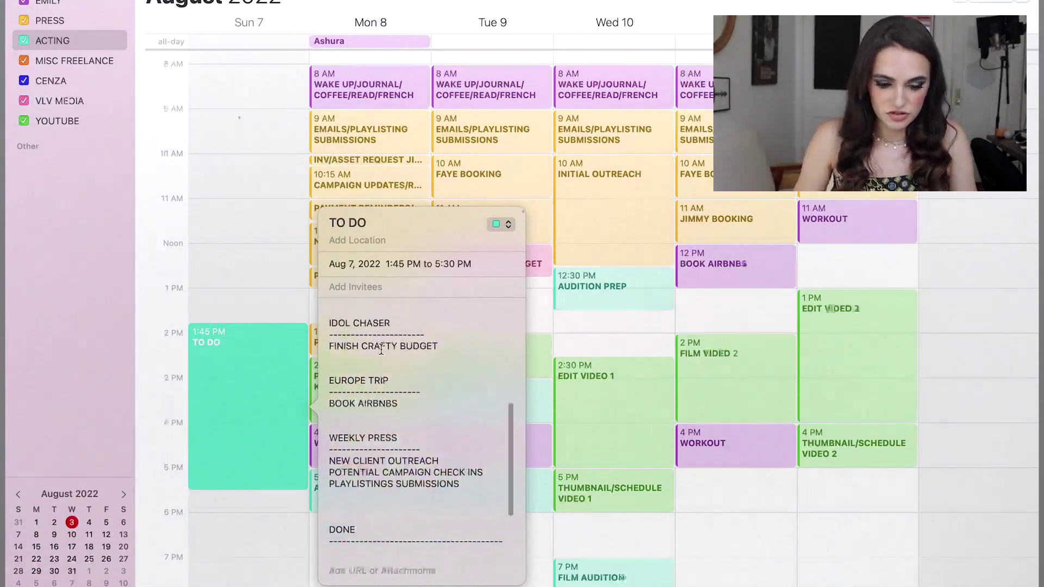
drag(380, 212, 638, 117)
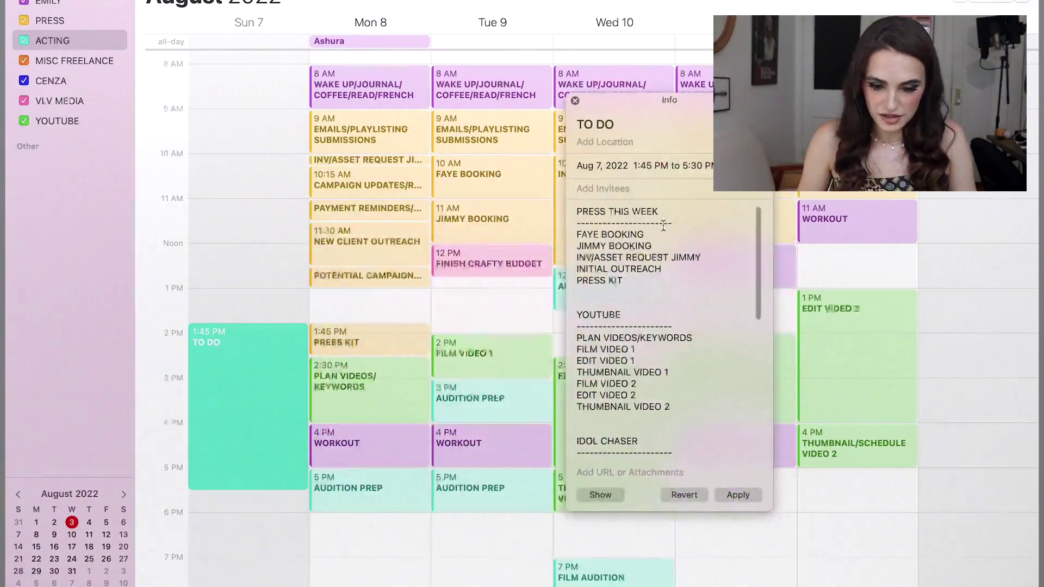
scroll(662, 341, down, 2)
scroll(662, 341, down, 6)
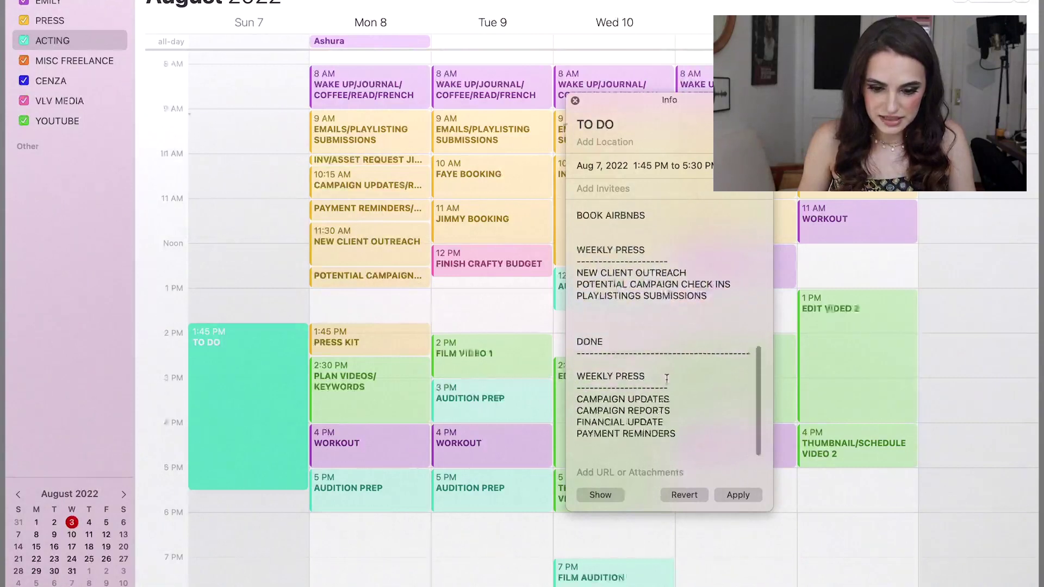
scroll(682, 456, down, 10)
scroll(641, 288, up, 6)
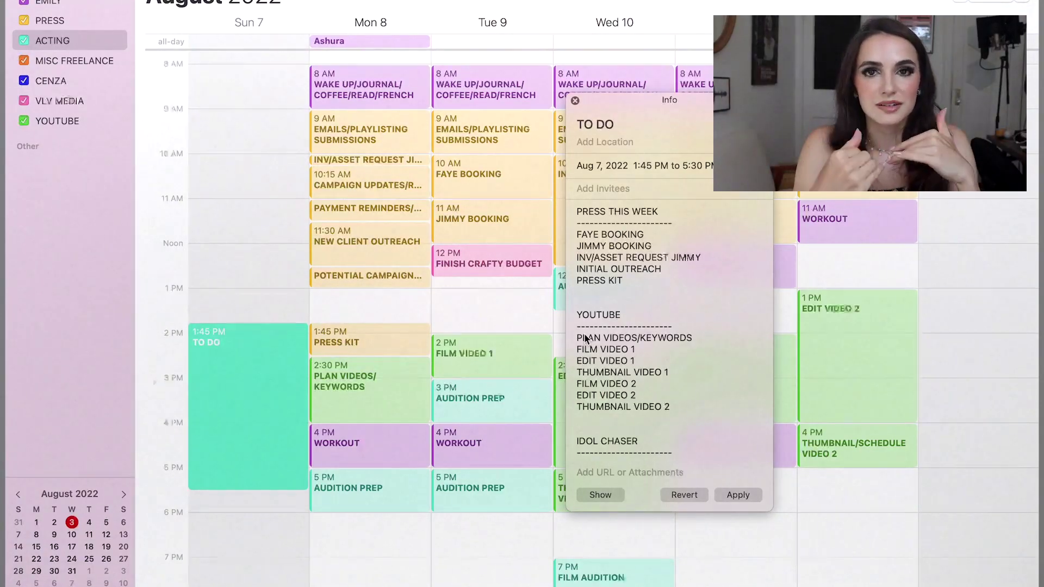
scroll(586, 338, down, 10)
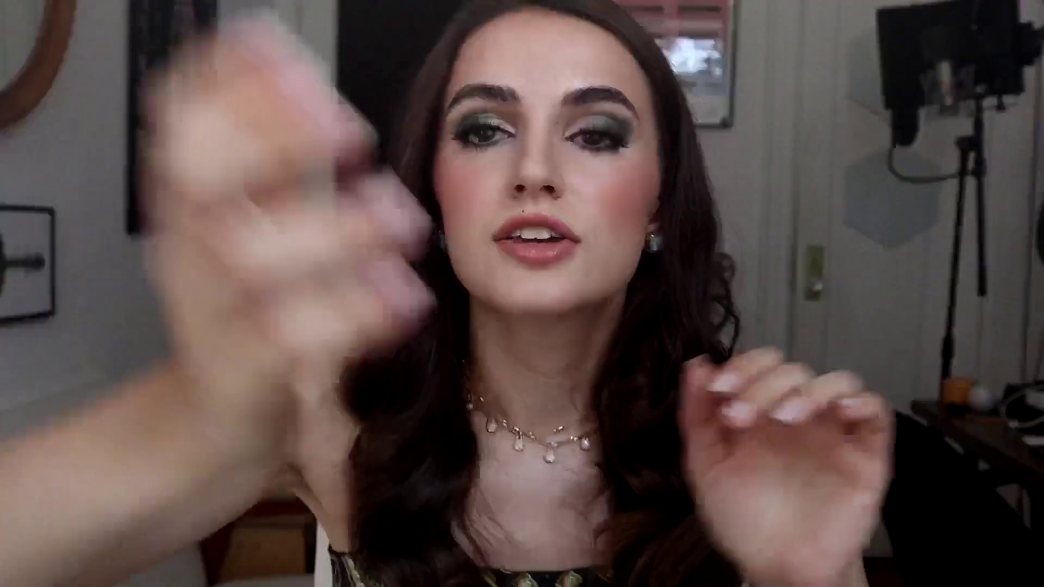